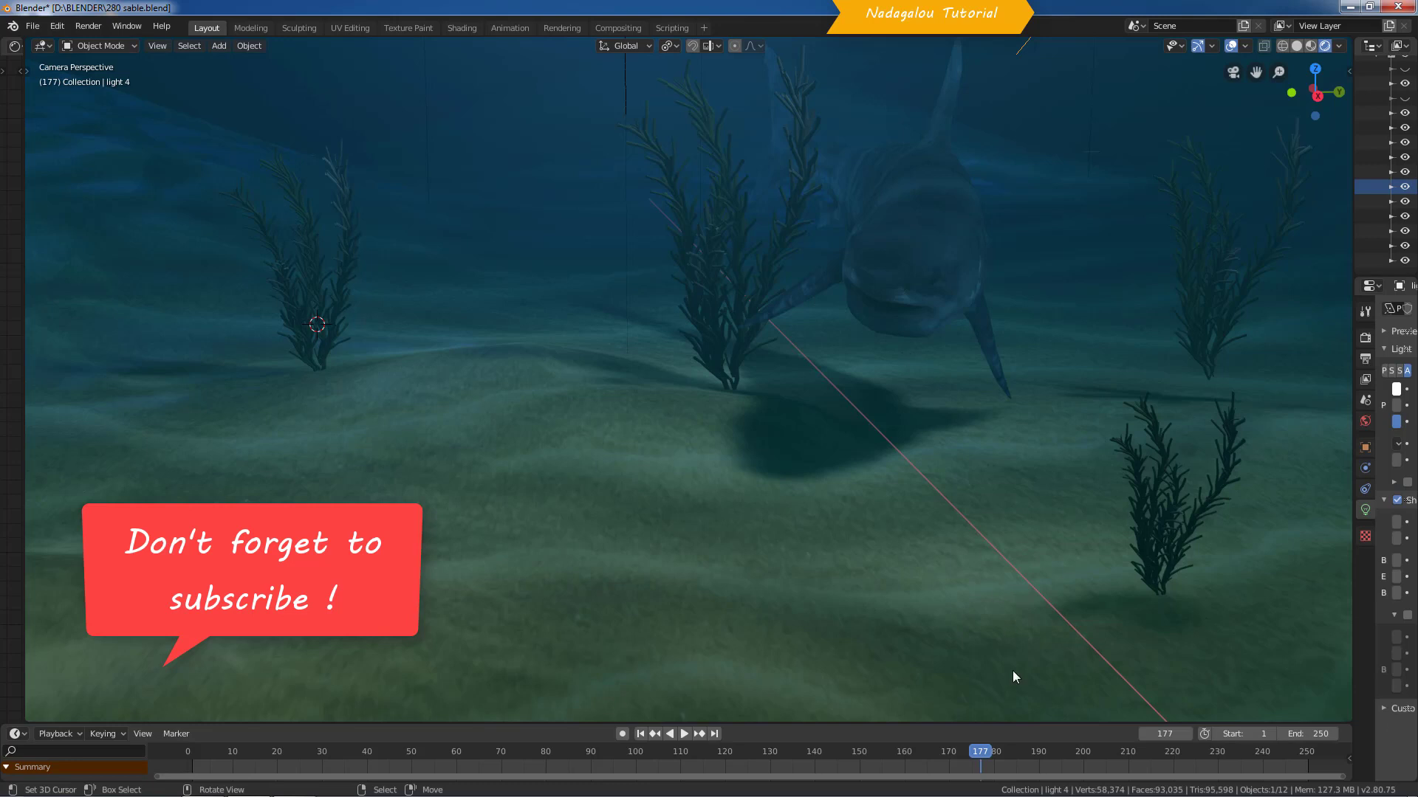
Step: Scrub through the underwater animation to preview the shark swimming past the camera and its shadow on the seabed
drag(982, 750, 475, 719)
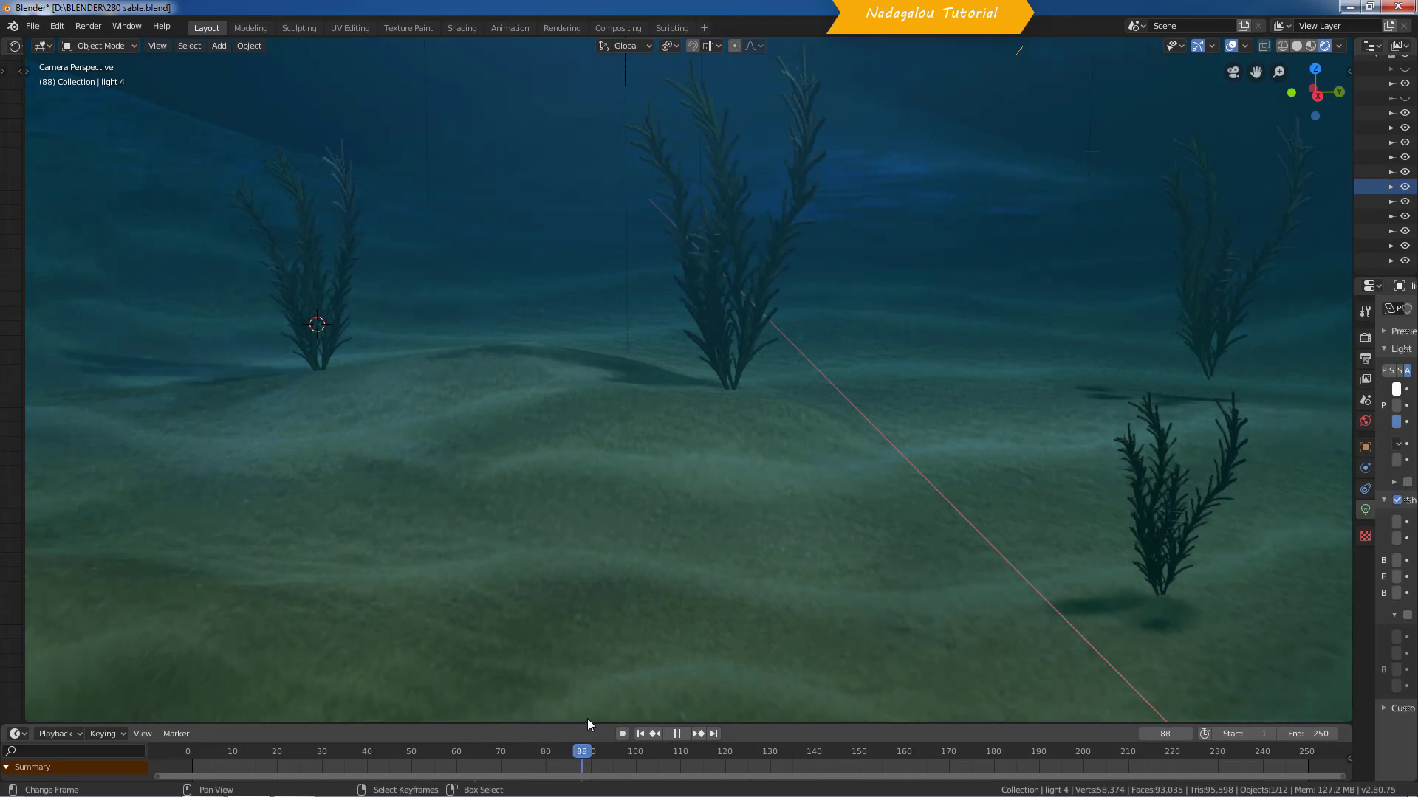
key(space)
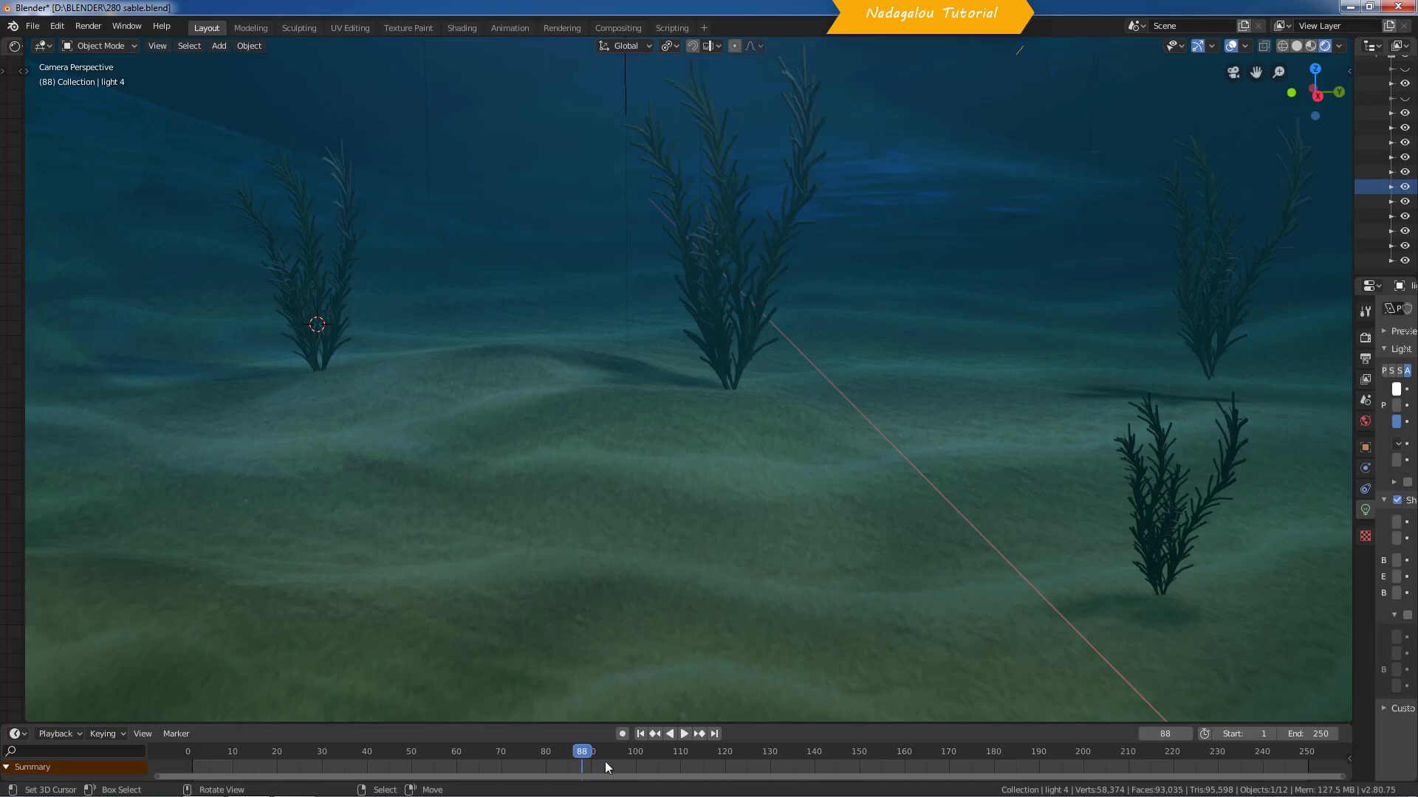
drag(578, 752, 1061, 780)
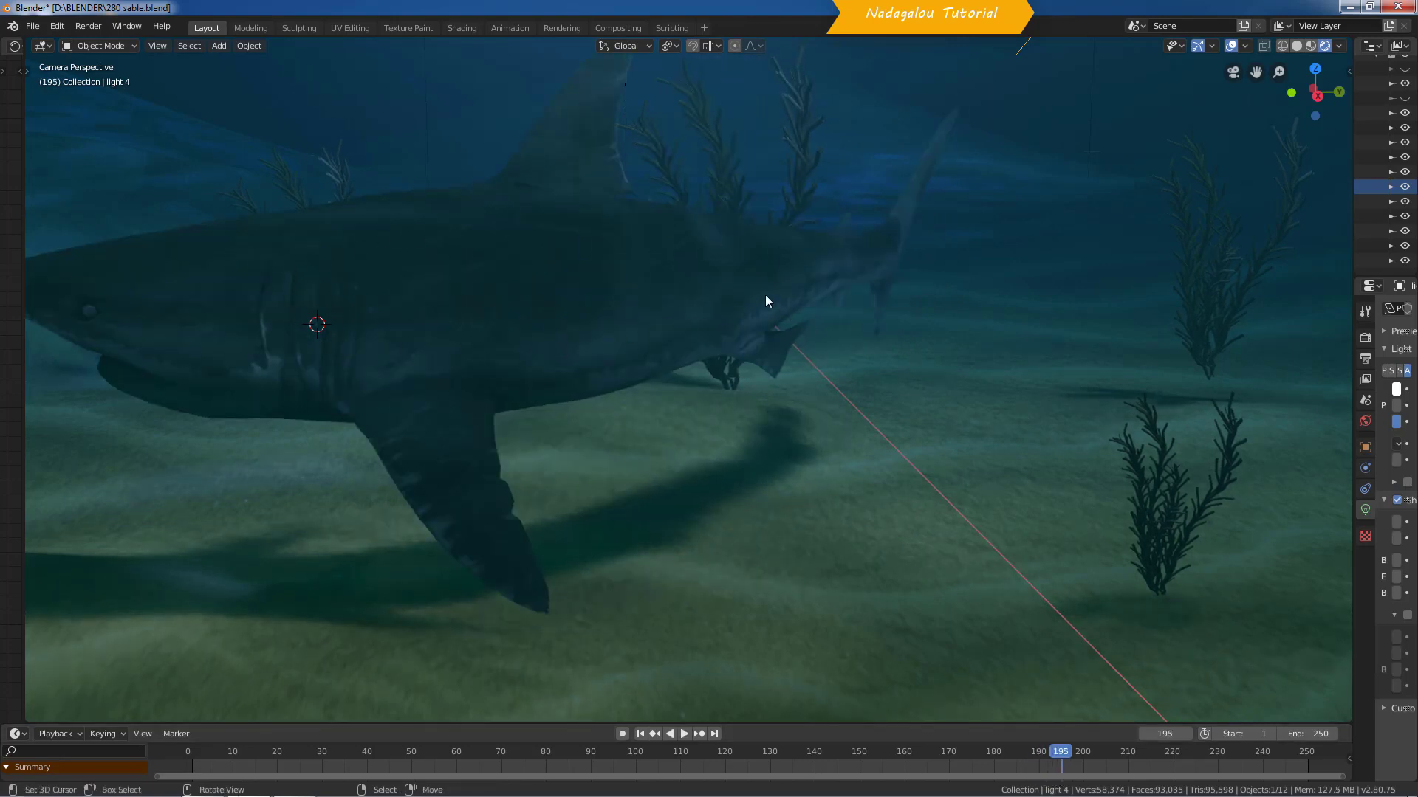
drag(1059, 749, 1003, 756)
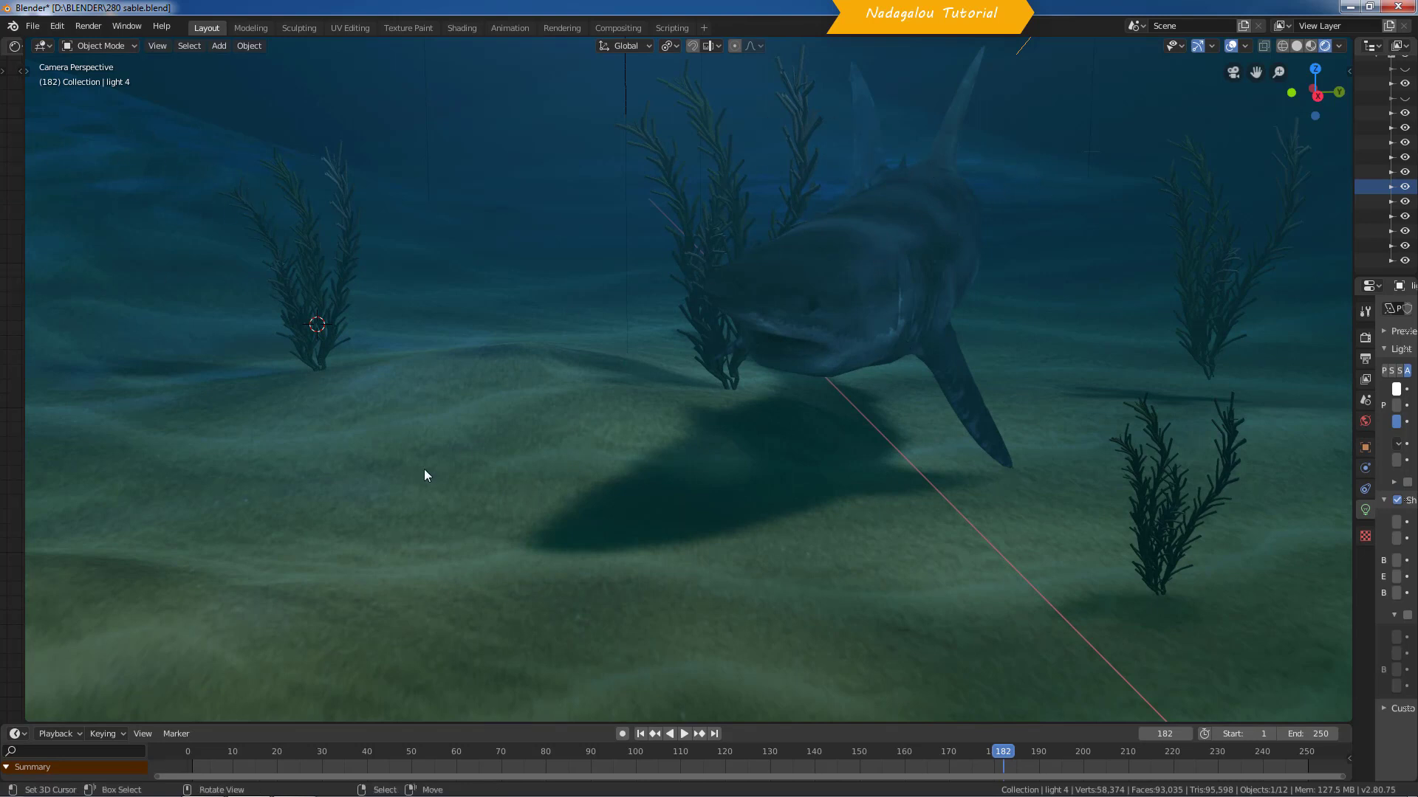
drag(992, 754, 895, 755)
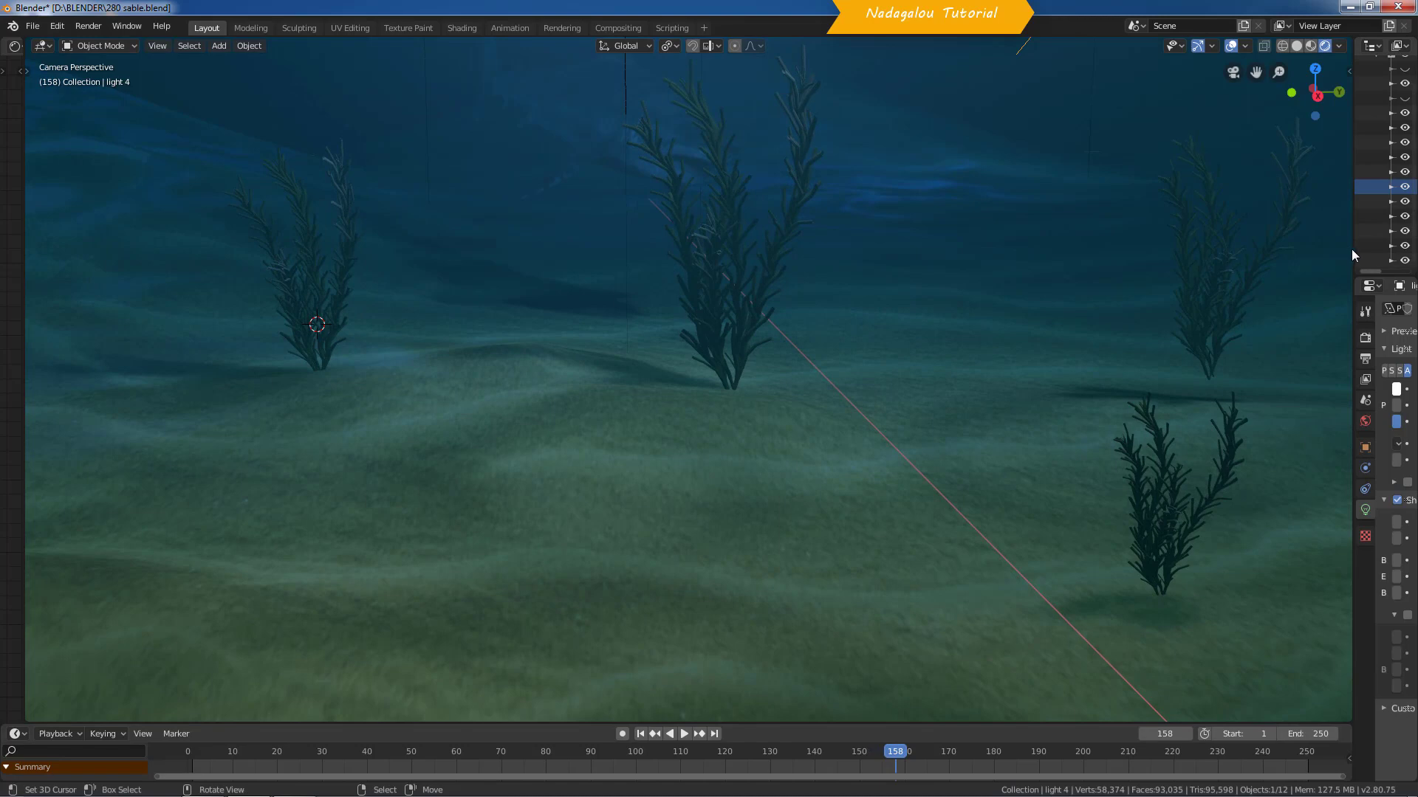
Step: Widen the outliner and properties area, hide great_white_shark and all four aqua plants objects, and move to frame 142
drag(1352, 255, 1164, 270)
click(1404, 172)
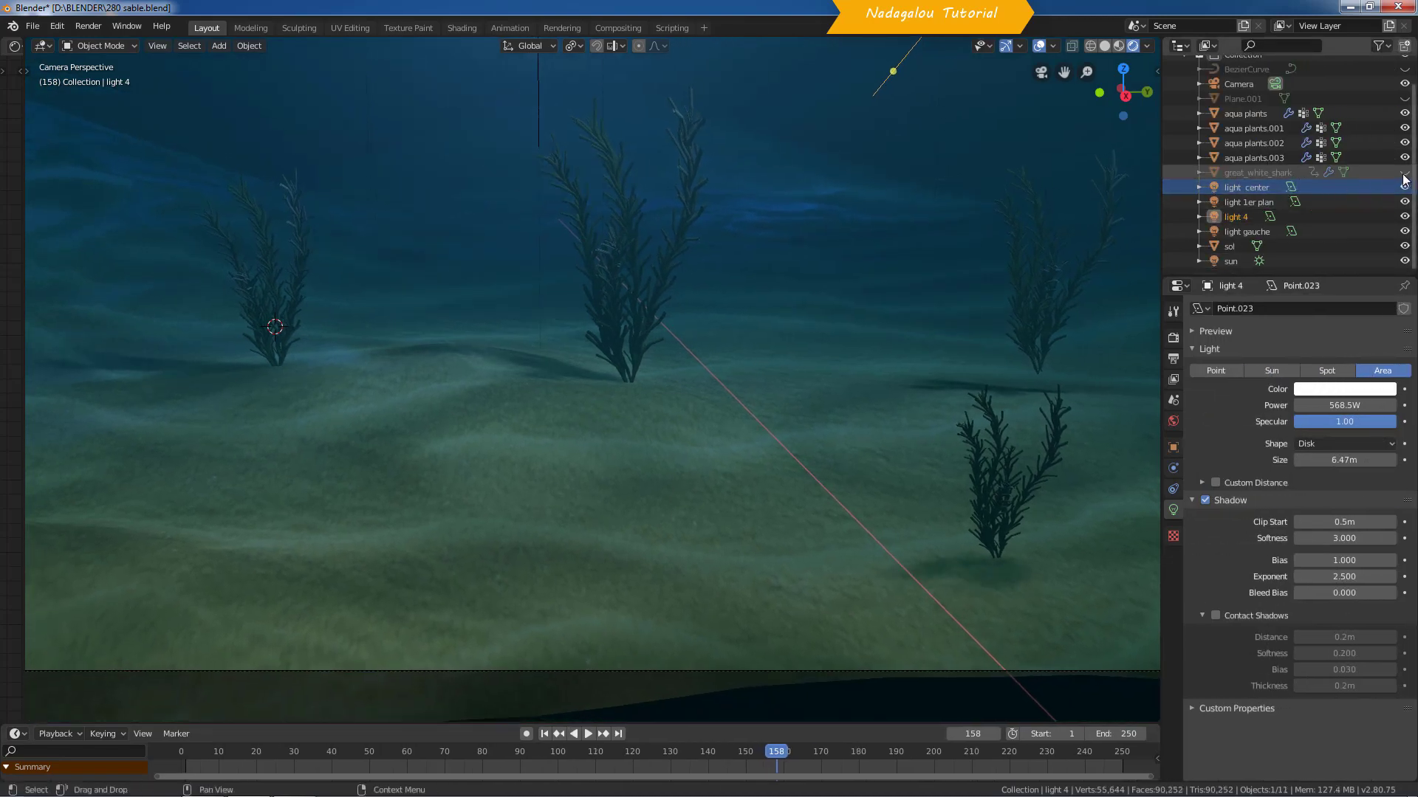
drag(778, 751, 715, 751)
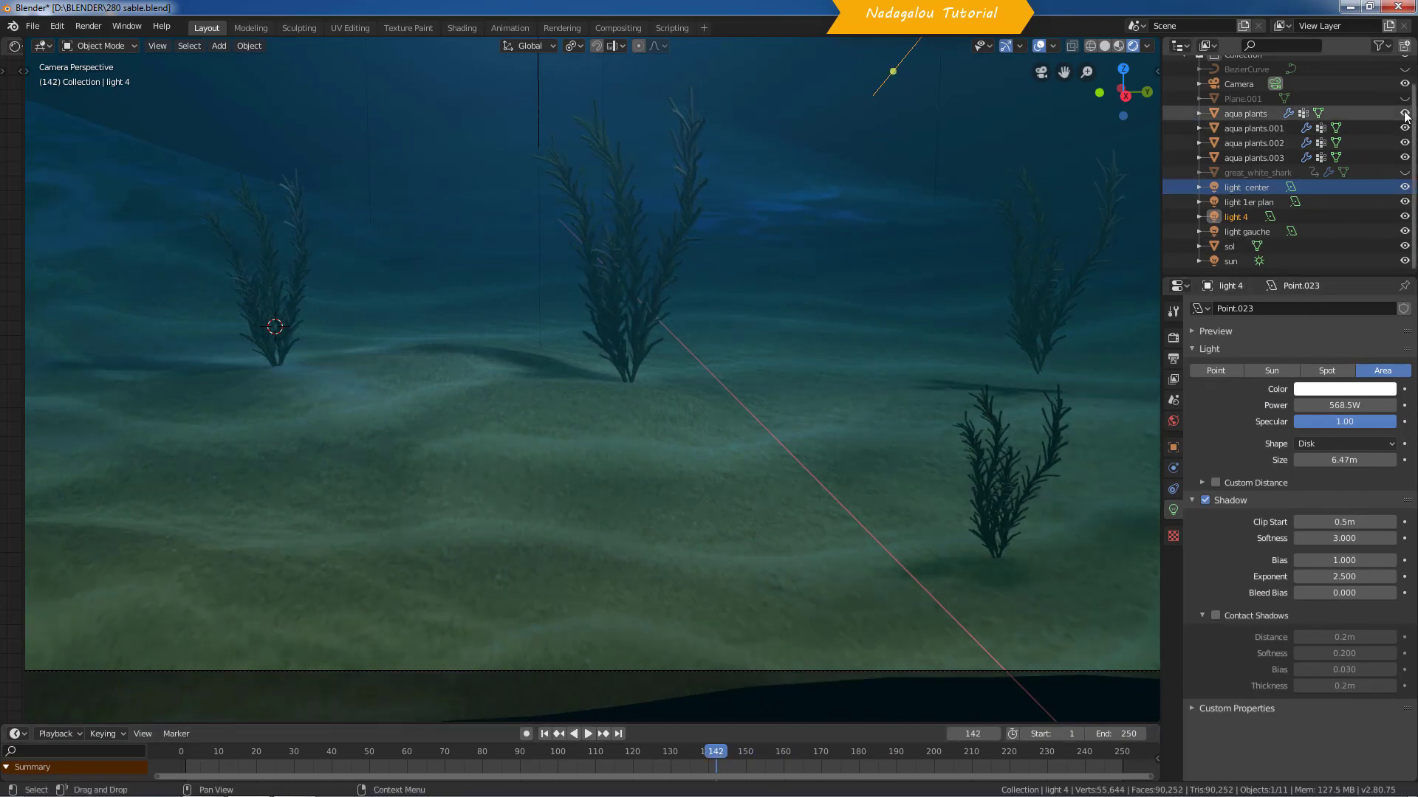
drag(1404, 113, 1404, 158)
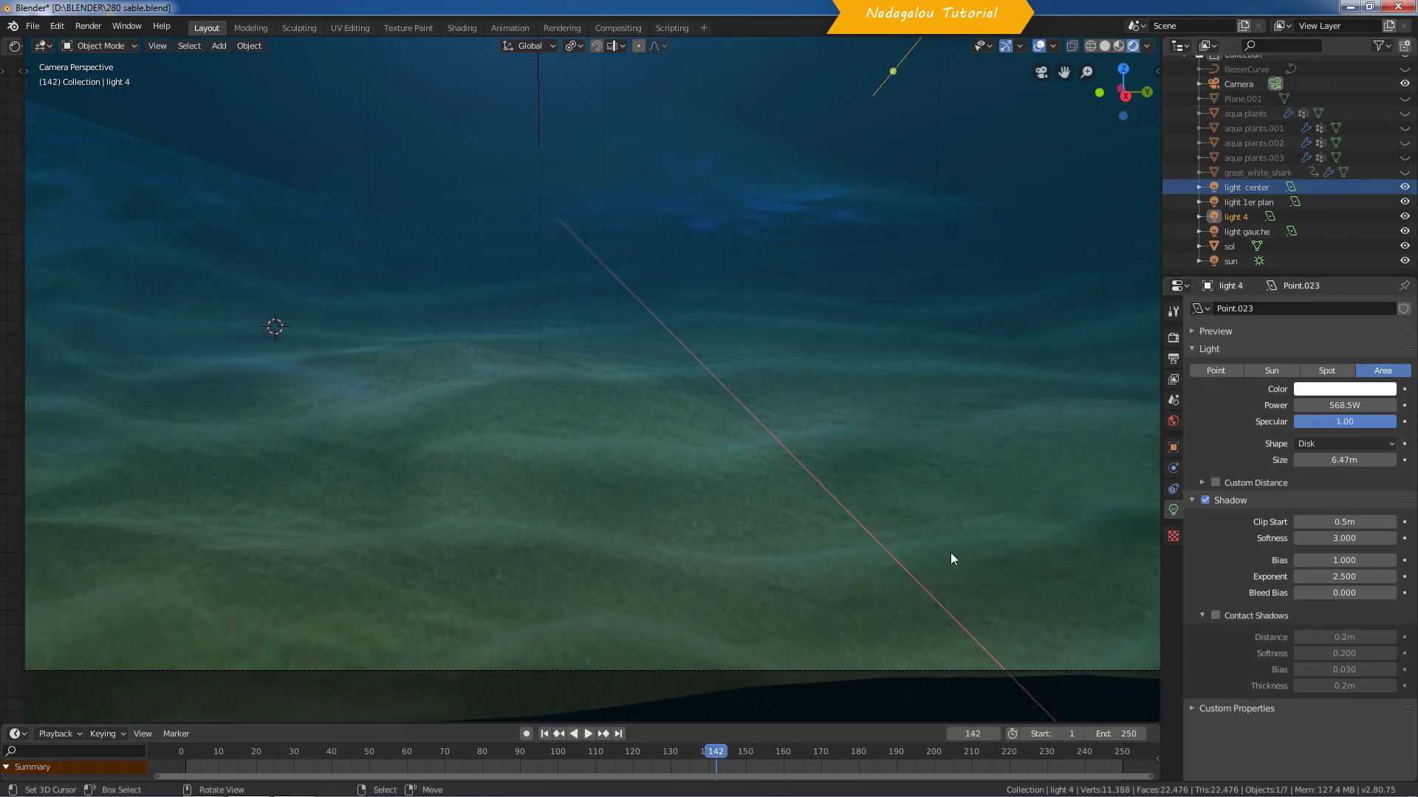
Step: Scrub the seabed lighting animation to frame 120 and inspect the bare ground in Solid and Material Preview shading
drag(661, 753, 1088, 725)
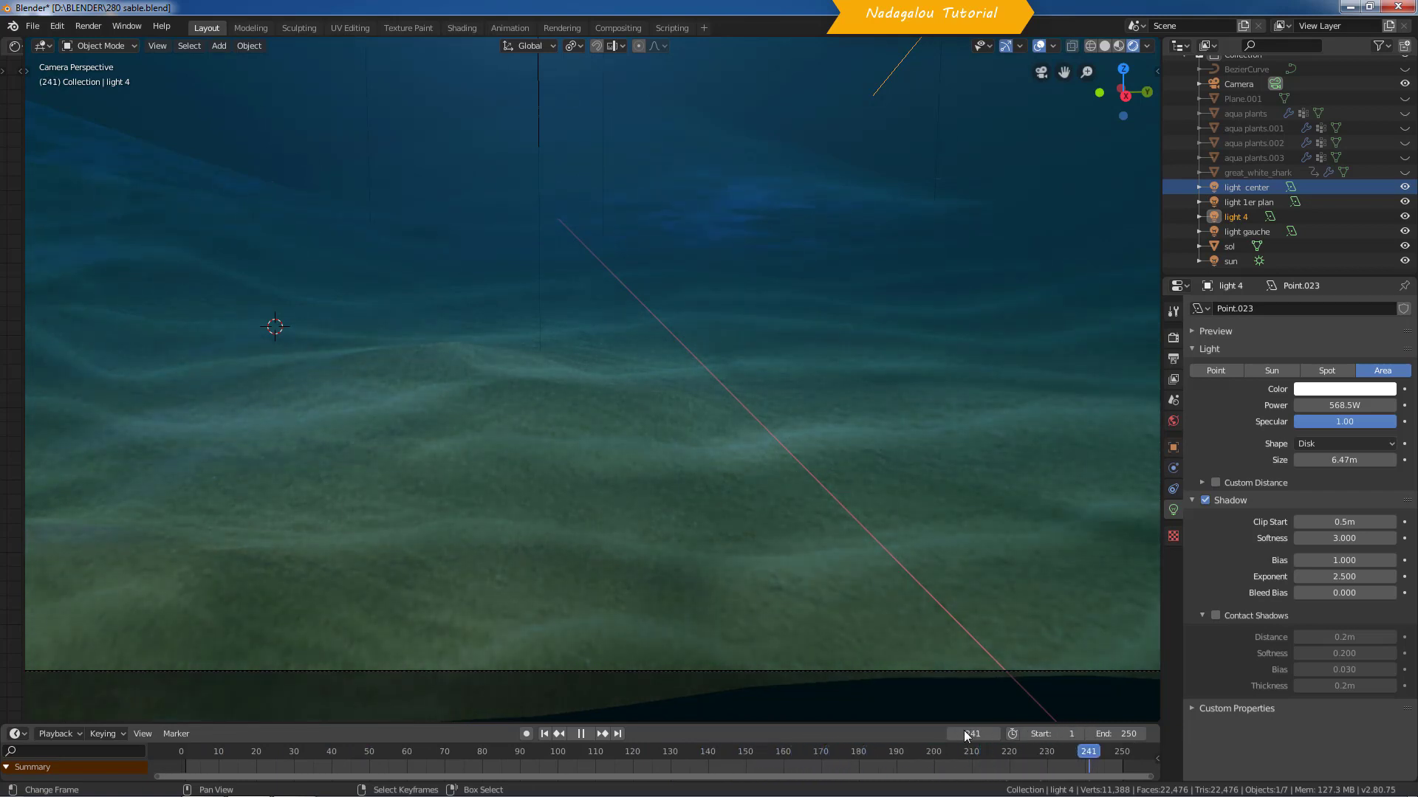
drag(965, 731, 633, 713)
click(1103, 46)
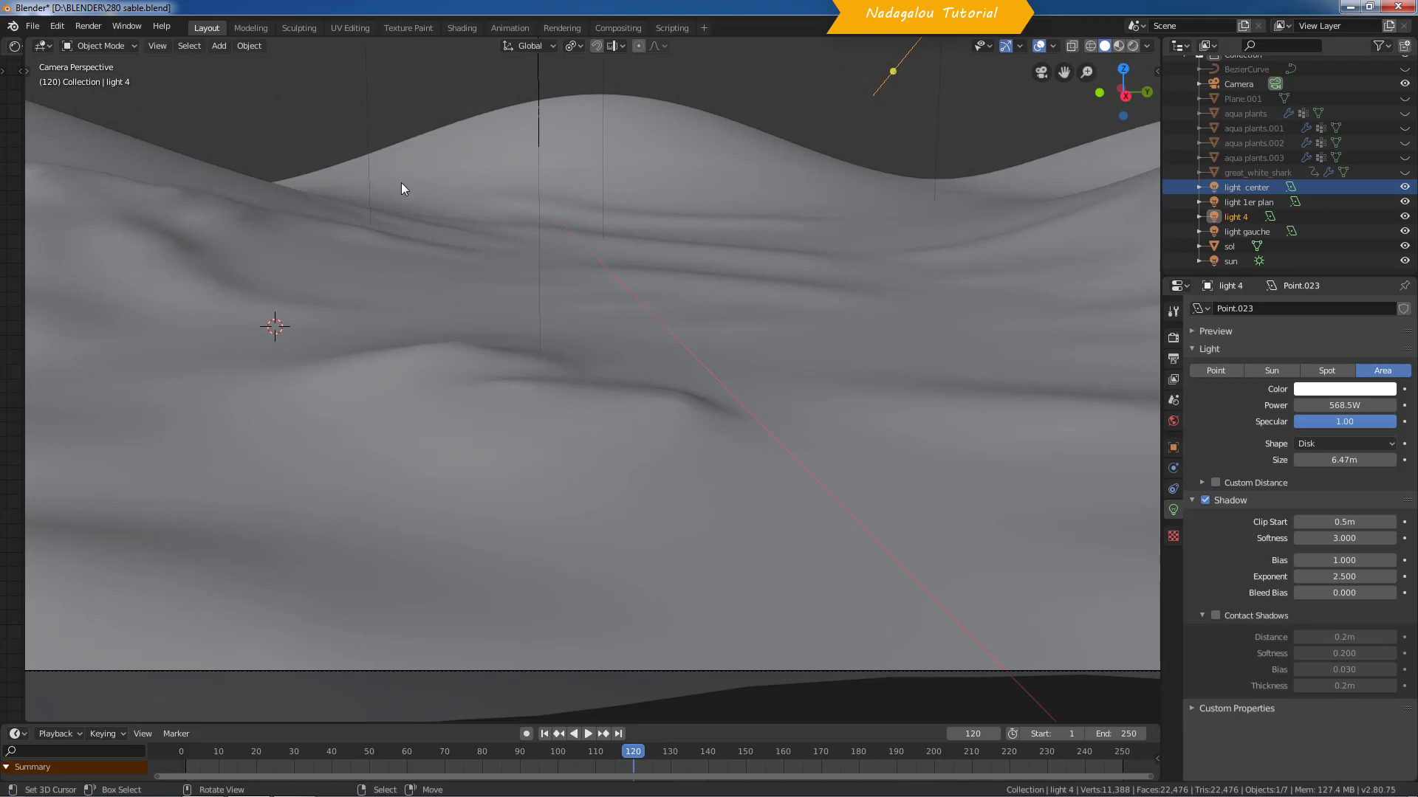
click(1119, 46)
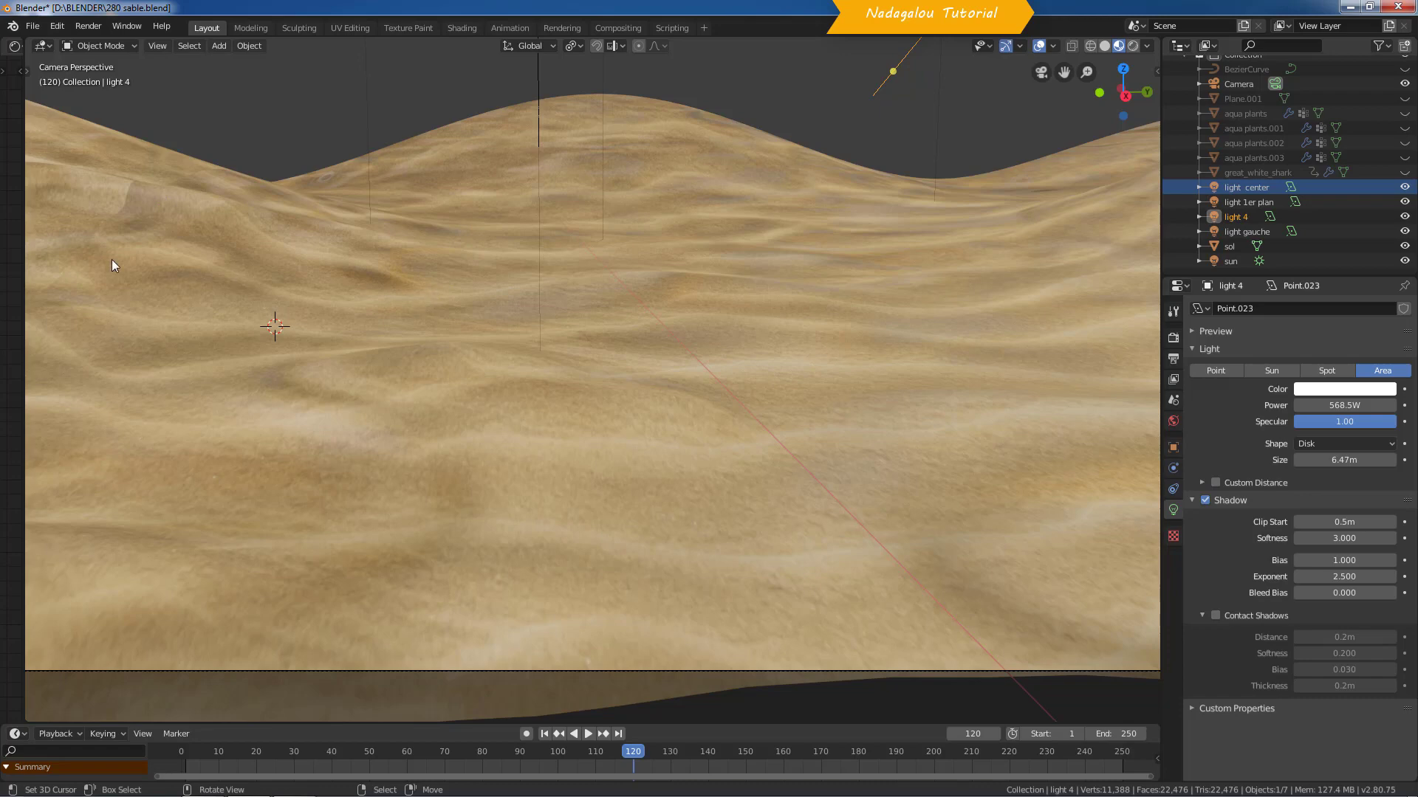
Step: Enlarge the shader editor and select the sol seabed to show its image texture, noise texture and mapping nodes
drag(26, 280, 331, 288)
click(578, 294)
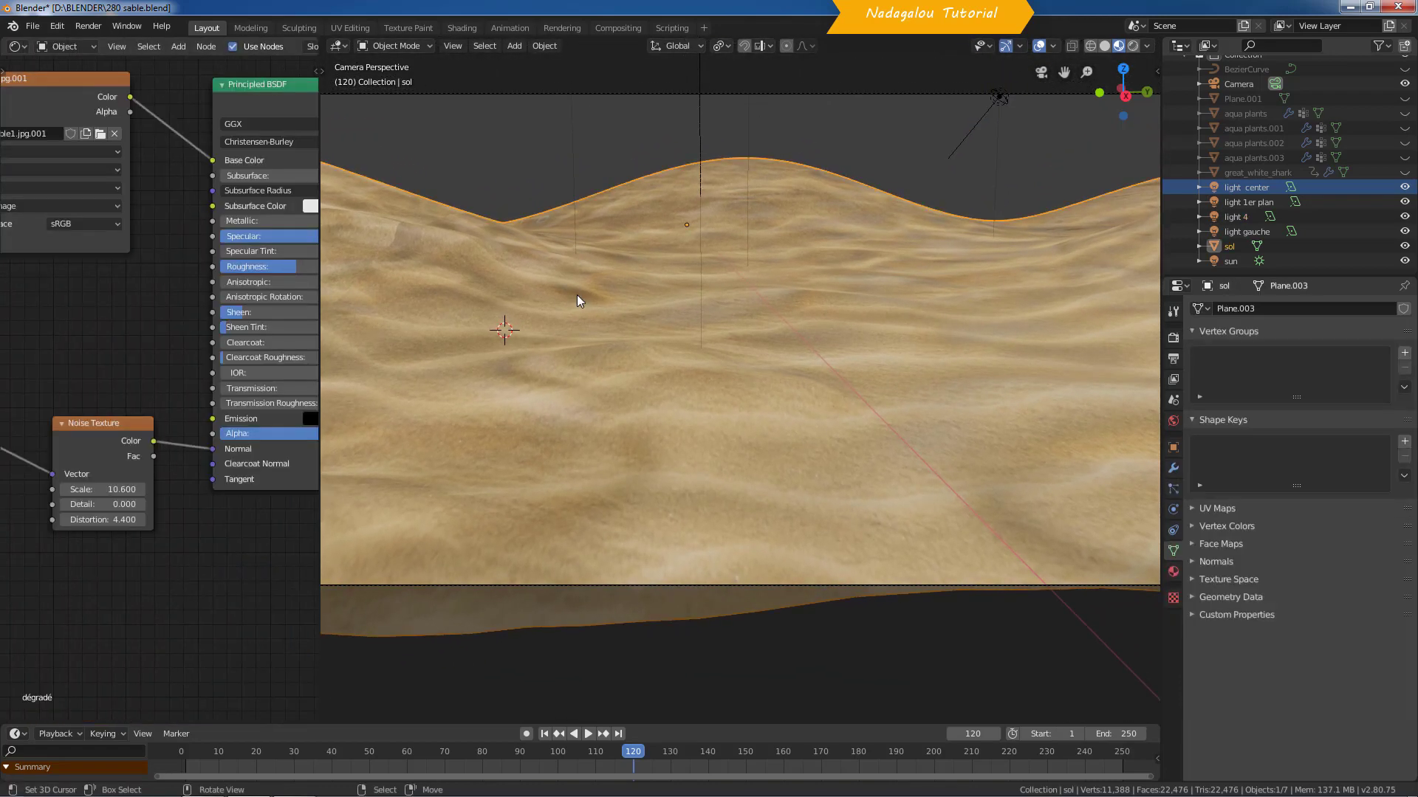
middle_drag(181, 335, 283, 487)
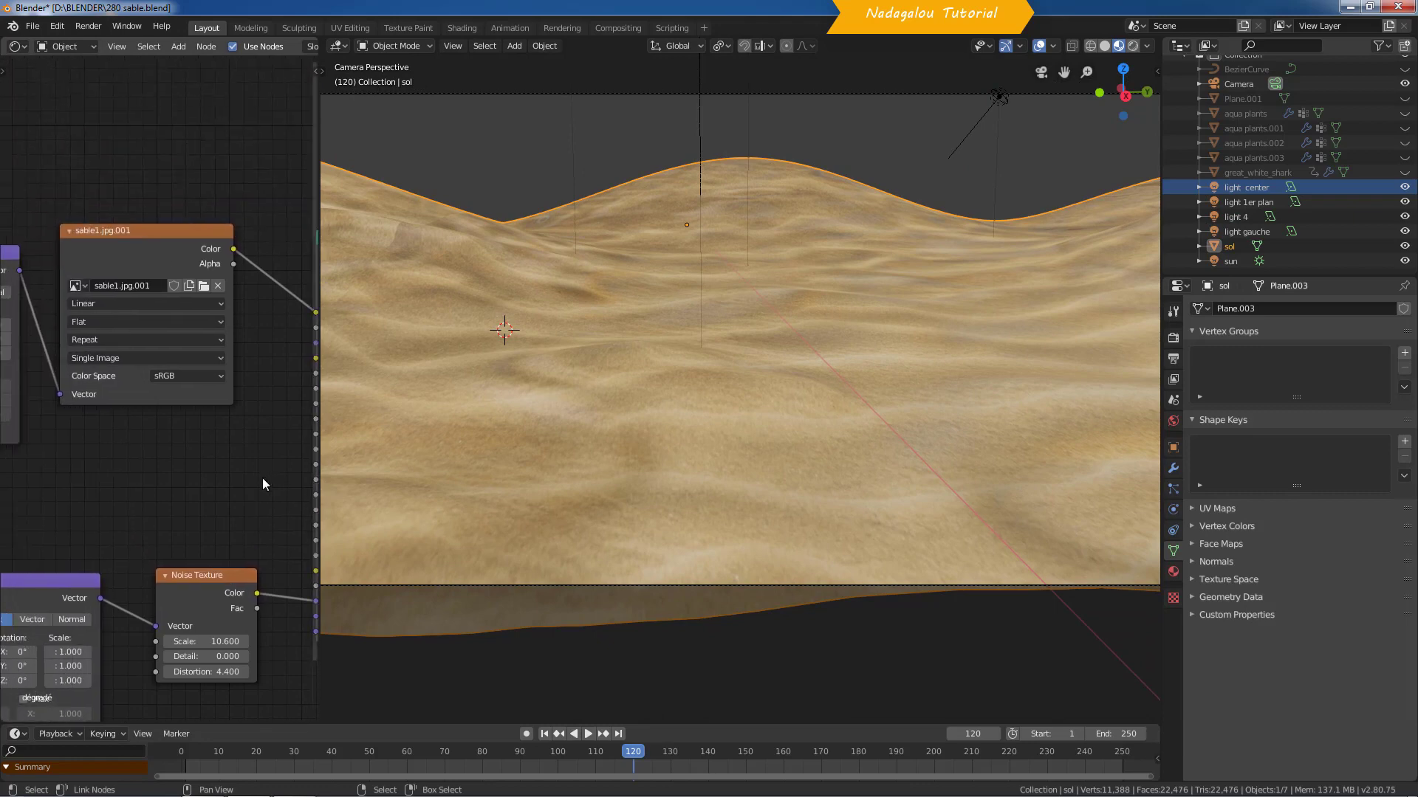
scroll(223, 475, down, 3)
middle_drag(203, 469, 28, 400)
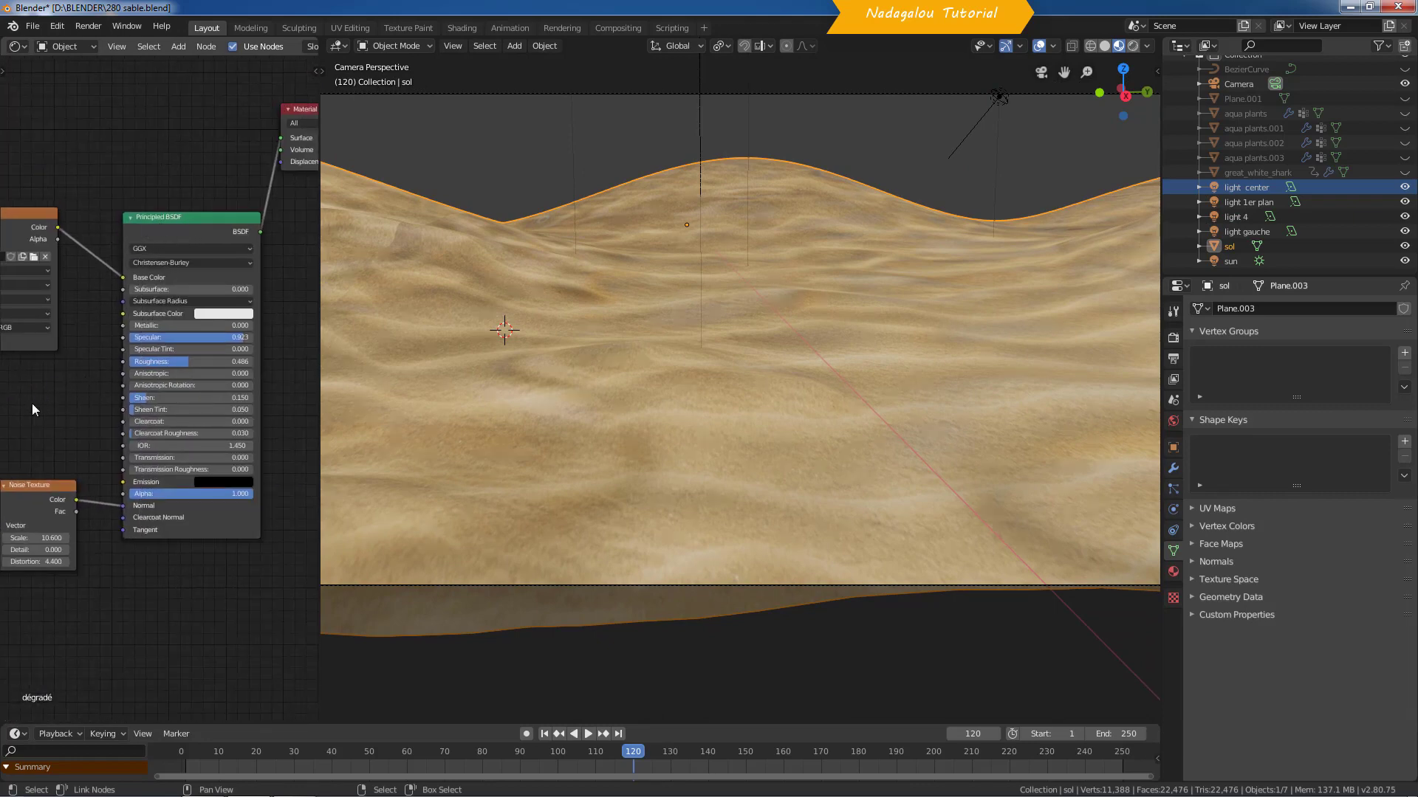
middle_drag(33, 404, 237, 405)
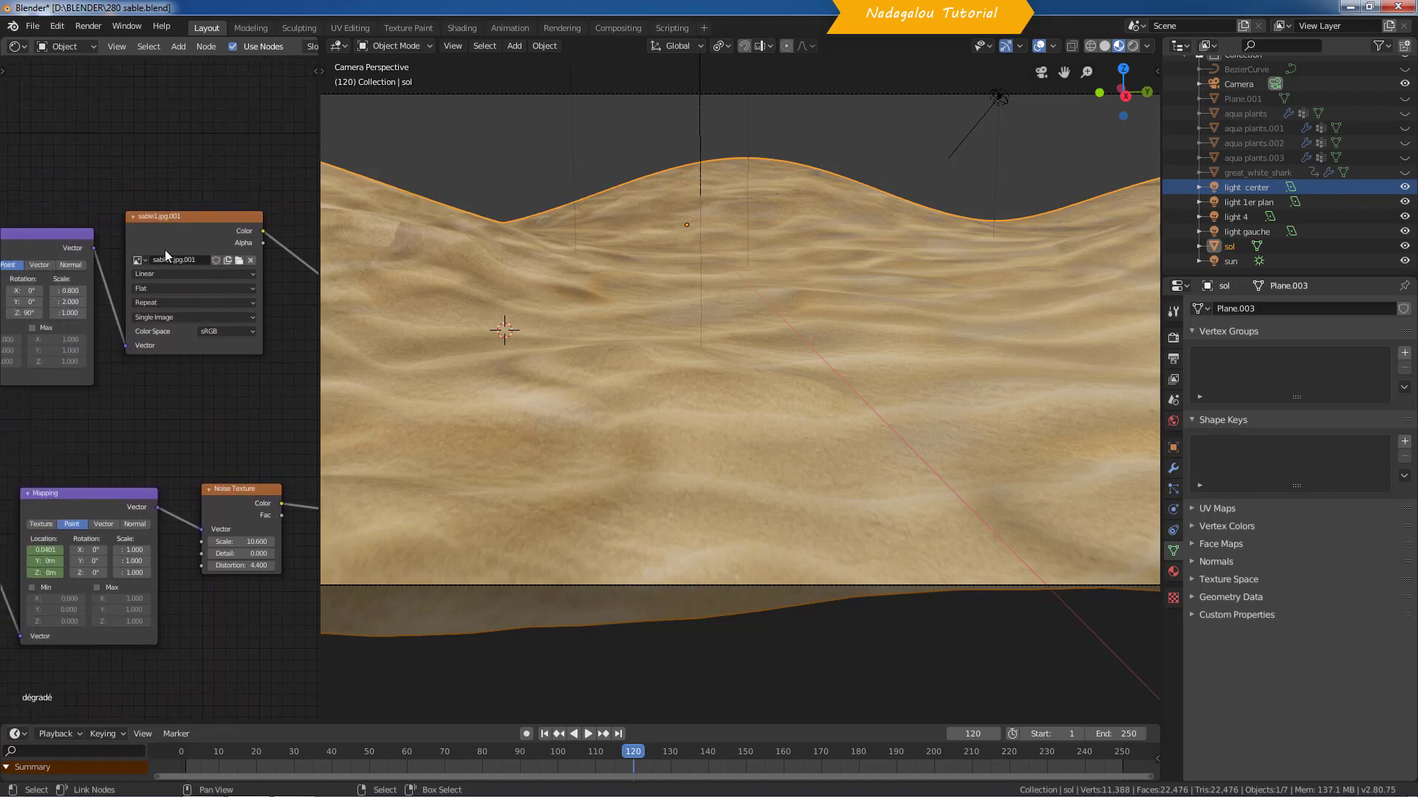
middle_drag(25, 421, 191, 428)
Step: In Rendered shading, set the seabed image texture's Mapping scale to X 0.600 and Y 2.300, and deselect everything
mouse_move(235, 301)
mouse_down()
mouse_move(170, 301)
mouse_move(258, 311)
mouse_move(235, 300)
mouse_up()
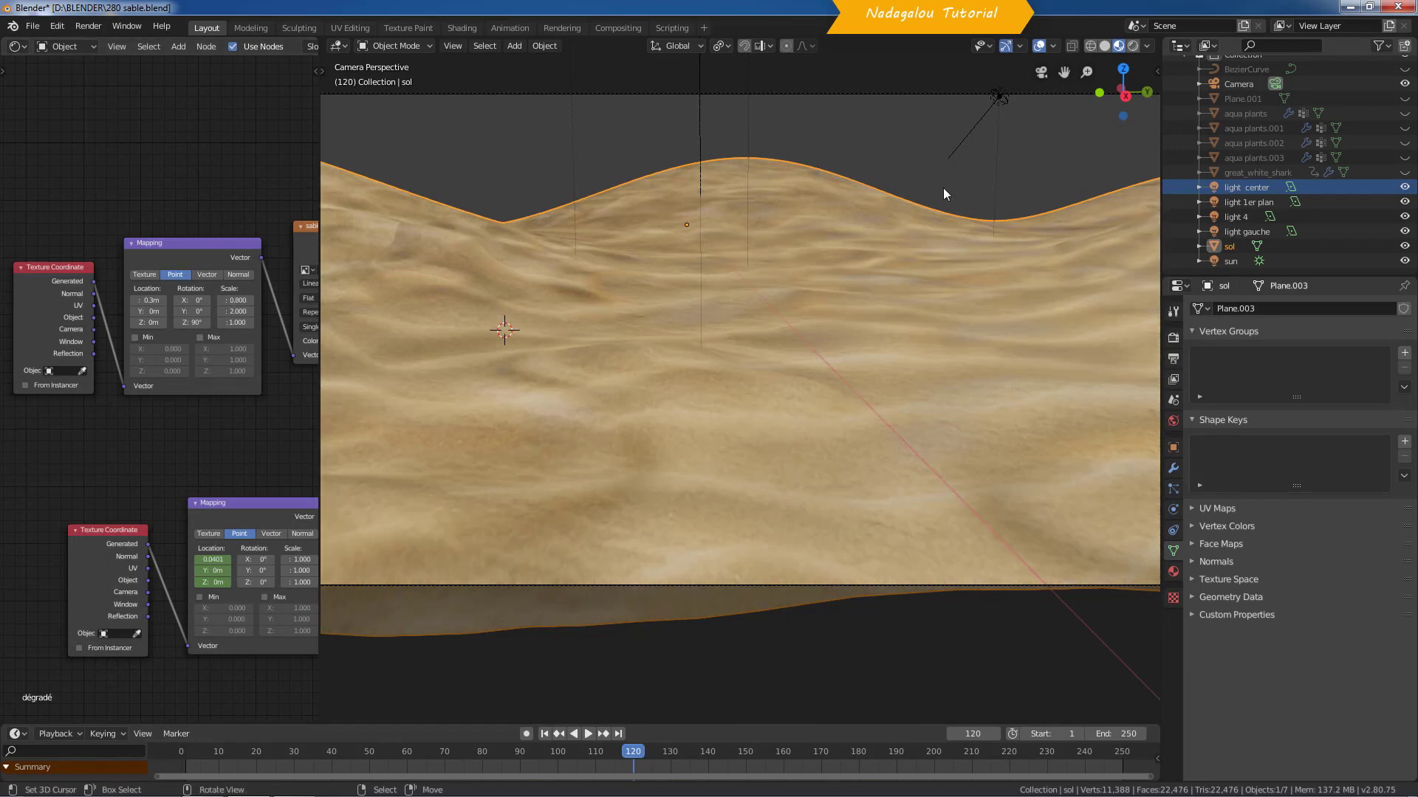
click(1133, 46)
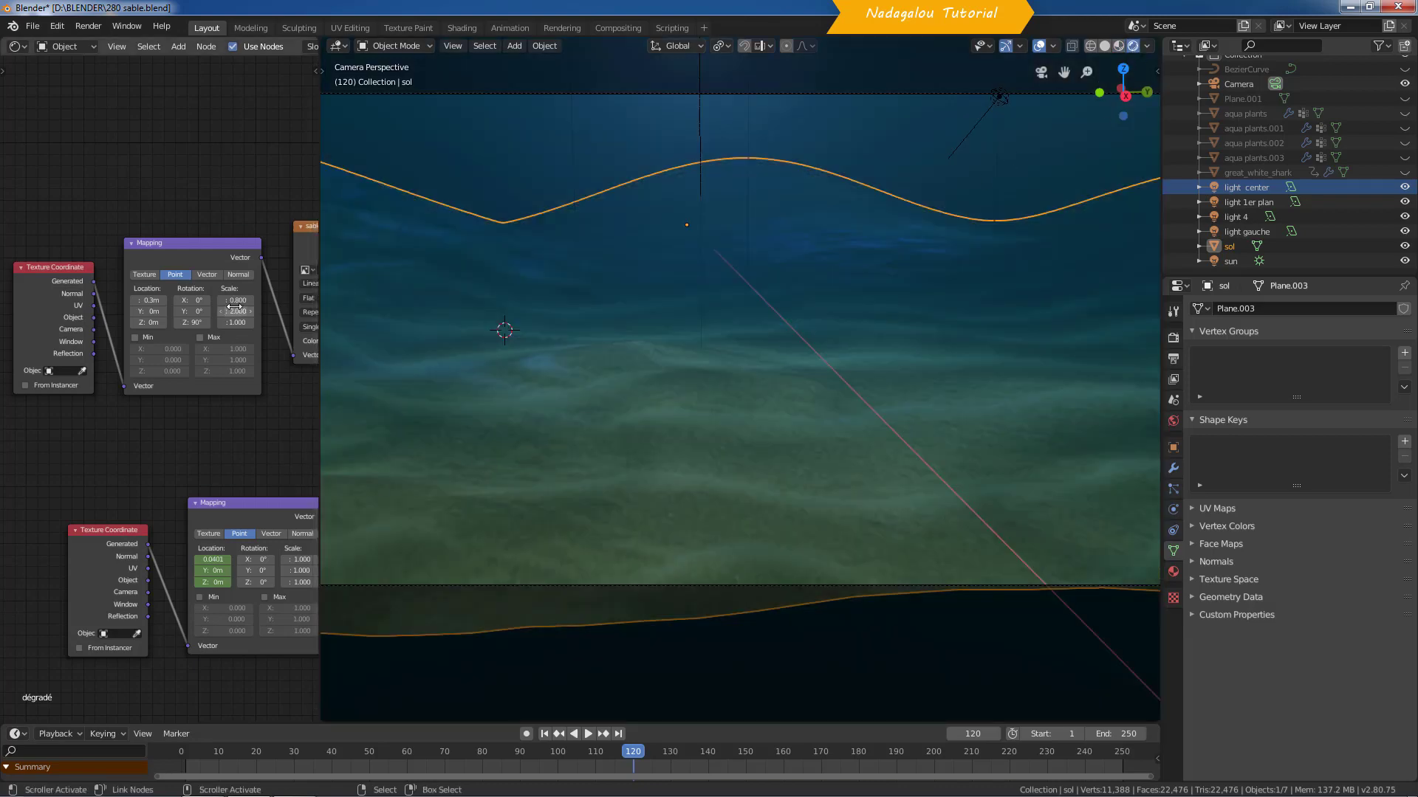
mouse_move(234, 311)
mouse_down()
mouse_move(248, 300)
mouse_move(230, 300)
mouse_up()
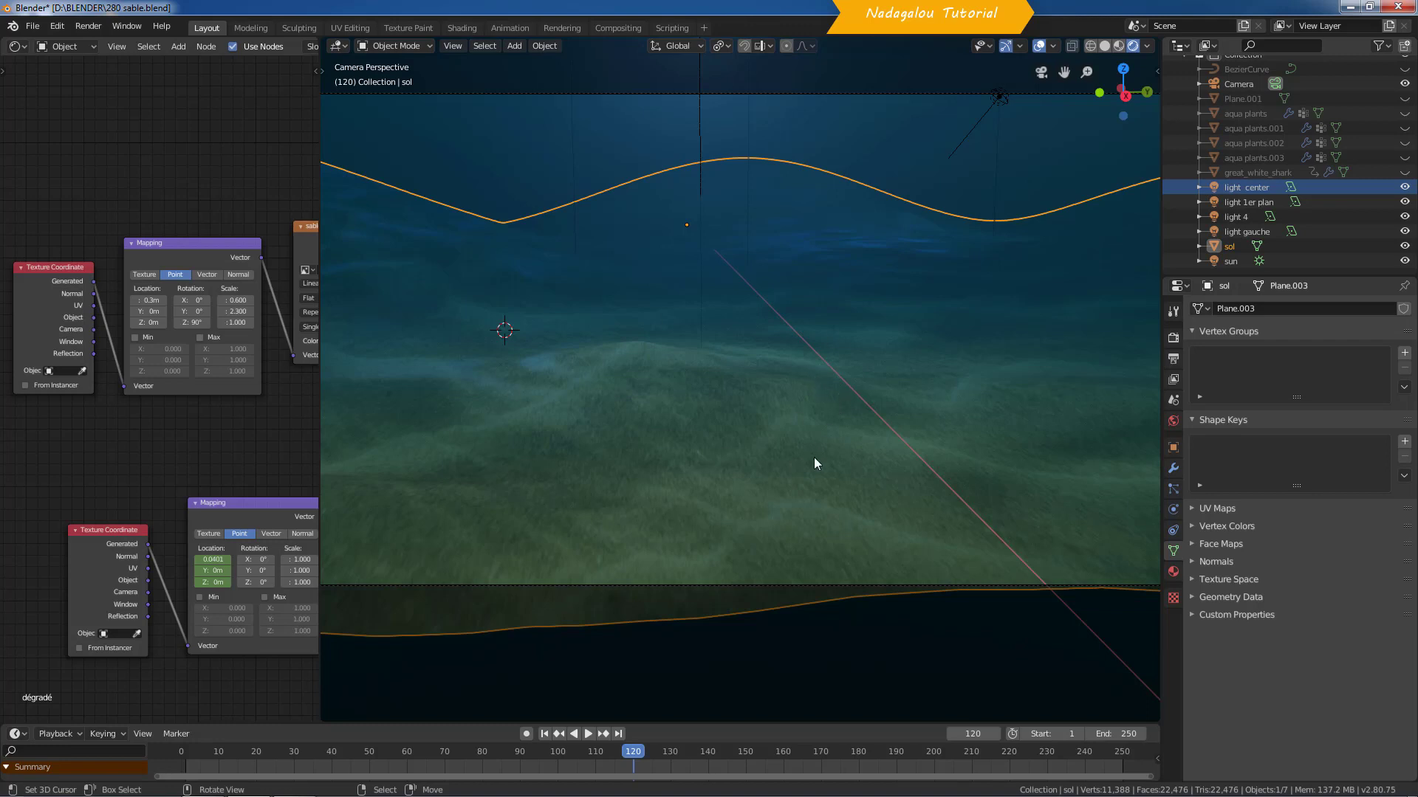
key(alt+a)
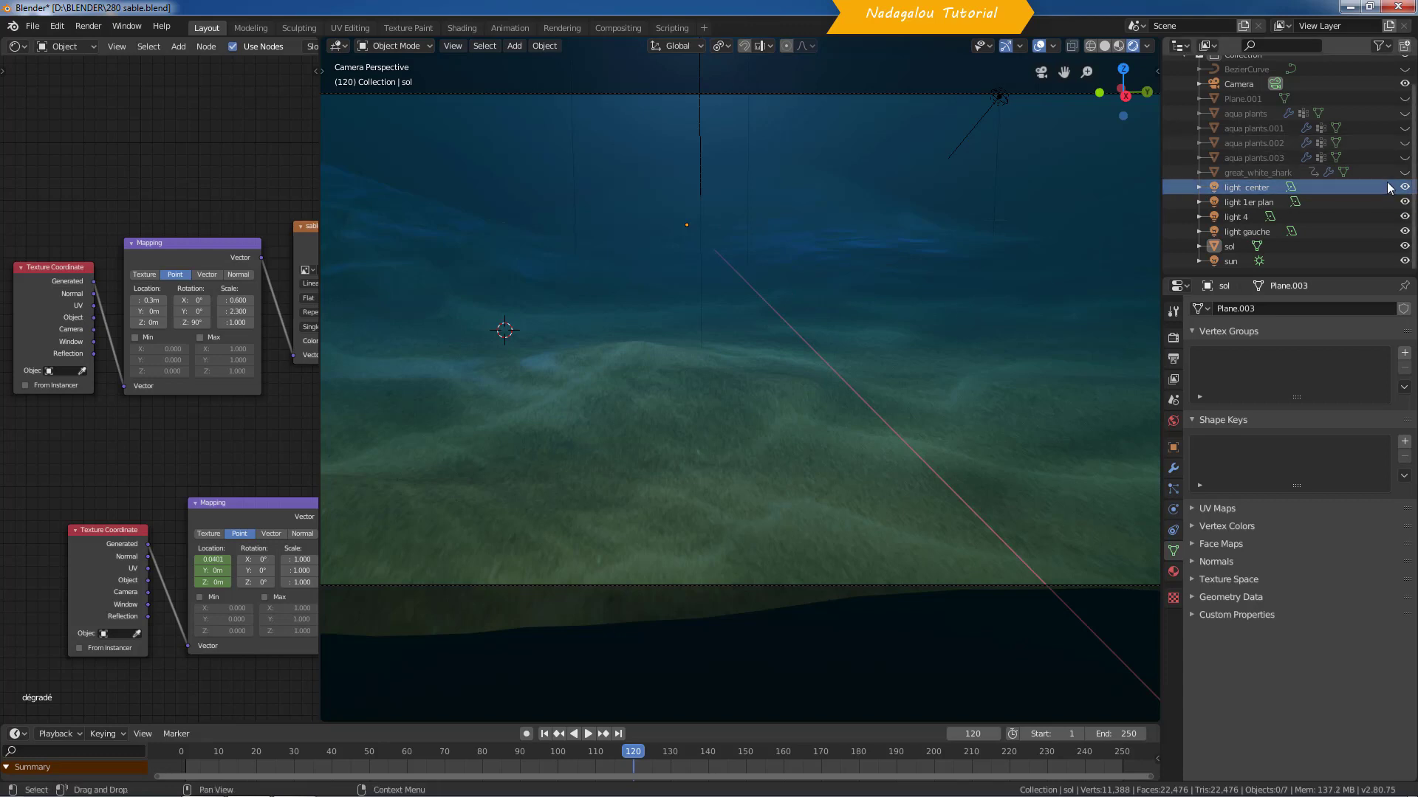
Step: Unhide great_white_shark and briefly display the BezierCurve path before hiding the curve again
click(1404, 172)
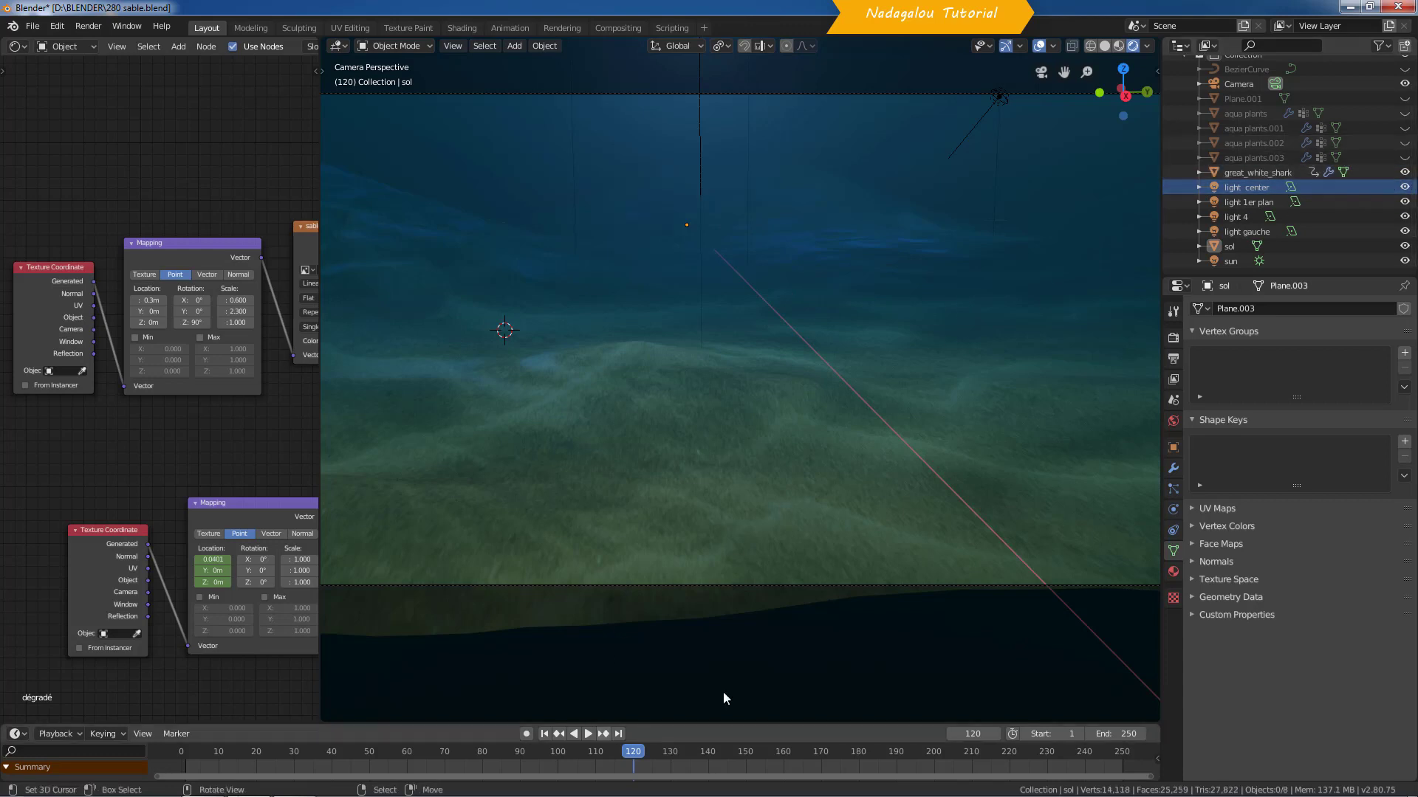
click(1404, 69)
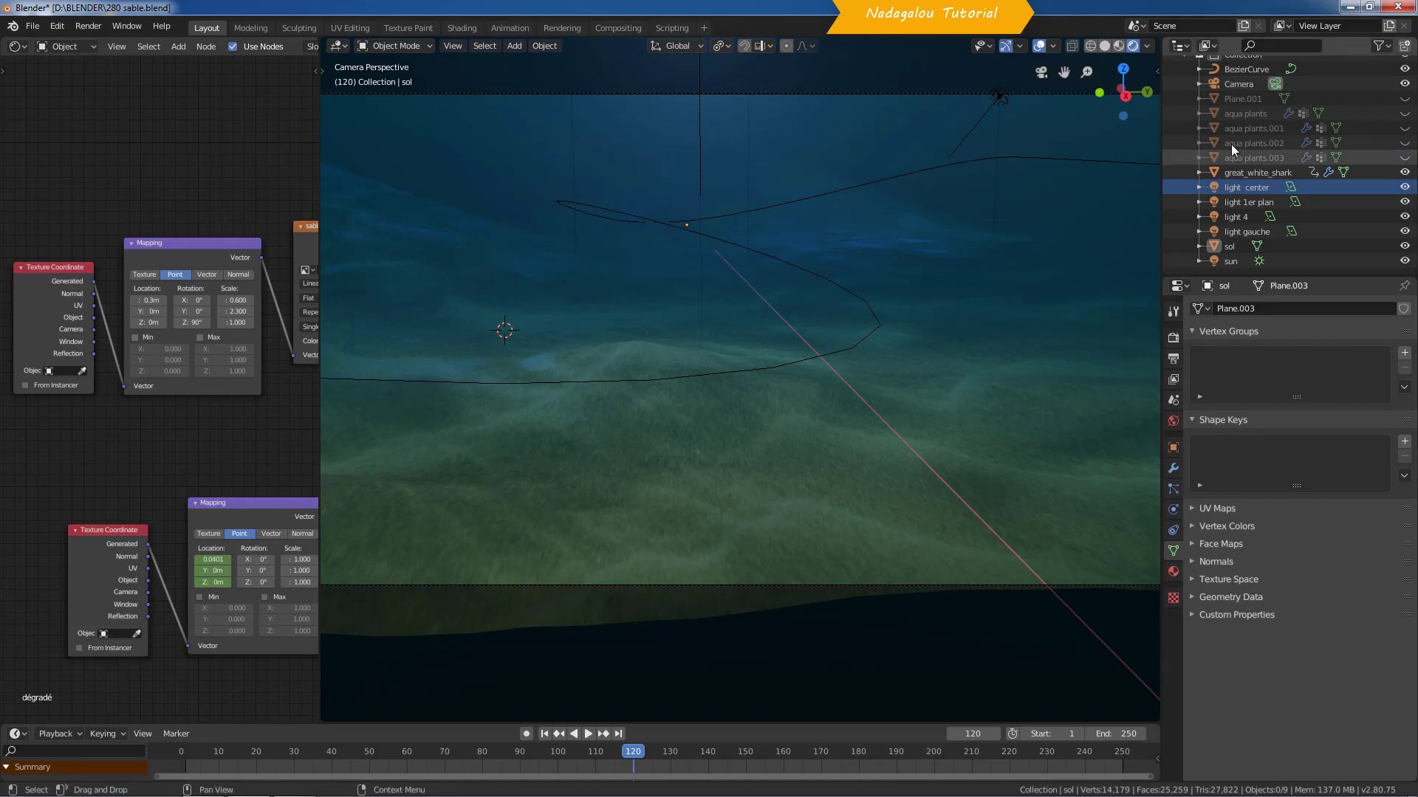
click(1404, 69)
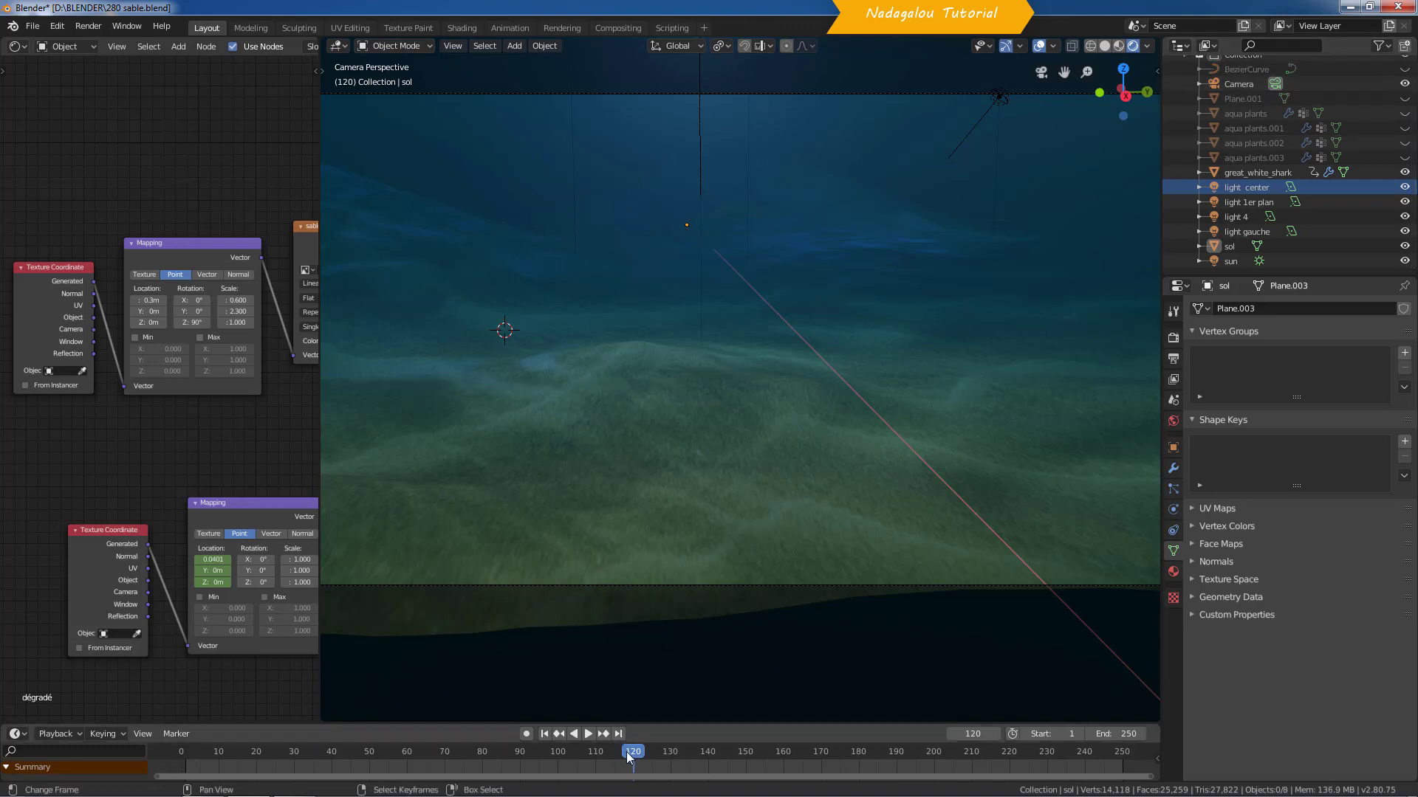
Step: Scrub the animation to frame 171 to view the shark swimming into the camera view
key(space)
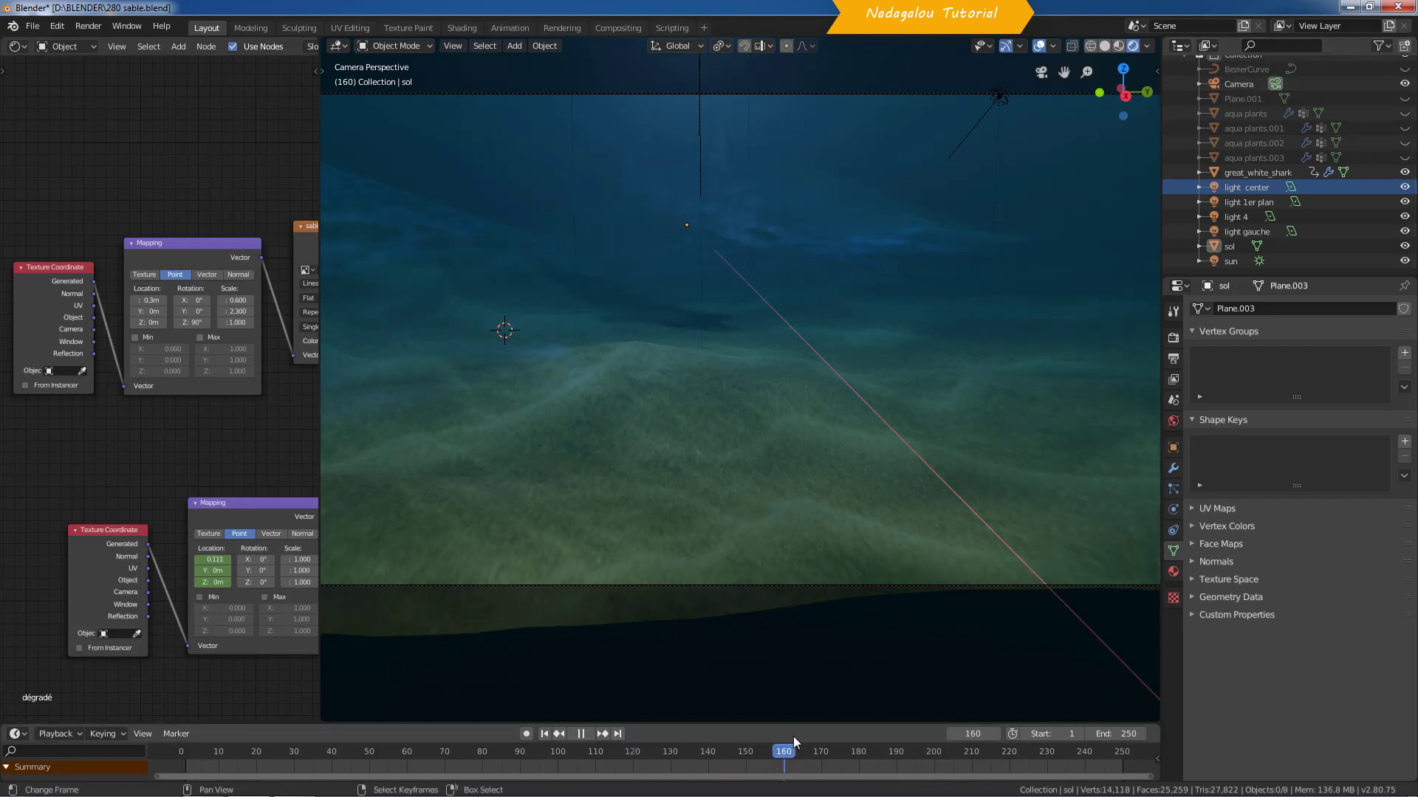
mouse_move(822, 735)
mouse_down()
mouse_move(800, 740)
mouse_move(831, 731)
mouse_move(810, 731)
mouse_up()
key(space)
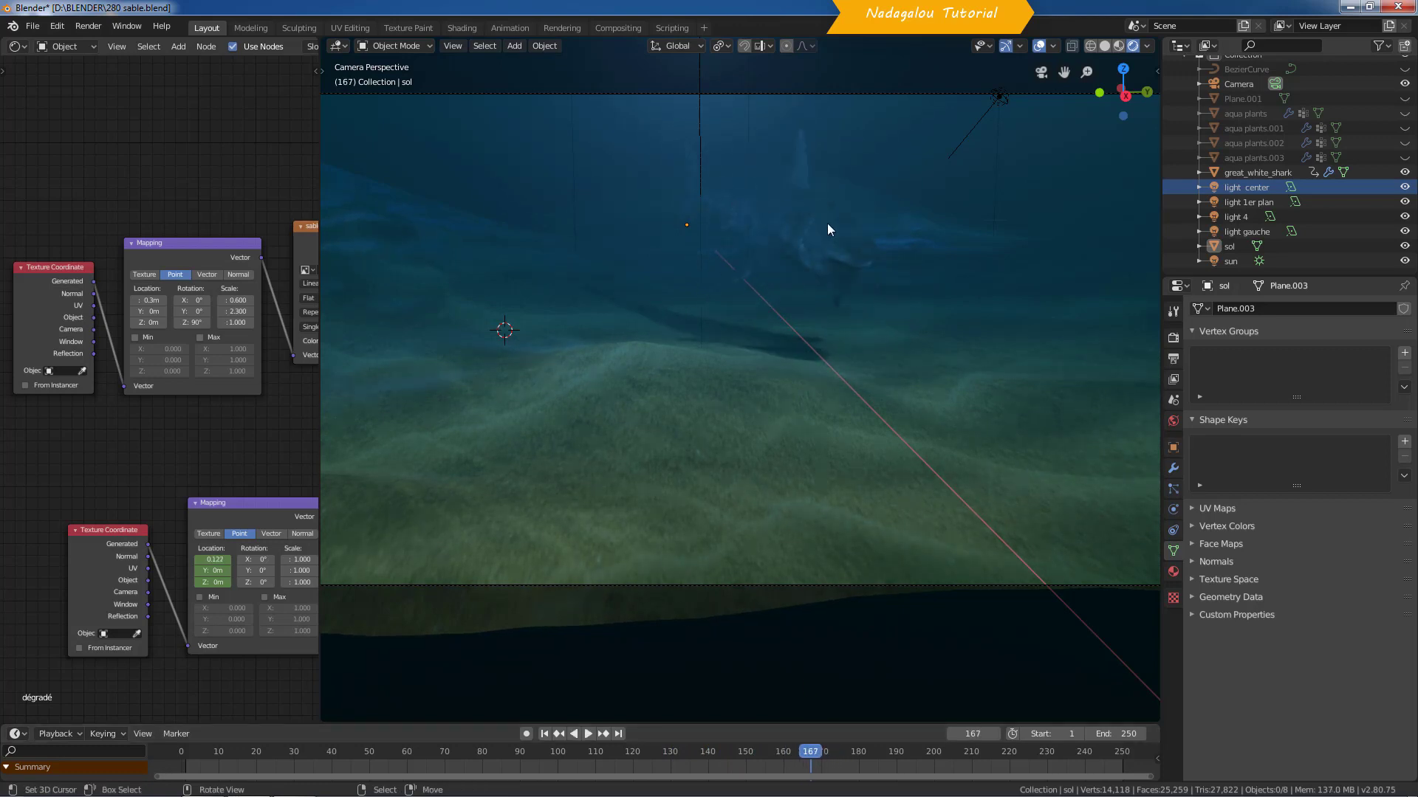
key(space)
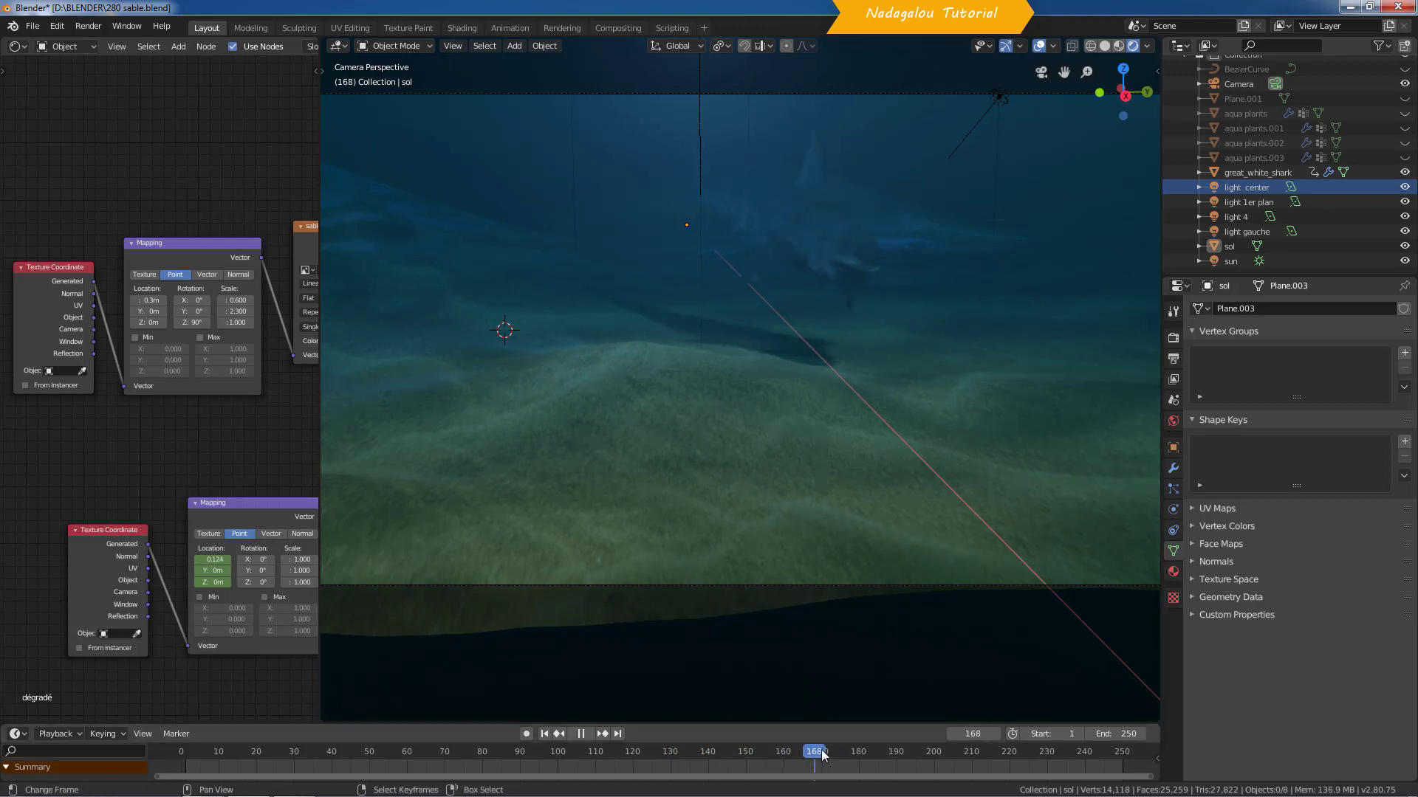
drag(857, 751, 826, 713)
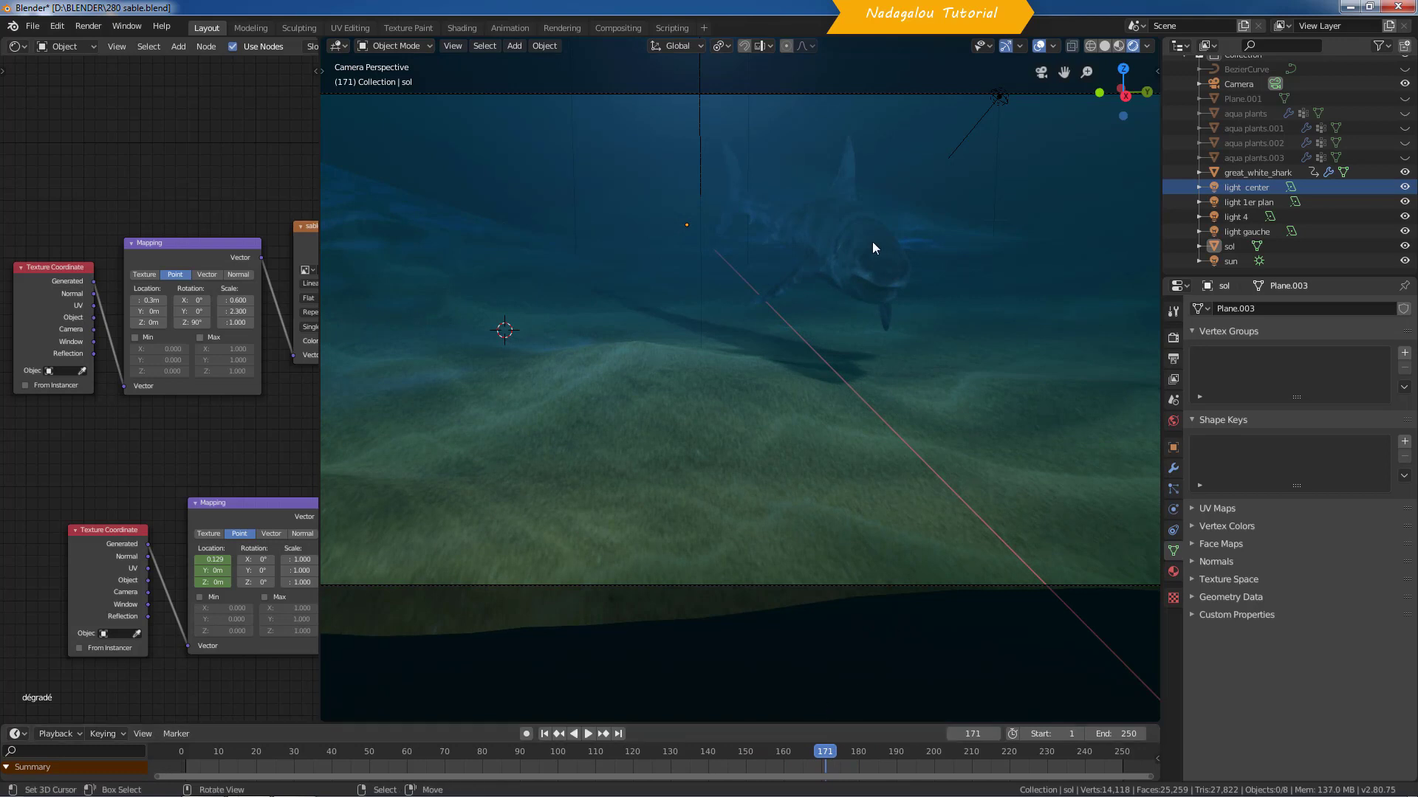
Step: Select the shark and move its greatwhiteshark.tga image texture node closer to the Principled BSDF node
click(819, 258)
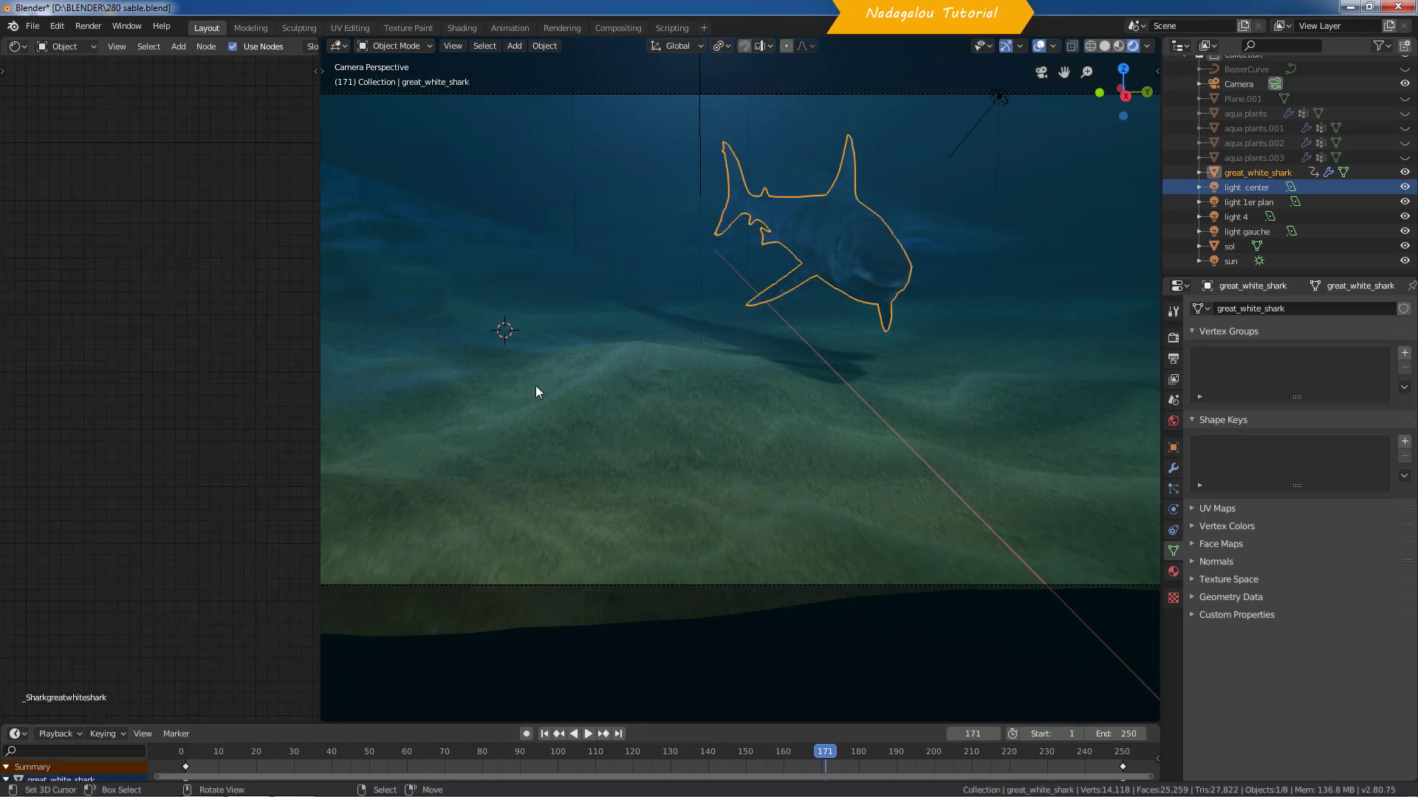
scroll(205, 438, down, 6)
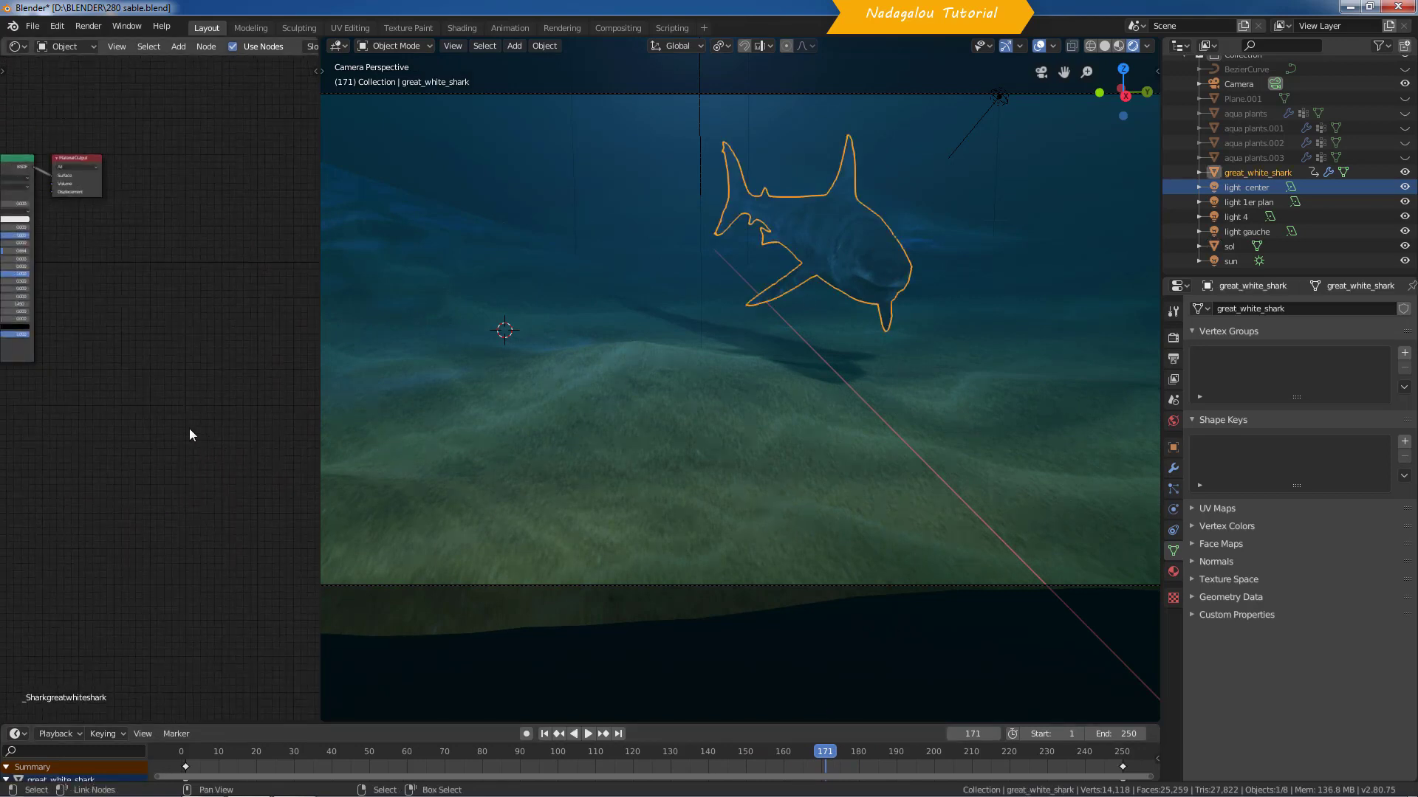
middle_drag(137, 372, 470, 472)
scroll(154, 358, up, 2)
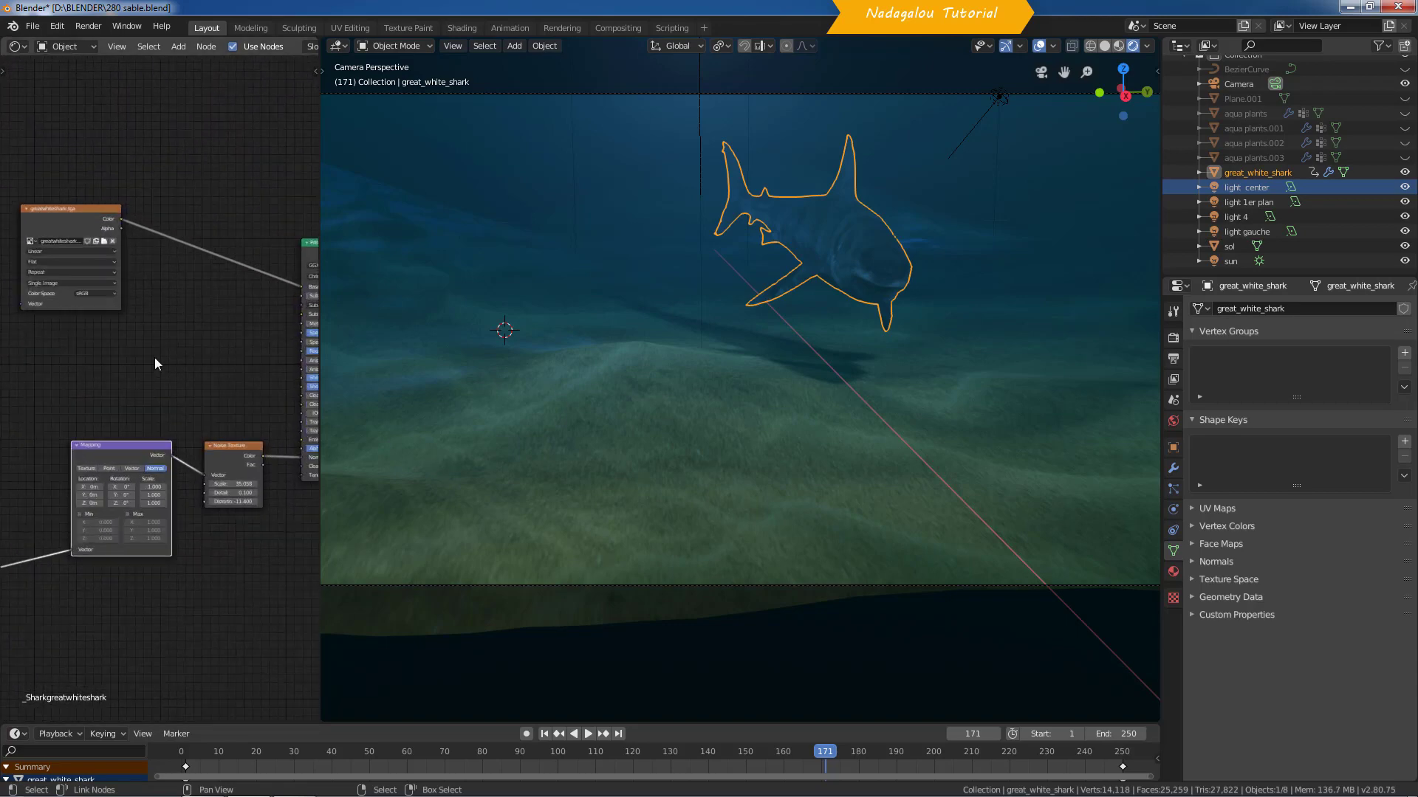
drag(65, 184, 212, 234)
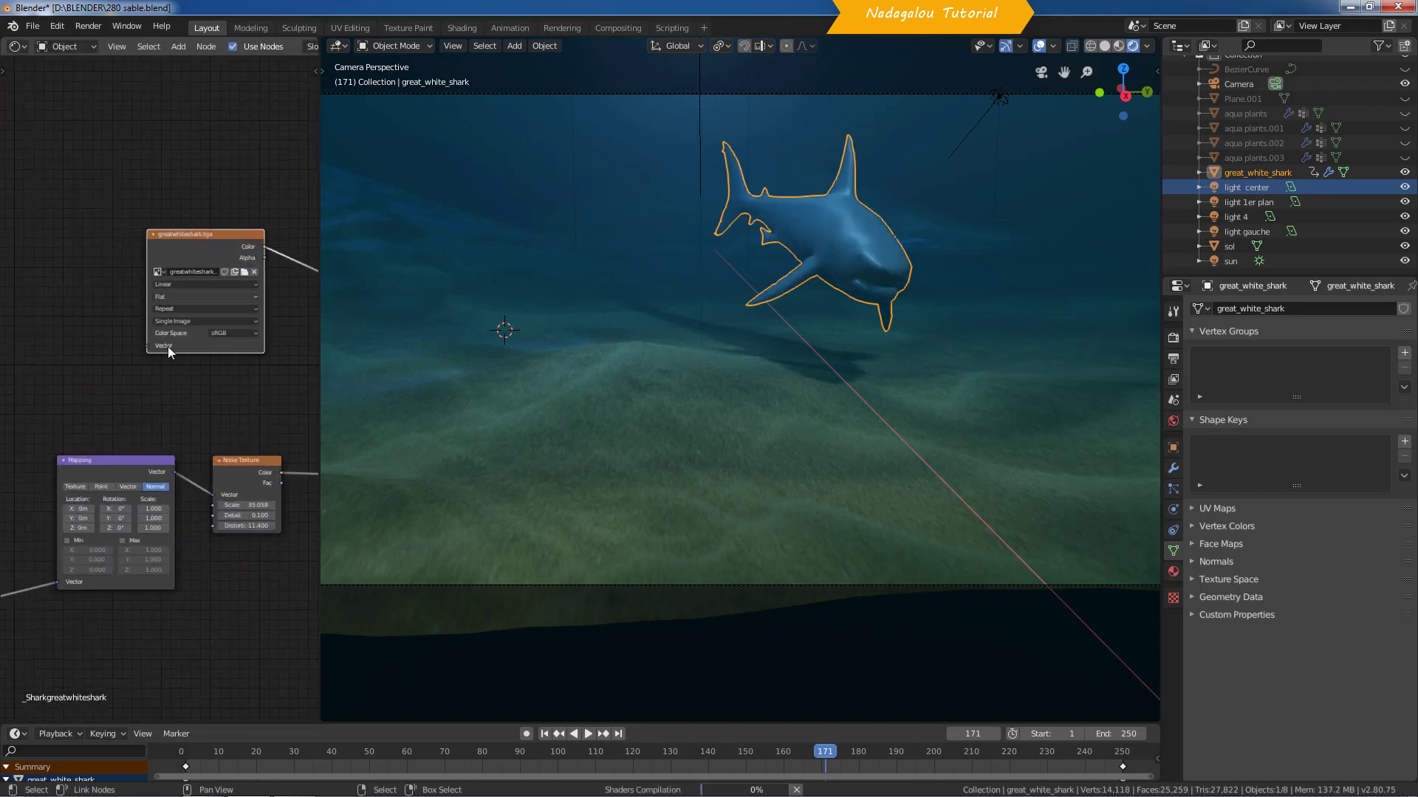
Step: Examine the shark material's noise texture connection and the Principled BSDF settings from Normal up to Base Color
middle_drag(118, 393, 43, 299)
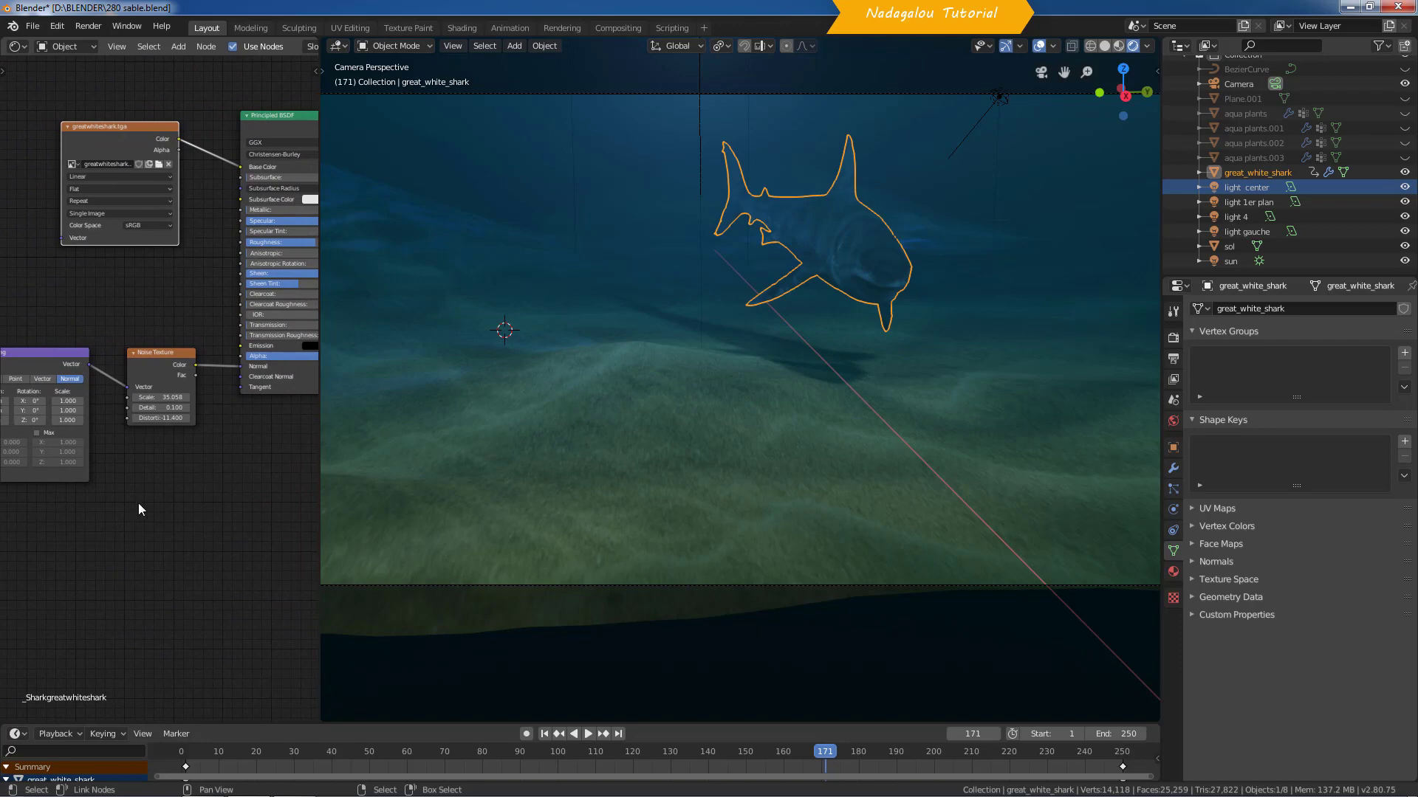
scroll(139, 503, up, 1)
middle_drag(92, 516, 104, 484)
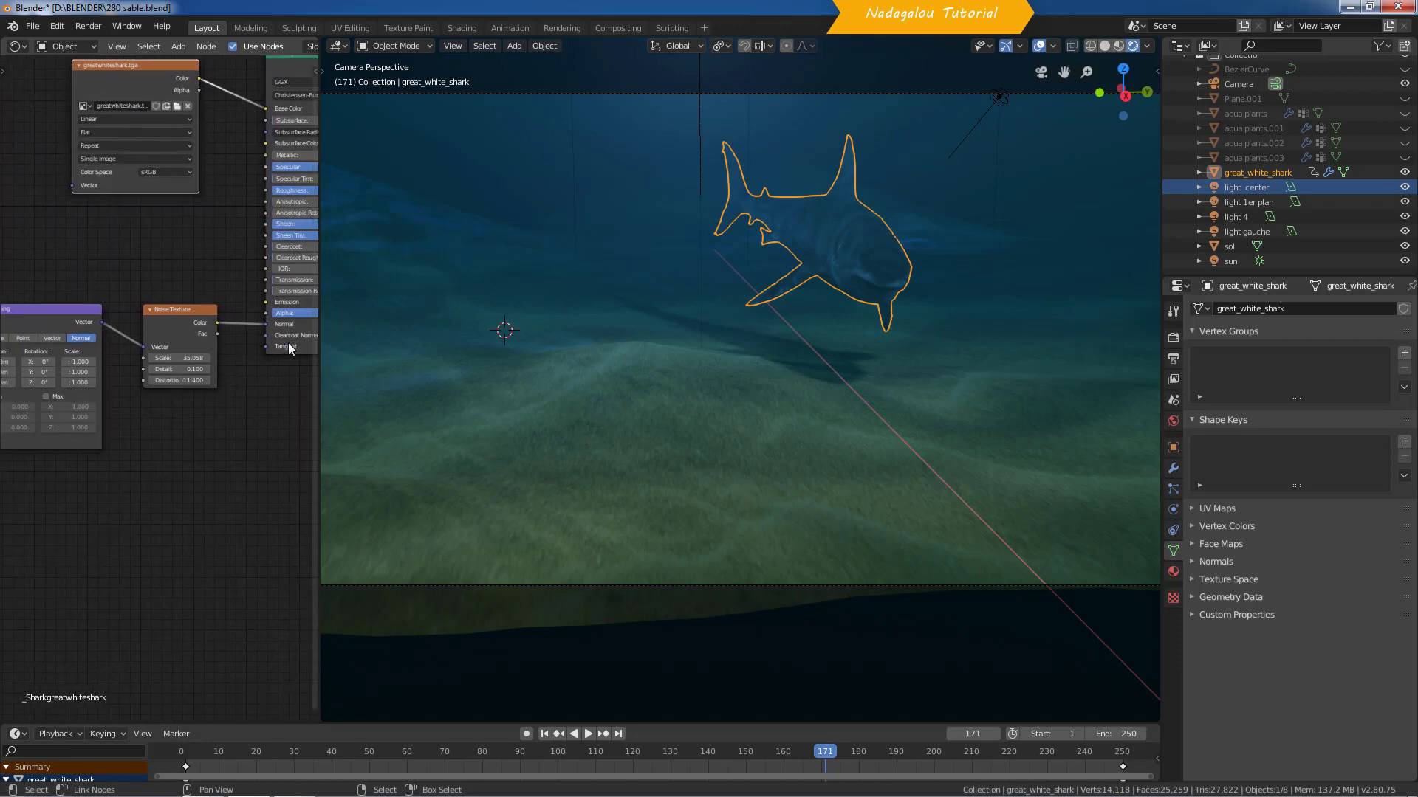
middle_drag(266, 429, 143, 509)
scroll(140, 446, up, 4)
scroll(141, 446, up, 3)
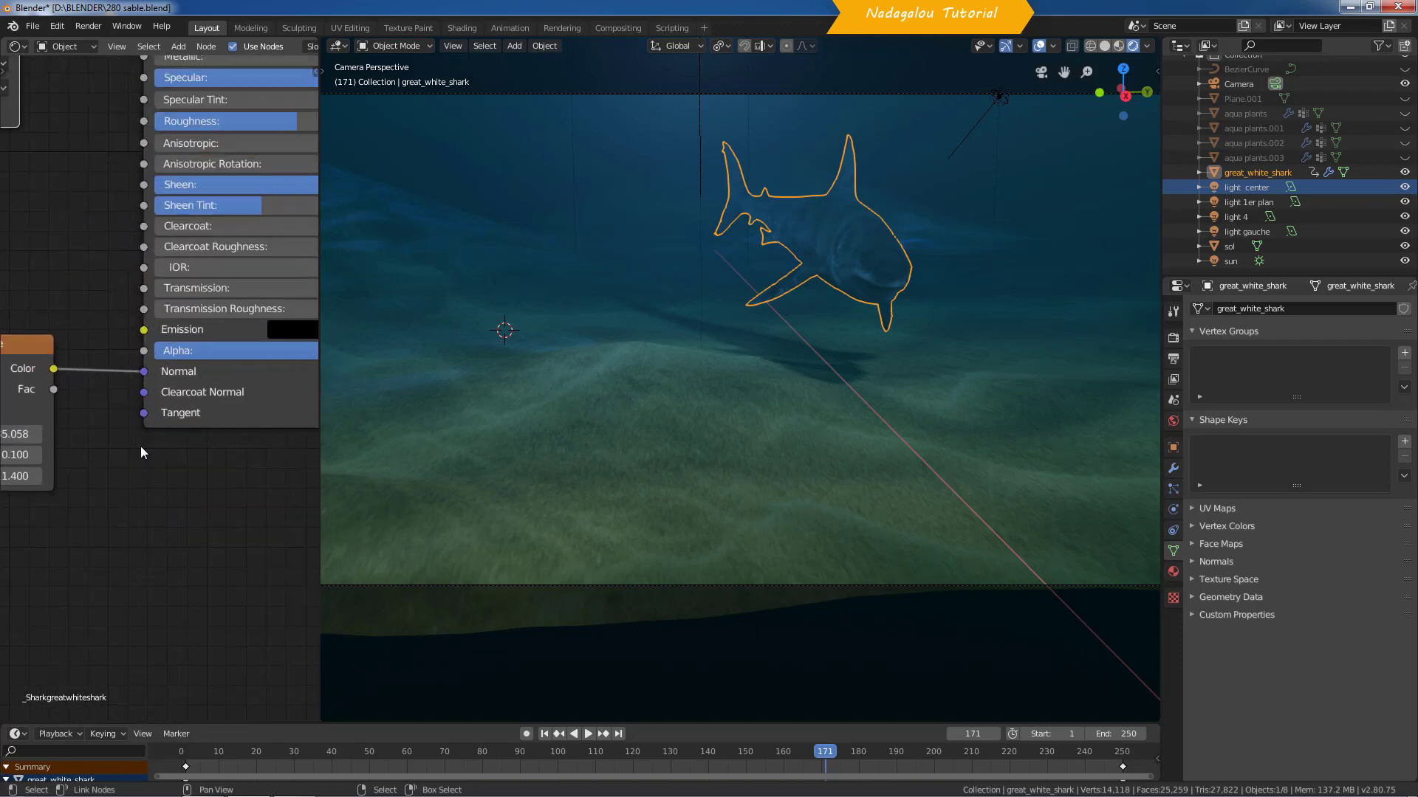
middle_drag(166, 570, 142, 727)
middle_drag(58, 378, 55, 526)
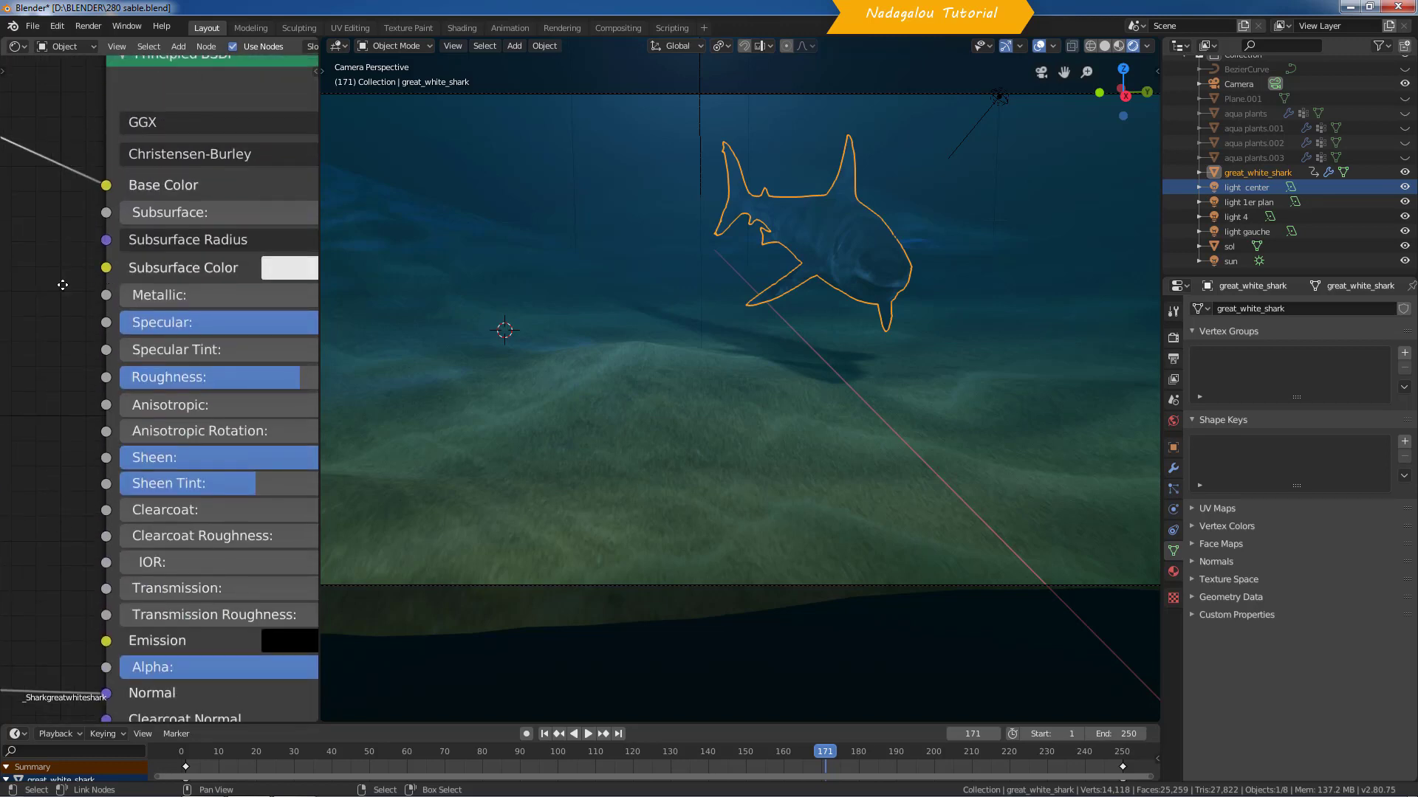
middle_drag(62, 285, 64, 361)
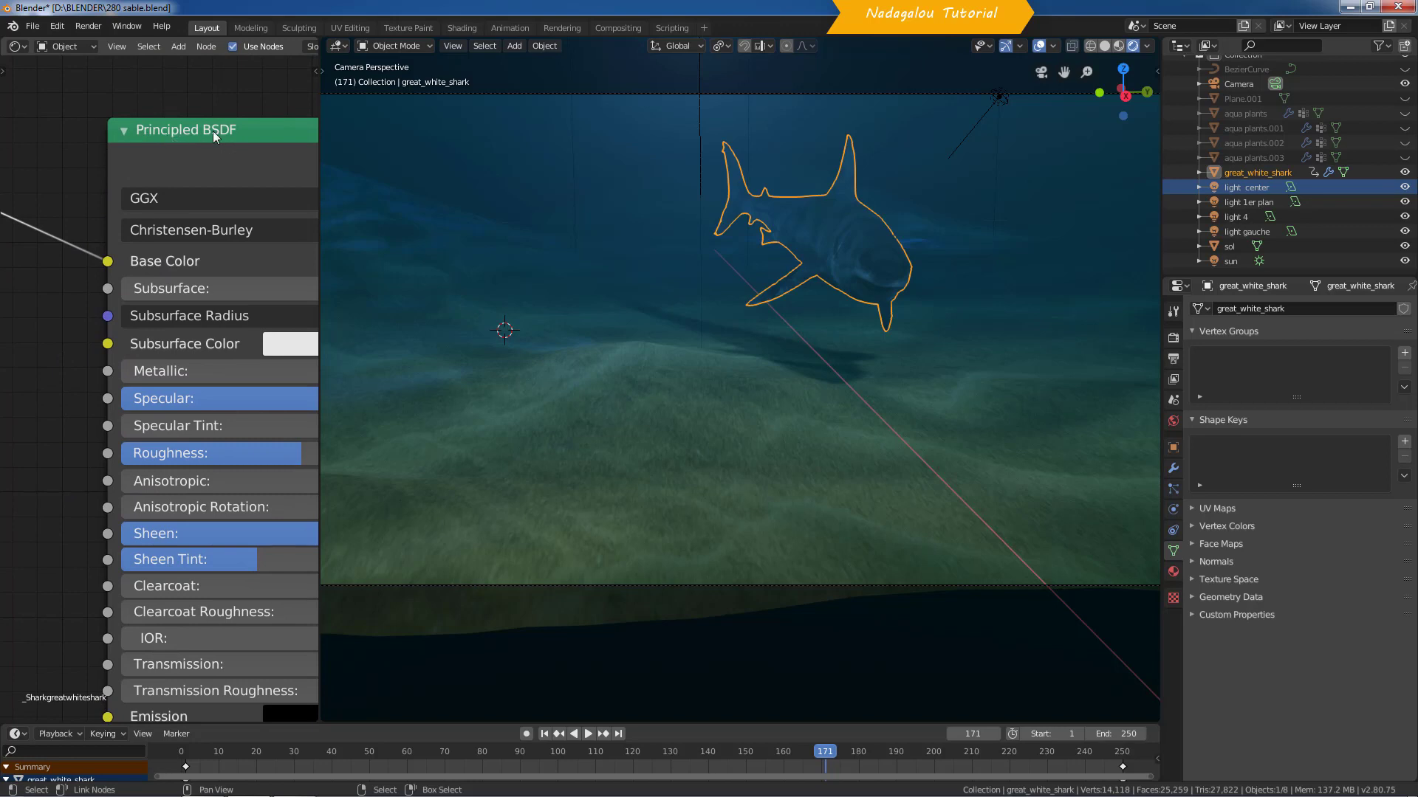
Step: Widen the node editor to show the whole shark material and move the Texture Coordinate node closer to the Mapping node
scroll(67, 380, down, 5)
middle_drag(150, 599, 127, 483)
drag(321, 546, 1022, 490)
middle_drag(923, 476, 743, 593)
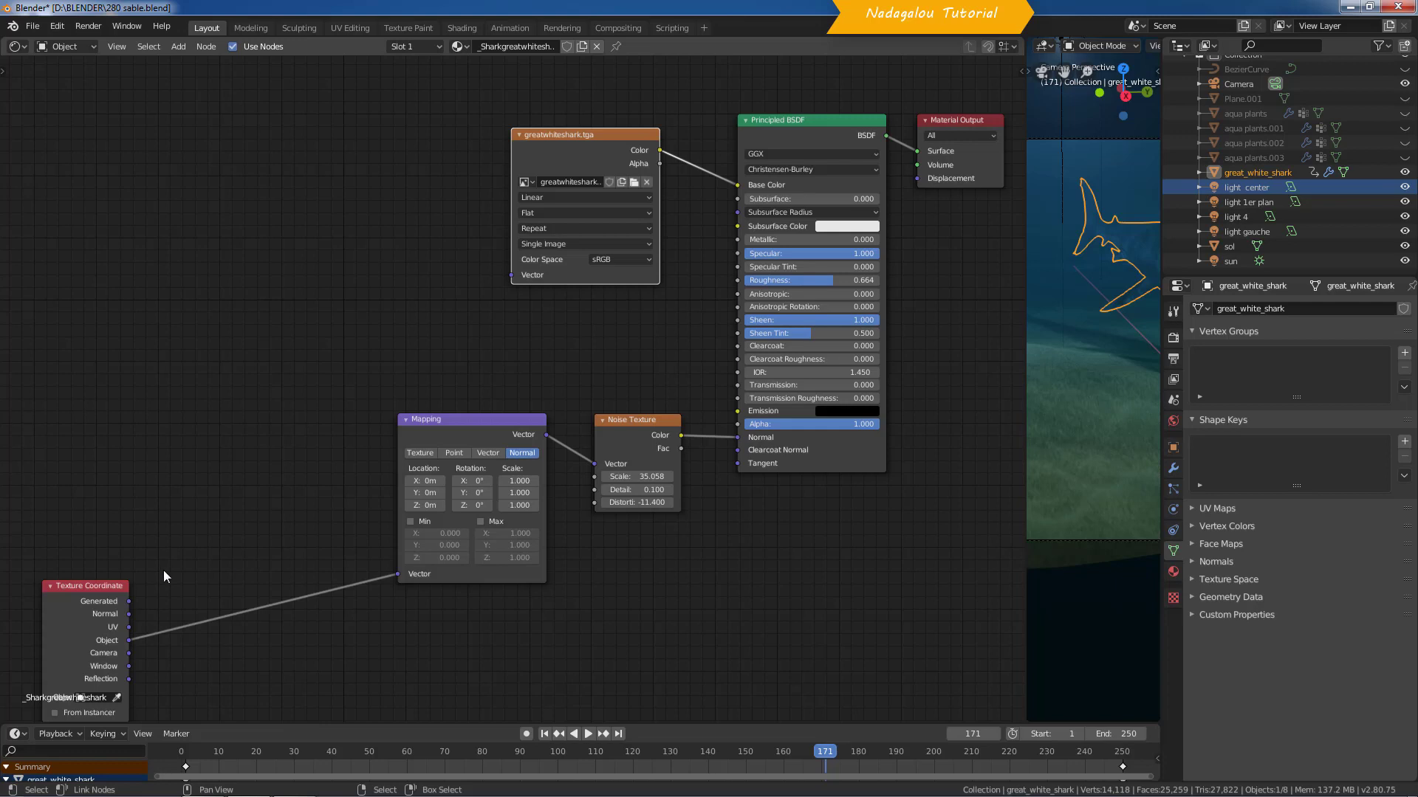
click(313, 440)
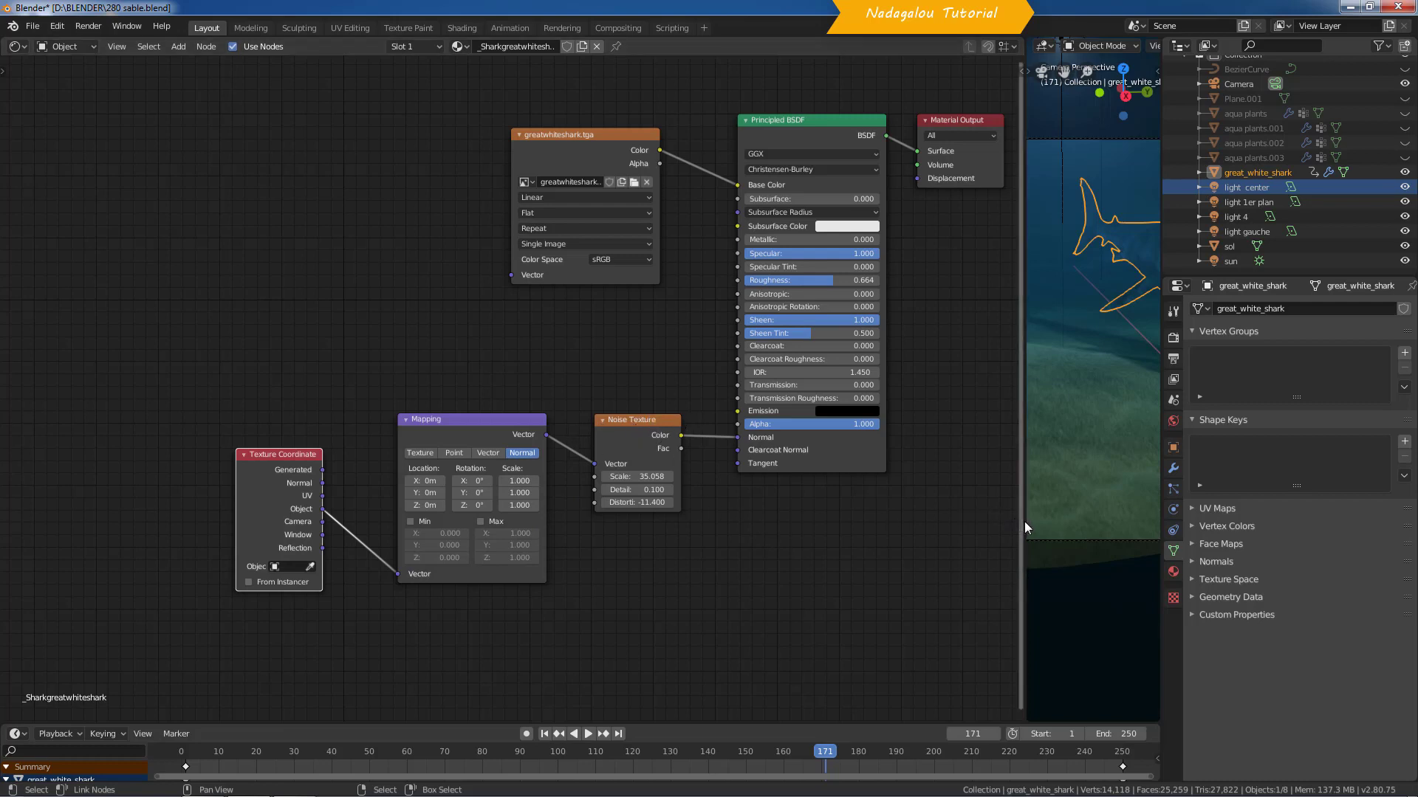
Step: Narrow the node editor to reveal the camera view and scrub the animation to frame 190
drag(1025, 524, 645, 540)
middle_drag(538, 543, 366, 546)
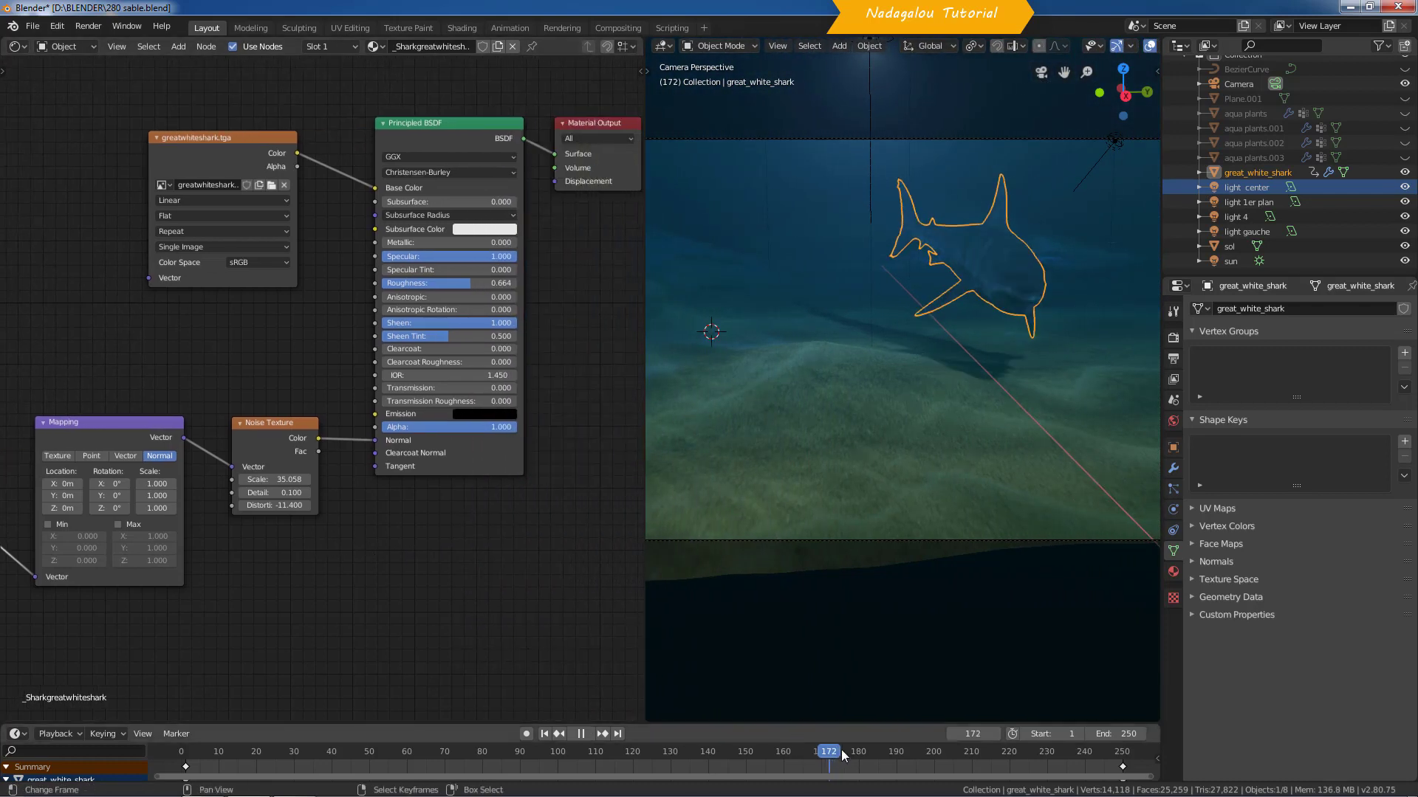
drag(841, 751, 897, 731)
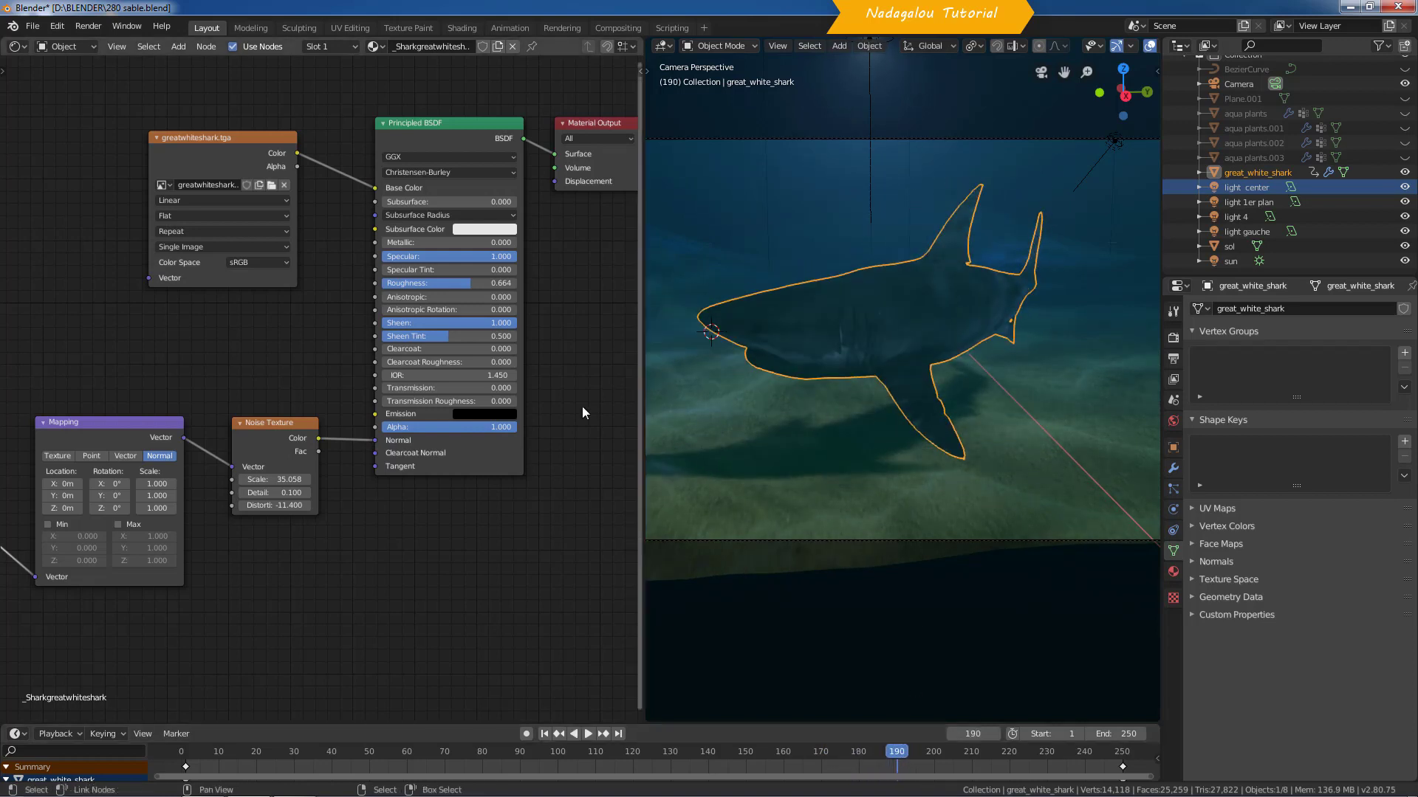
Step: Try other Scale, Detail and Distortion values on the shark's Noise Texture node to compare the skin shading
mouse_move(285, 478)
mouse_down()
mouse_move(317, 478)
mouse_move(298, 477)
mouse_up()
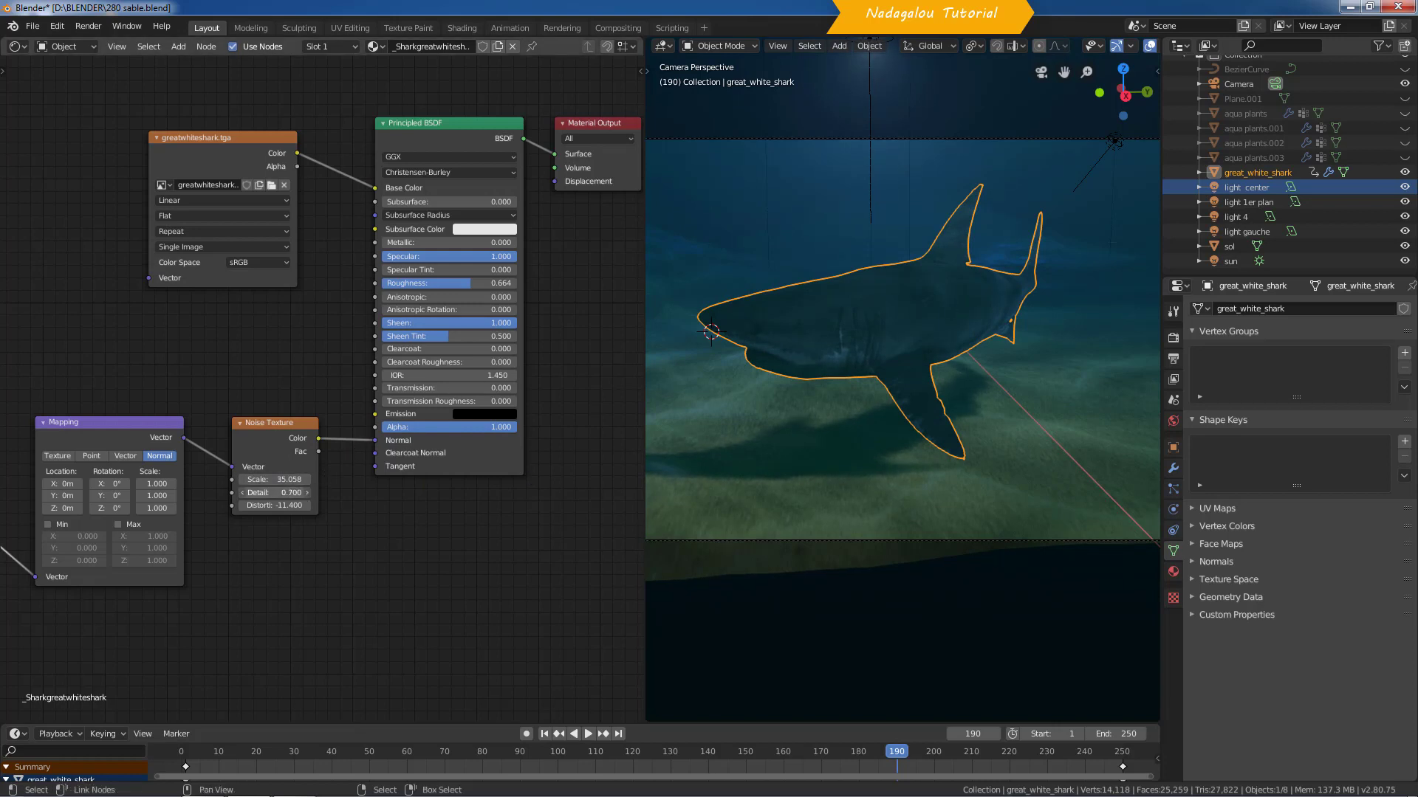
drag(292, 493, 295, 493)
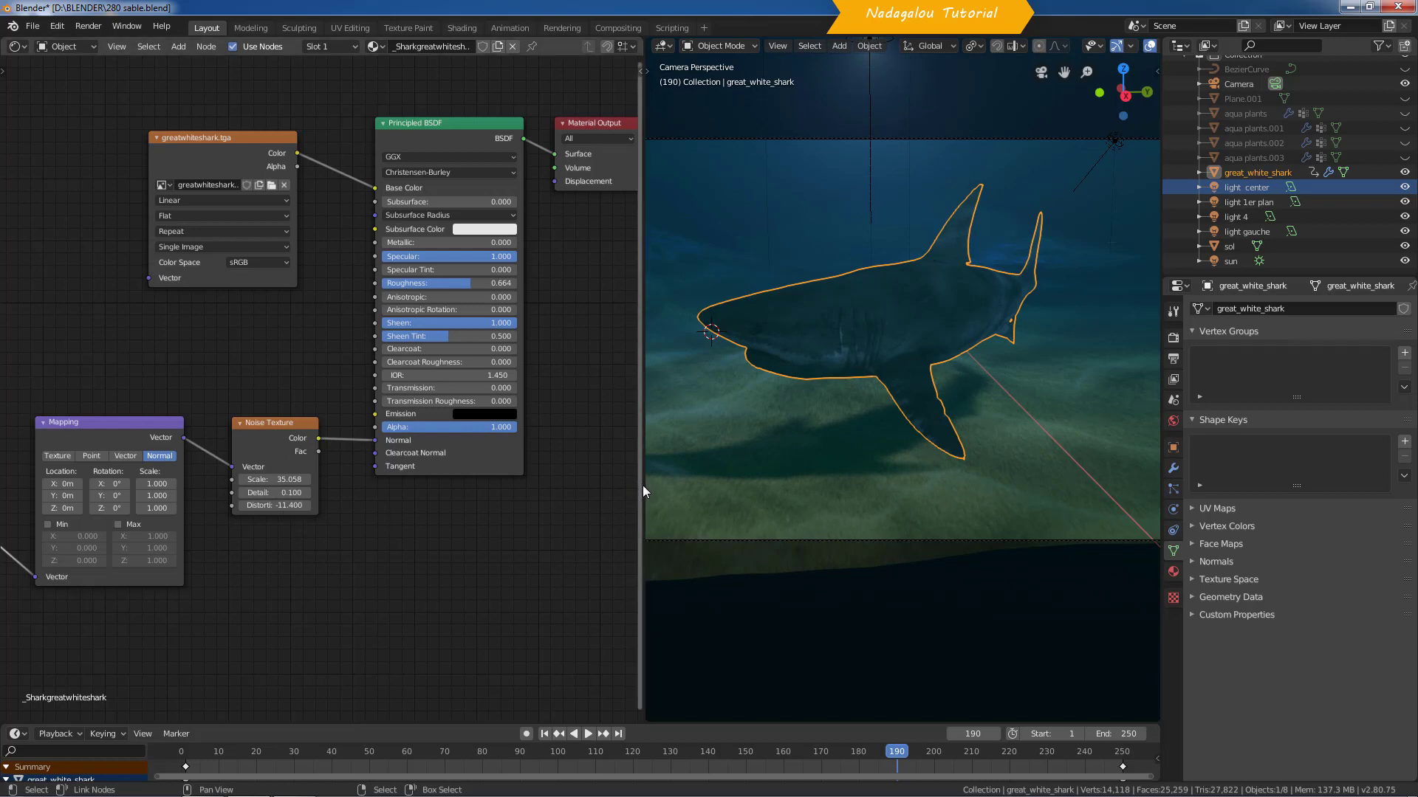
drag(641, 489, 352, 497)
scroll(175, 536, up, 3)
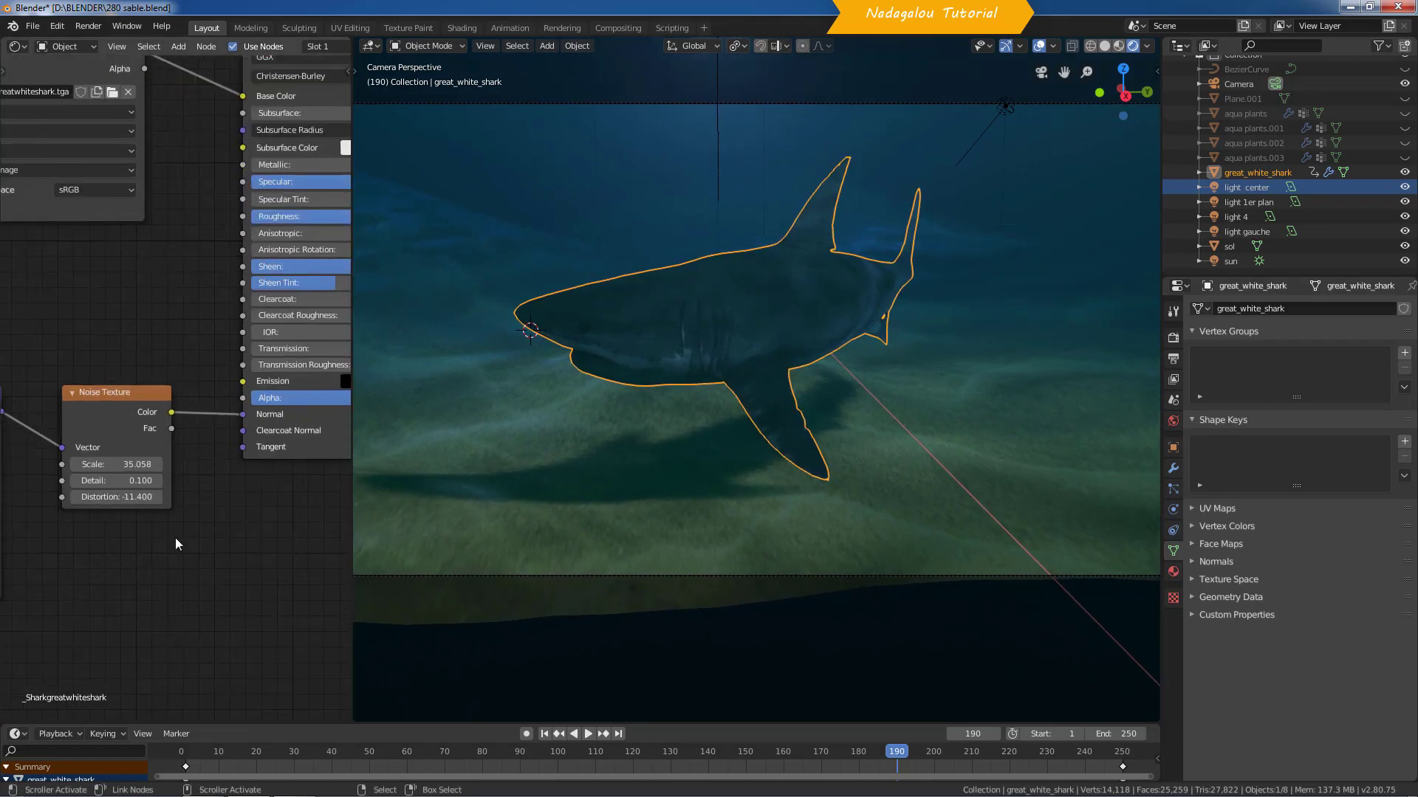
scroll(195, 502, up, 6)
middle_drag(179, 546, 265, 583)
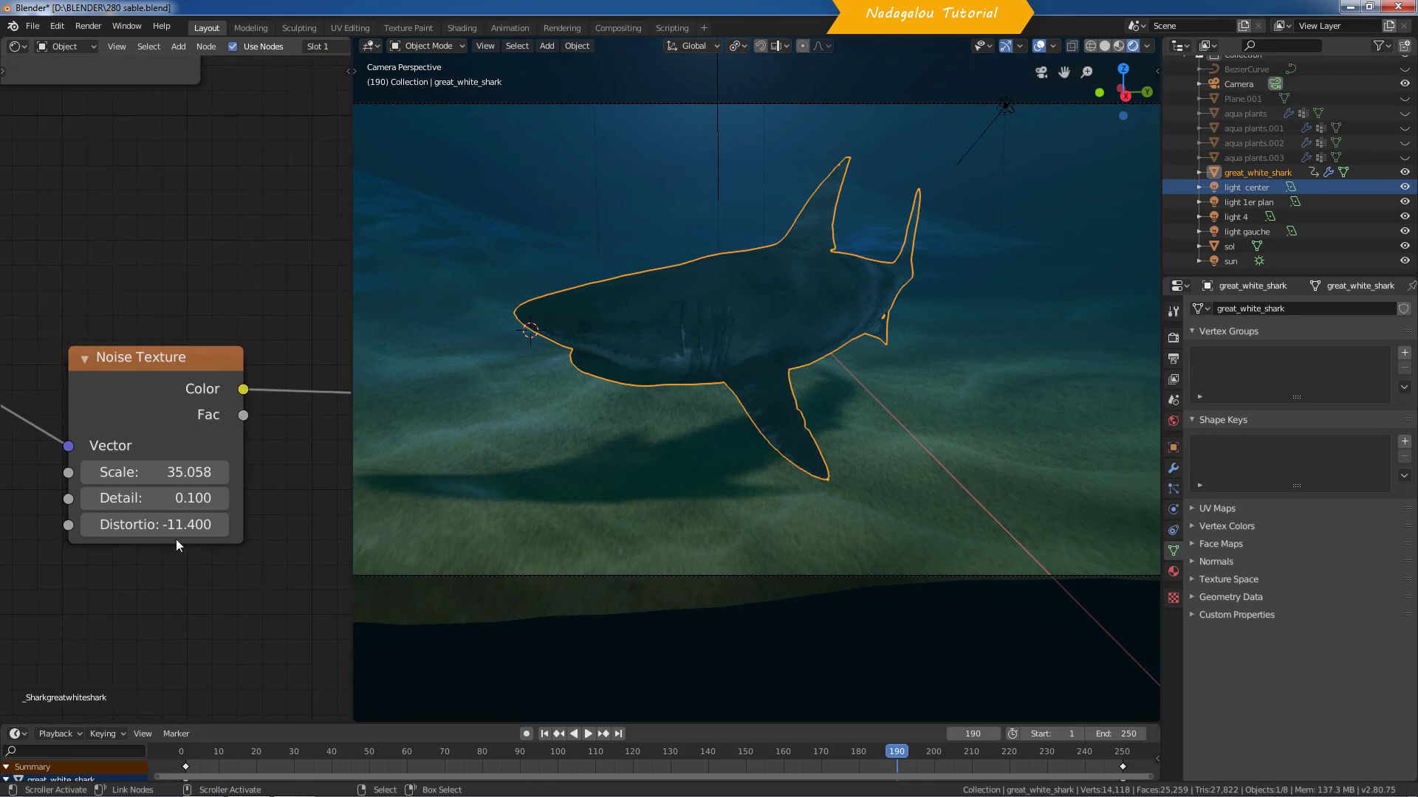
mouse_move(176, 527)
mouse_down()
mouse_move(197, 527)
mouse_move(59, 527)
mouse_move(172, 527)
mouse_up()
scroll(208, 593, down, 3)
middle_drag(175, 612, 58, 573)
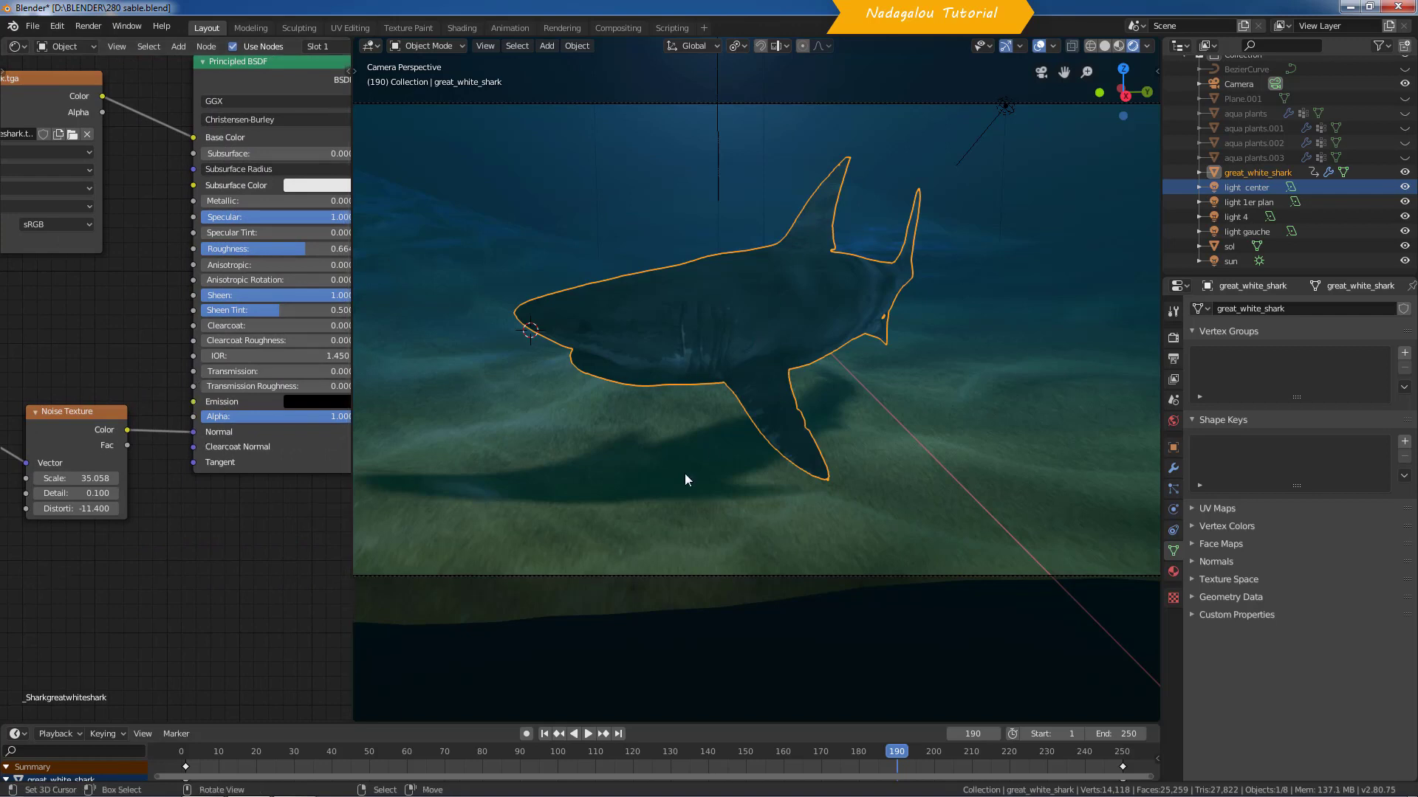
Step: Select the sol seabed and examine the Noise Texture and Mapping nodes of its dégradé material
click(518, 390)
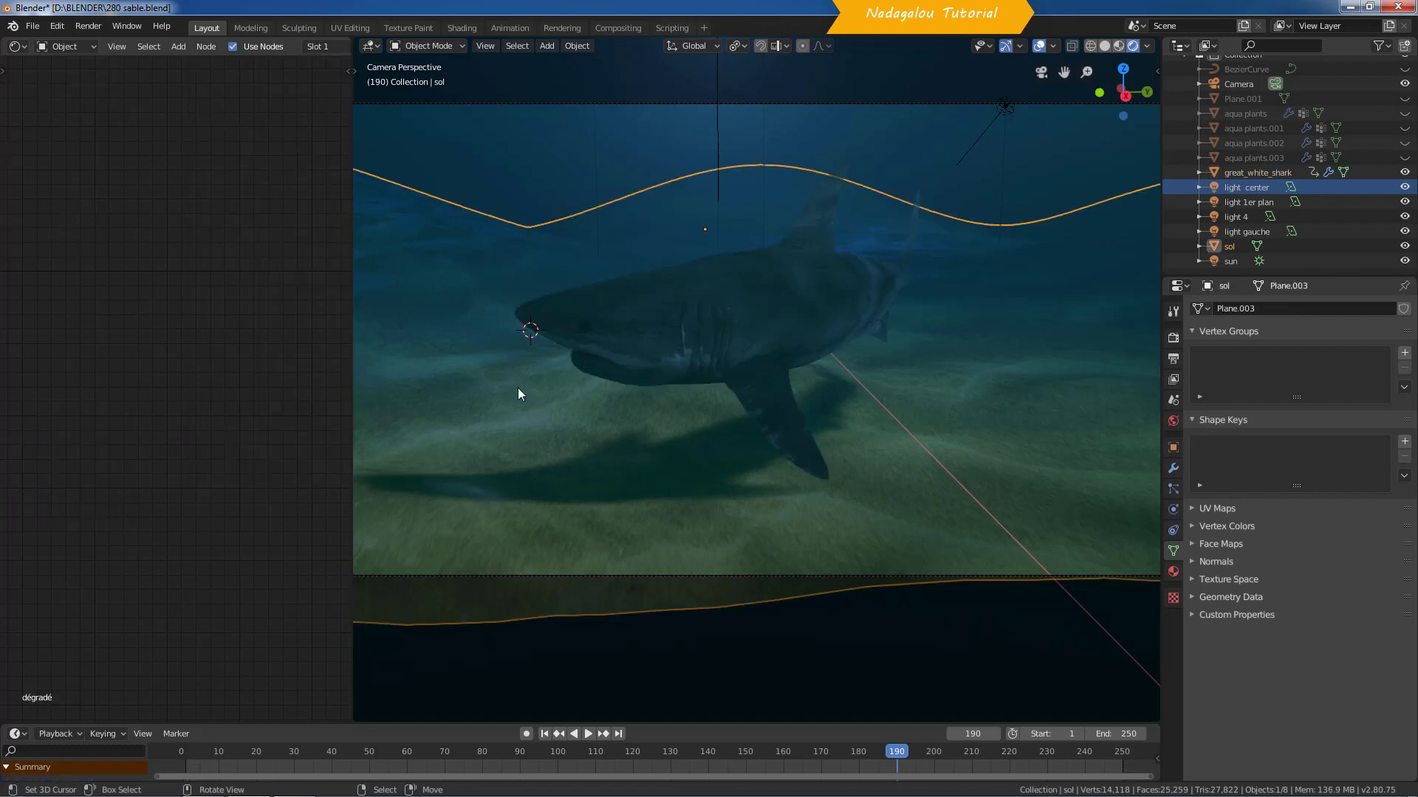
scroll(283, 441, down, 4)
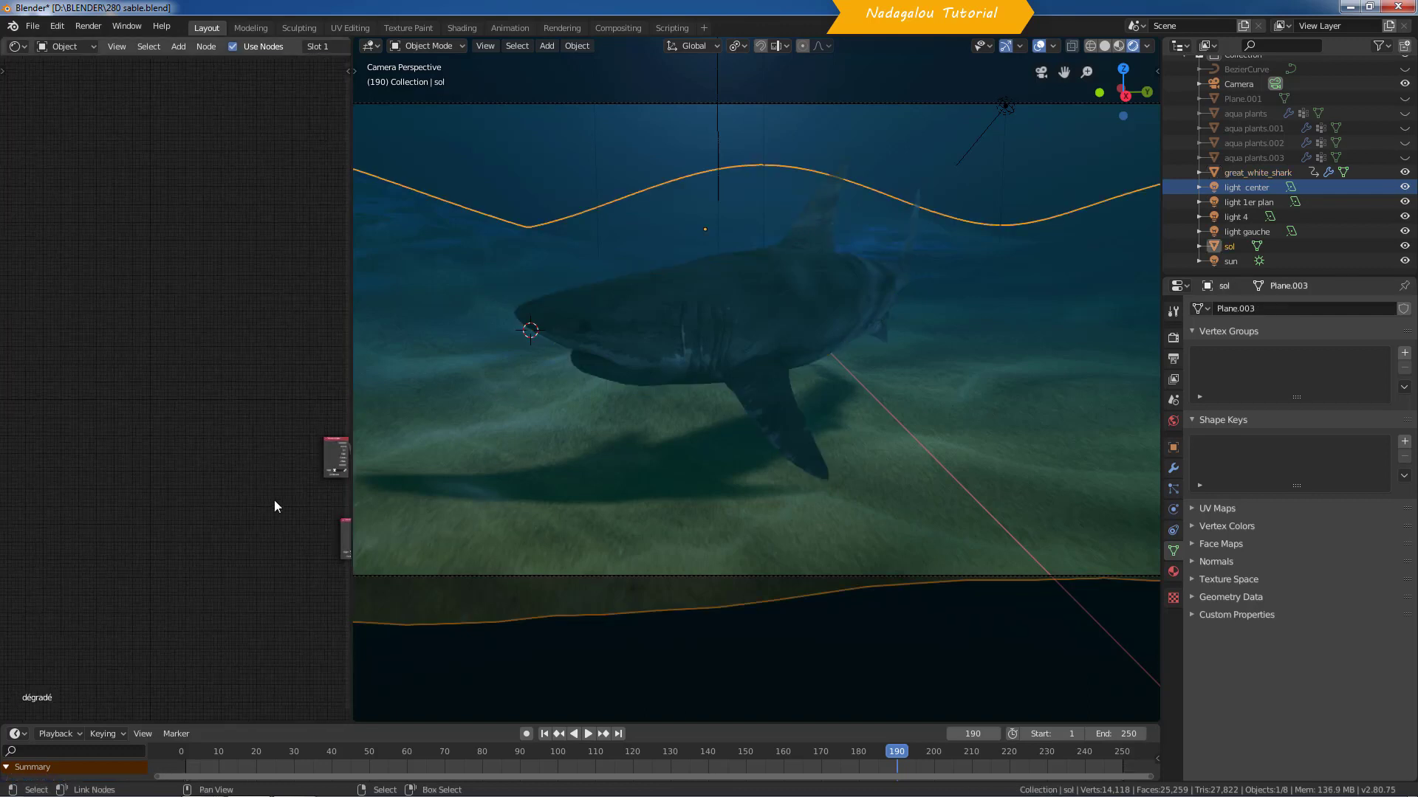
middle_drag(272, 503, 96, 366)
middle_drag(272, 487, 226, 523)
scroll(228, 521, up, 8)
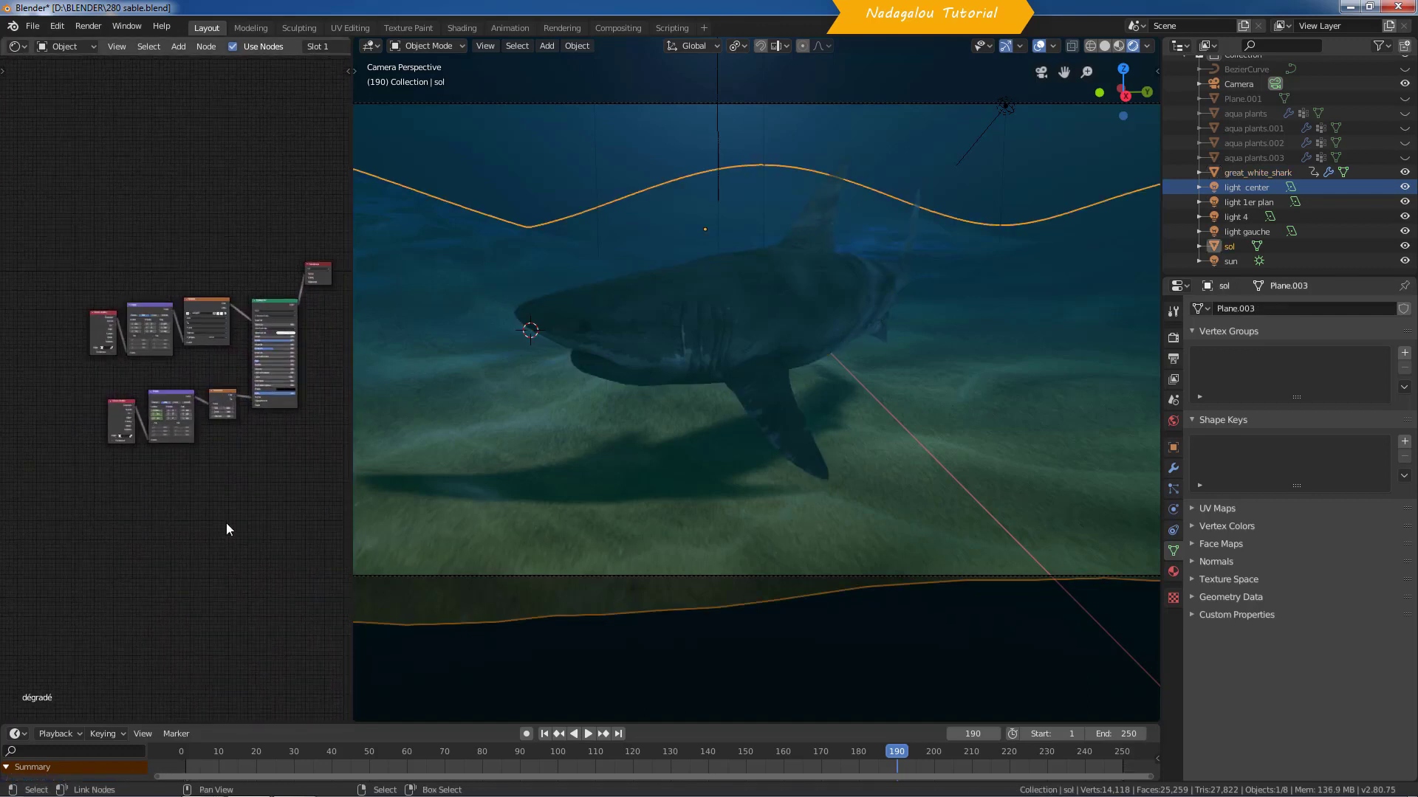
scroll(252, 447, up, 5)
scroll(252, 446, up, 2)
middle_drag(243, 379, 248, 575)
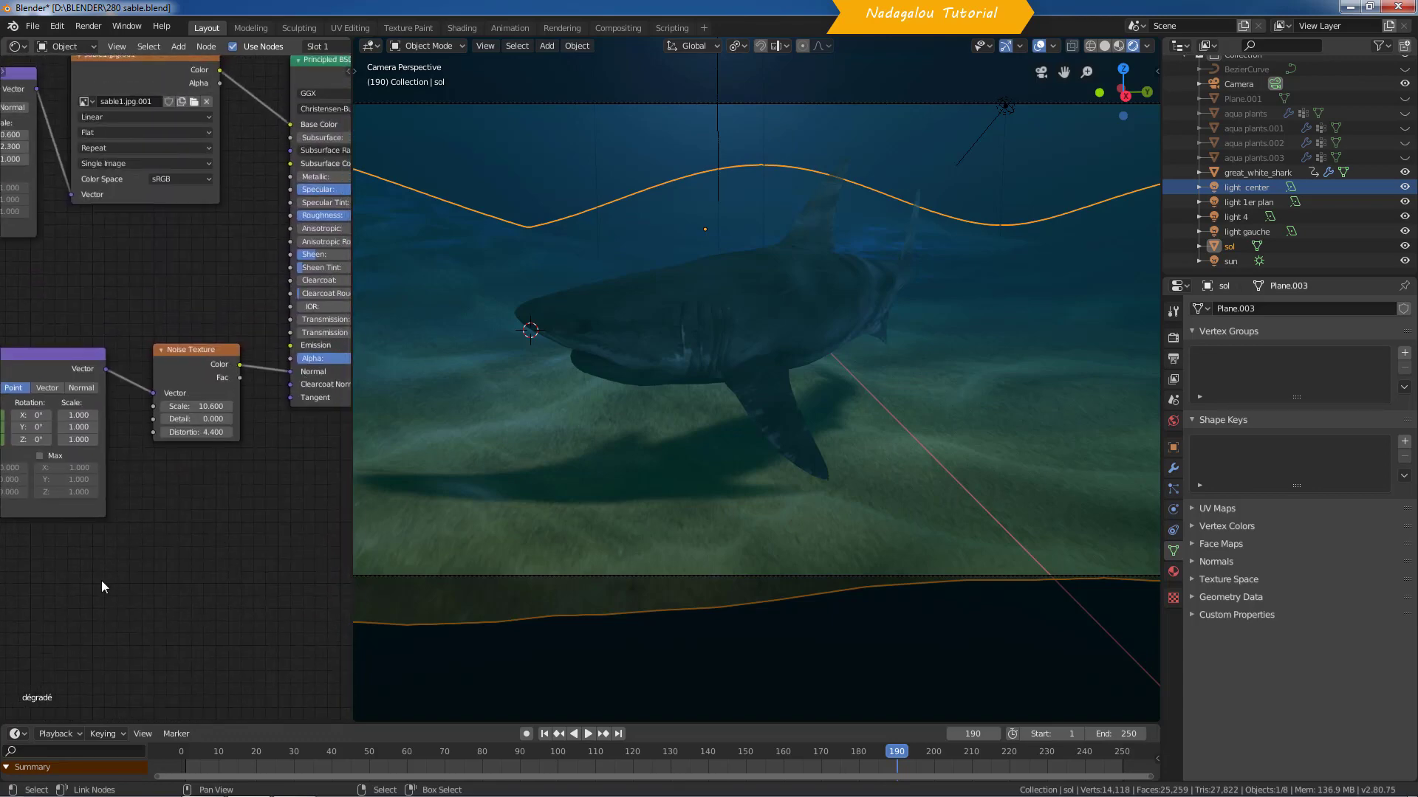
middle_drag(100, 580, 271, 534)
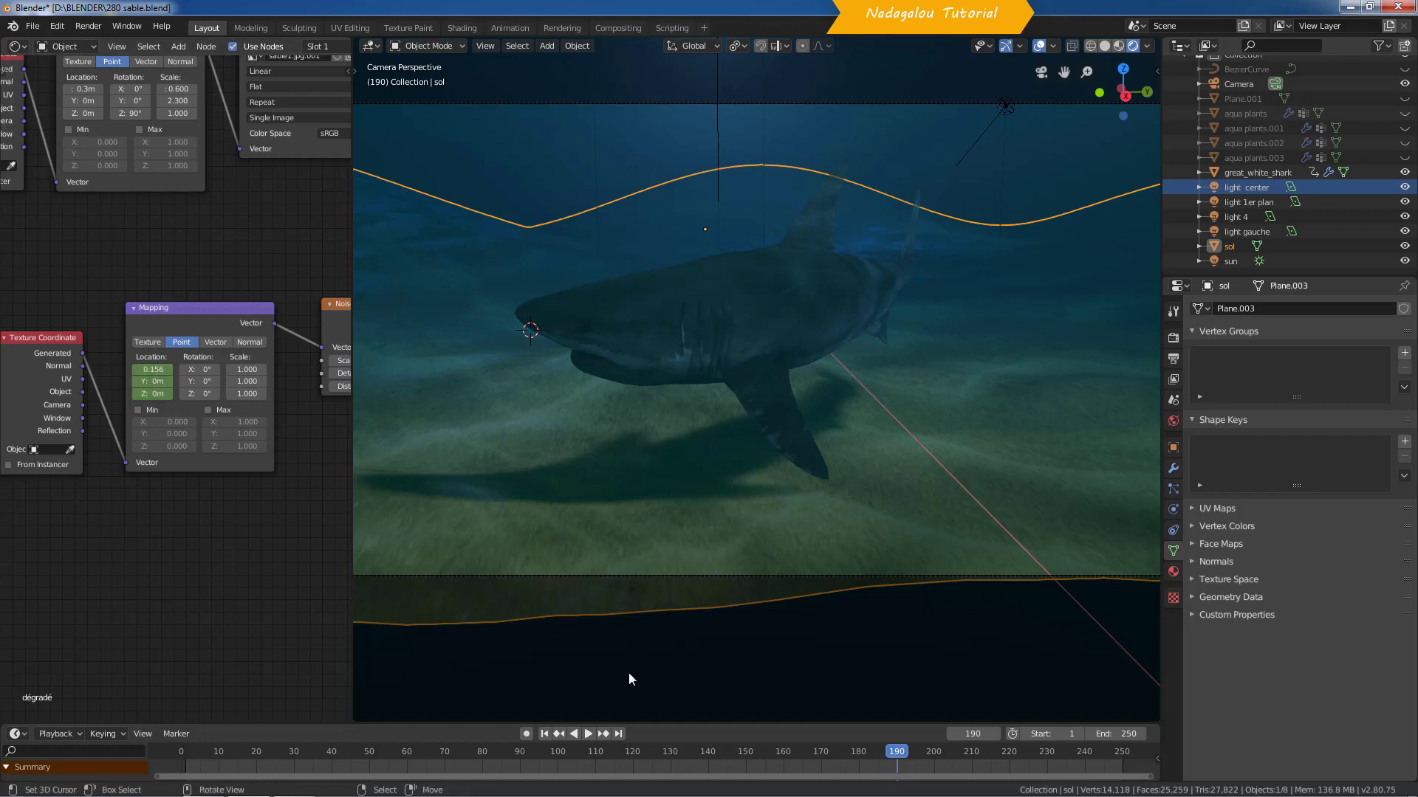
Step: Scrub and play the animation to examine the seabed's animated Mapping location and moving light patterns, stopping at frame 117
drag(905, 754, 439, 766)
key(space)
key(space)
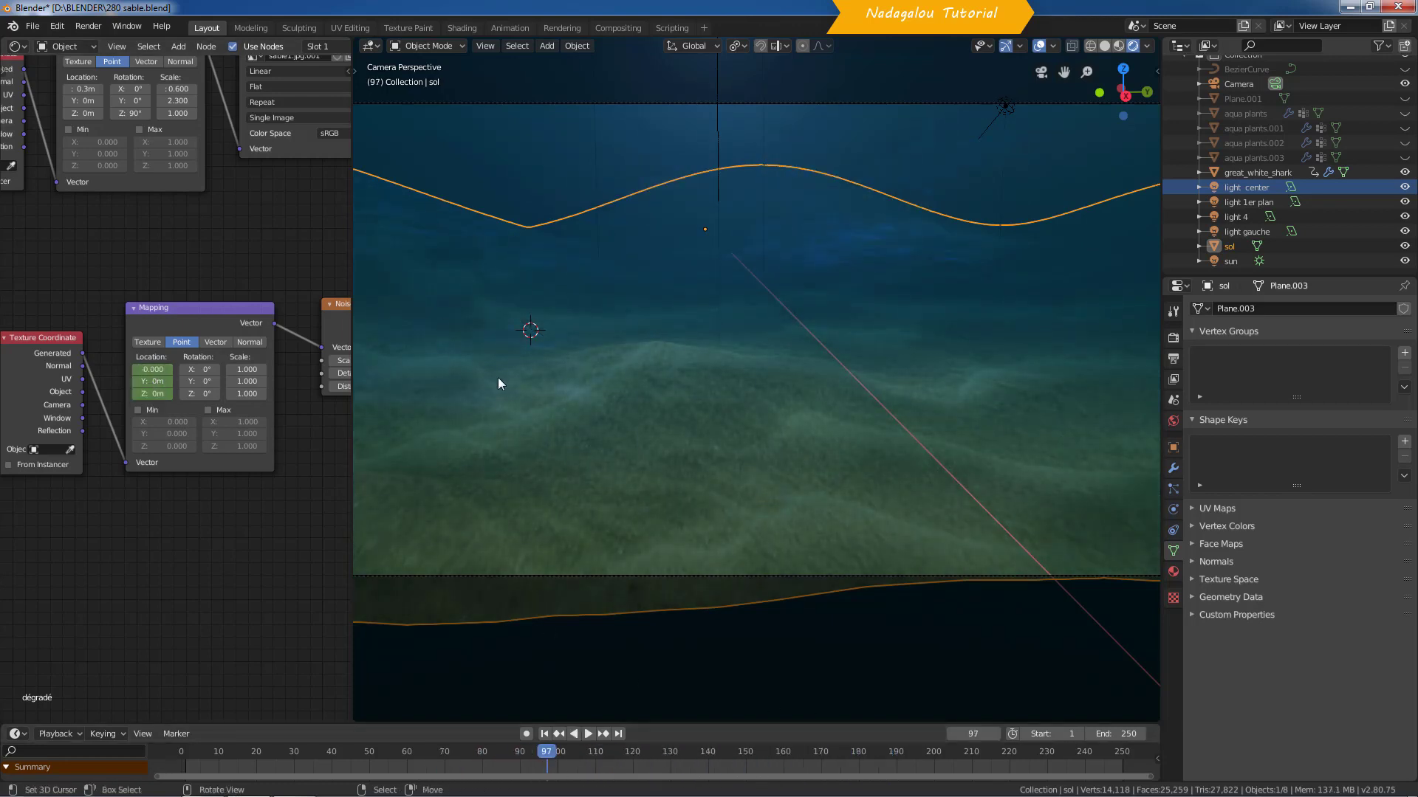
key(space)
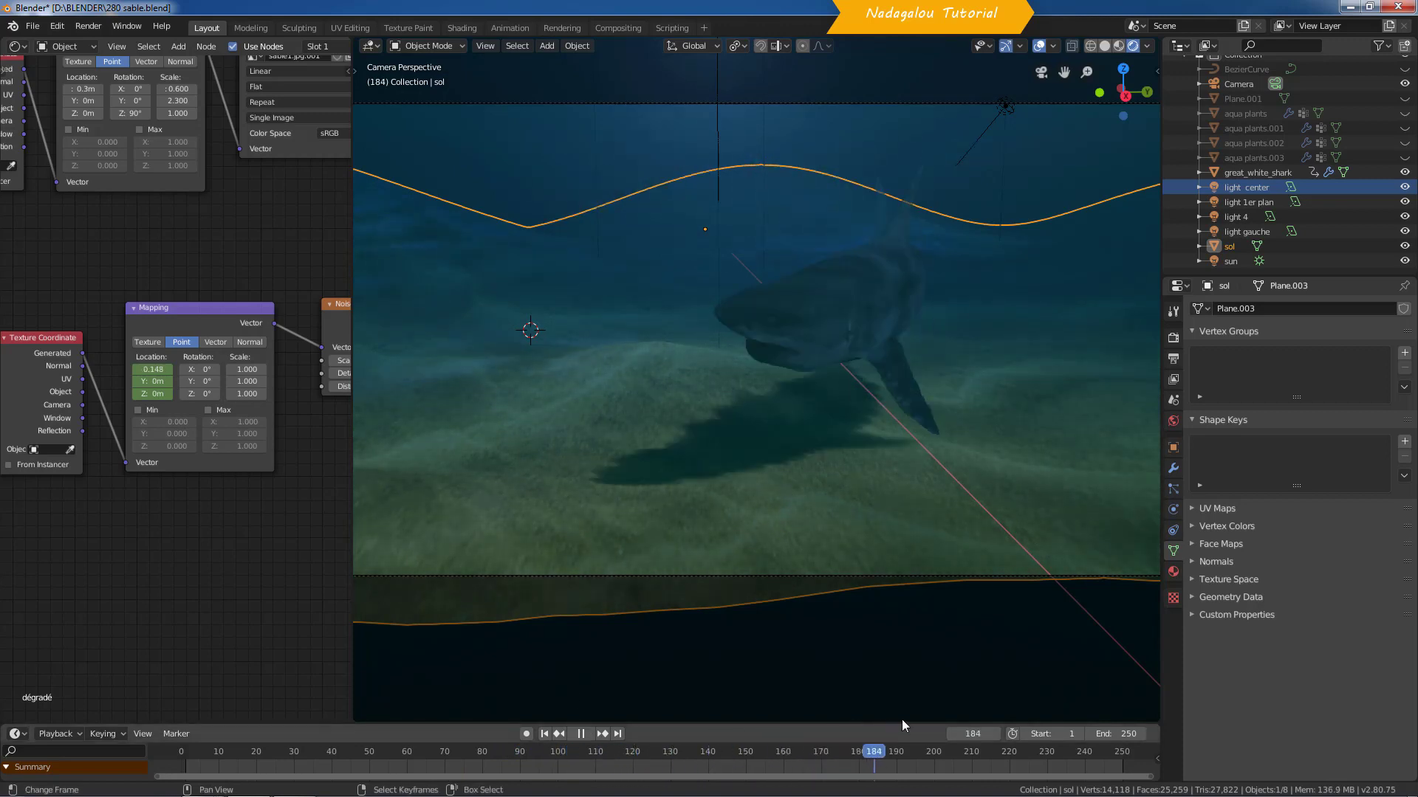
drag(826, 697, 621, 675)
key(space)
drag(150, 369, 150, 369)
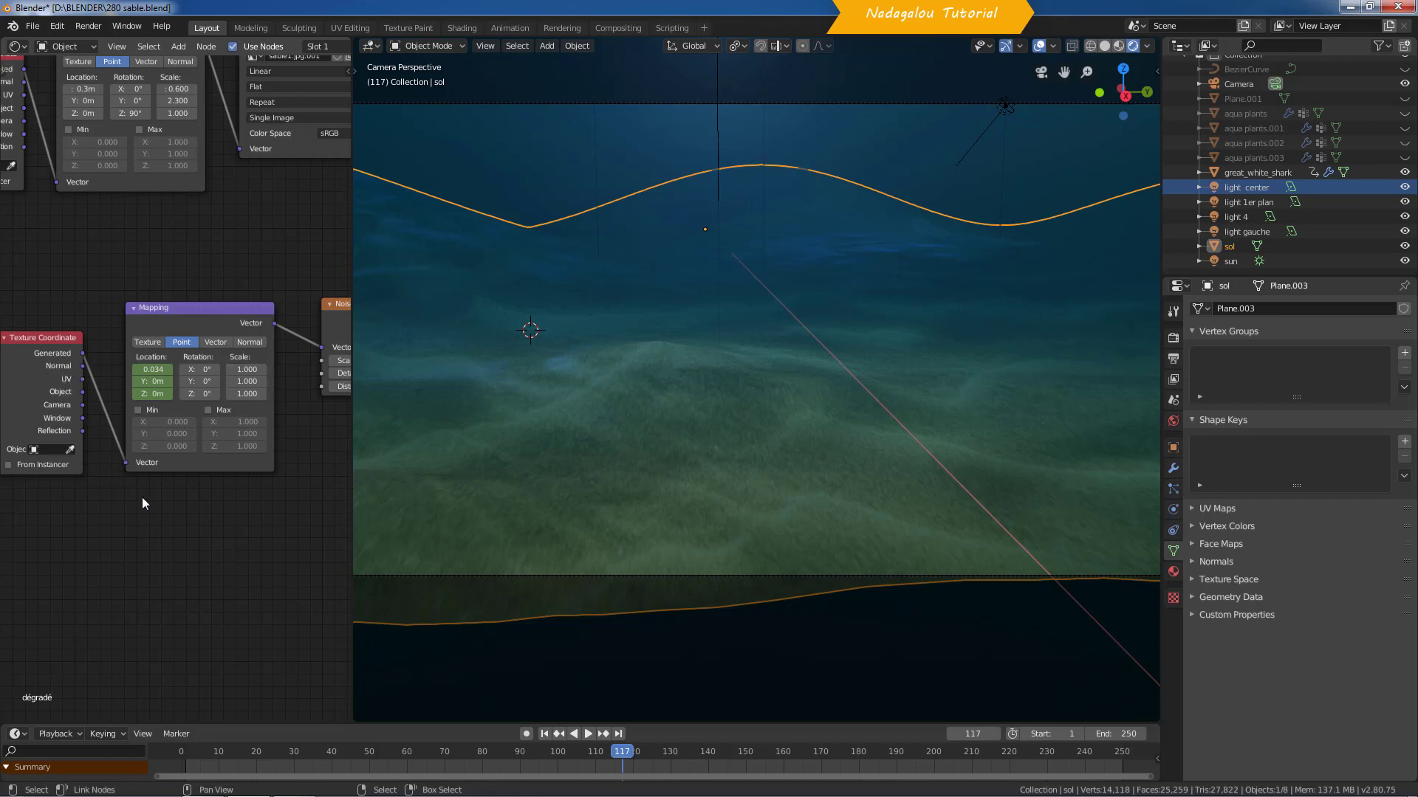
middle_drag(142, 497, 343, 551)
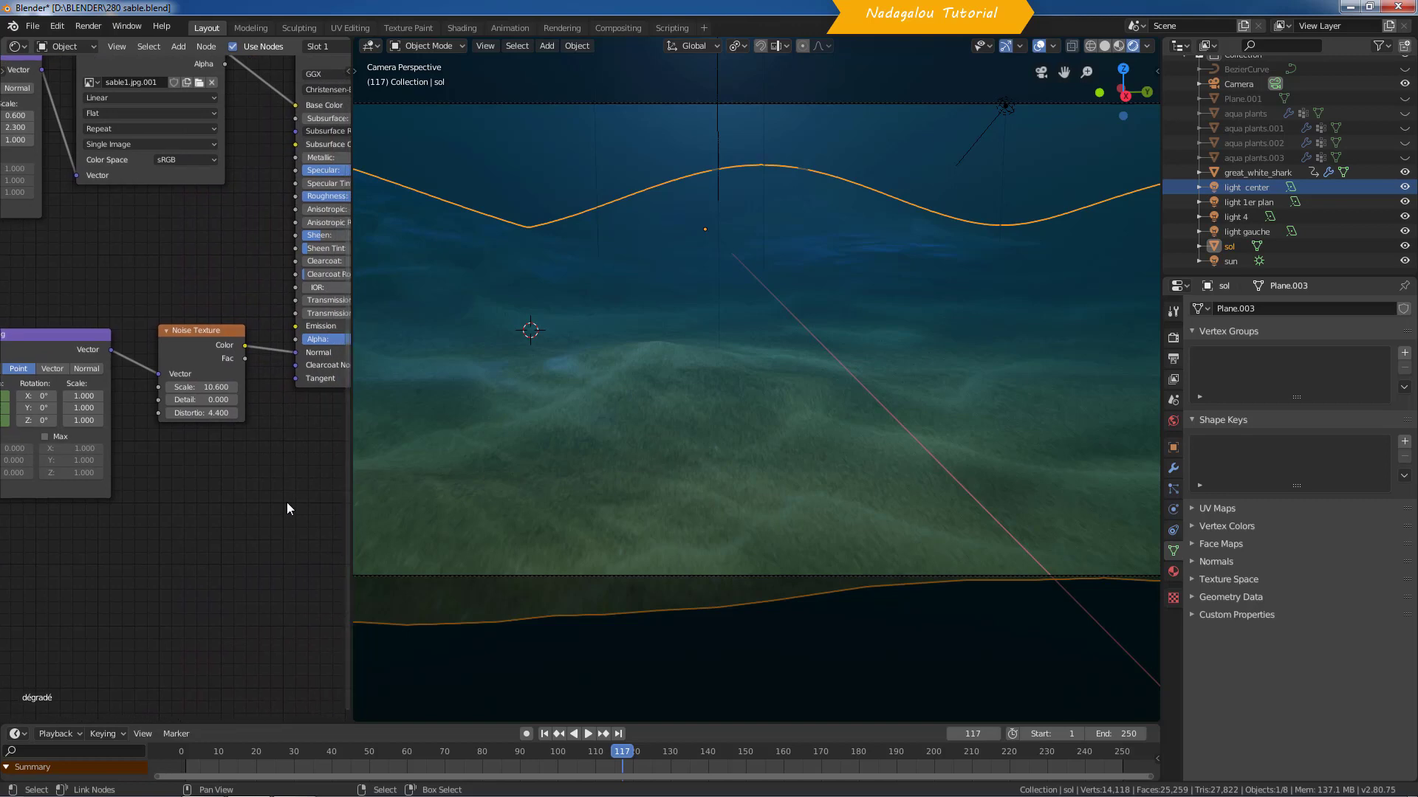
middle_drag(287, 504, 264, 539)
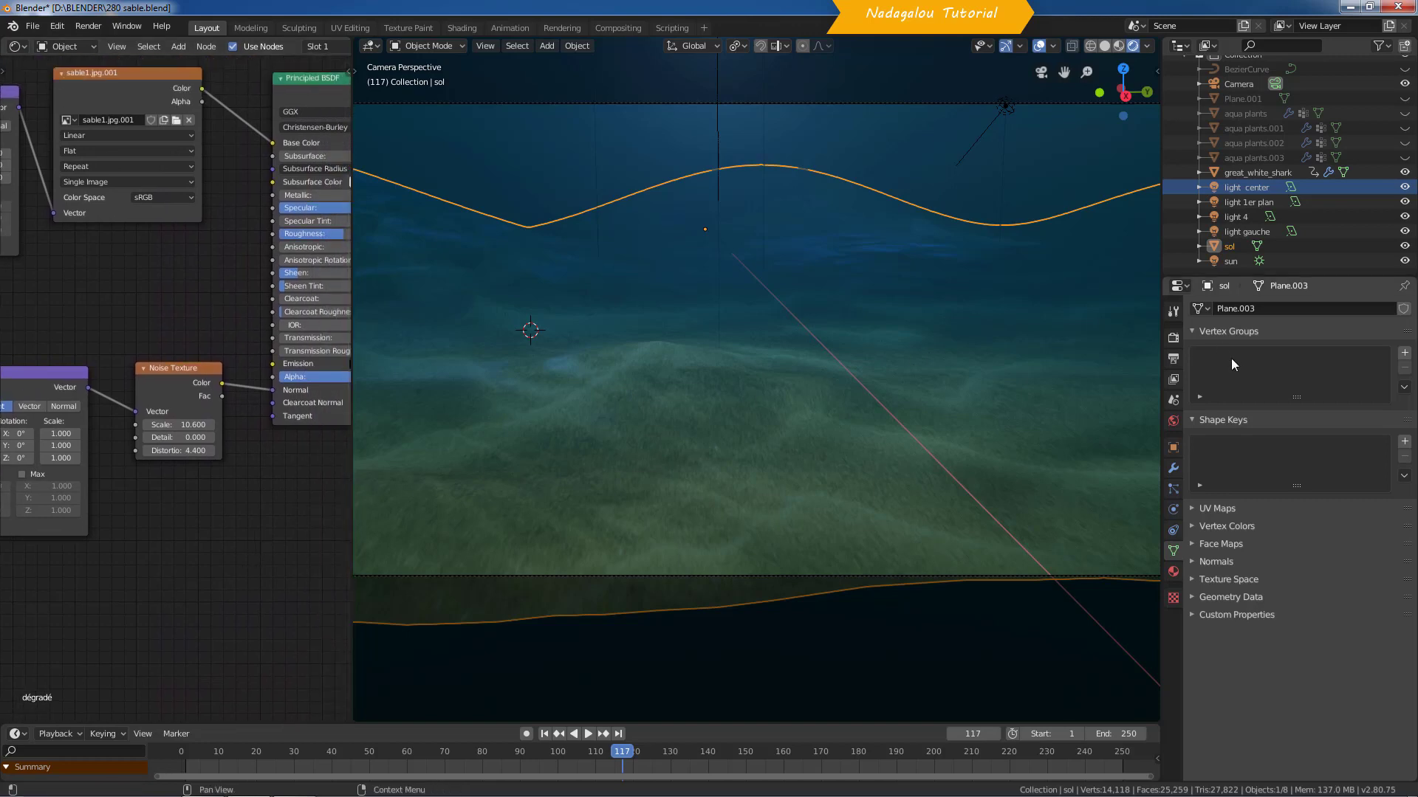
Step: Toggle Volumetric Lighting off and on repeatedly in the Eevee render settings to compare its effect, leaving it enabled
click(1172, 338)
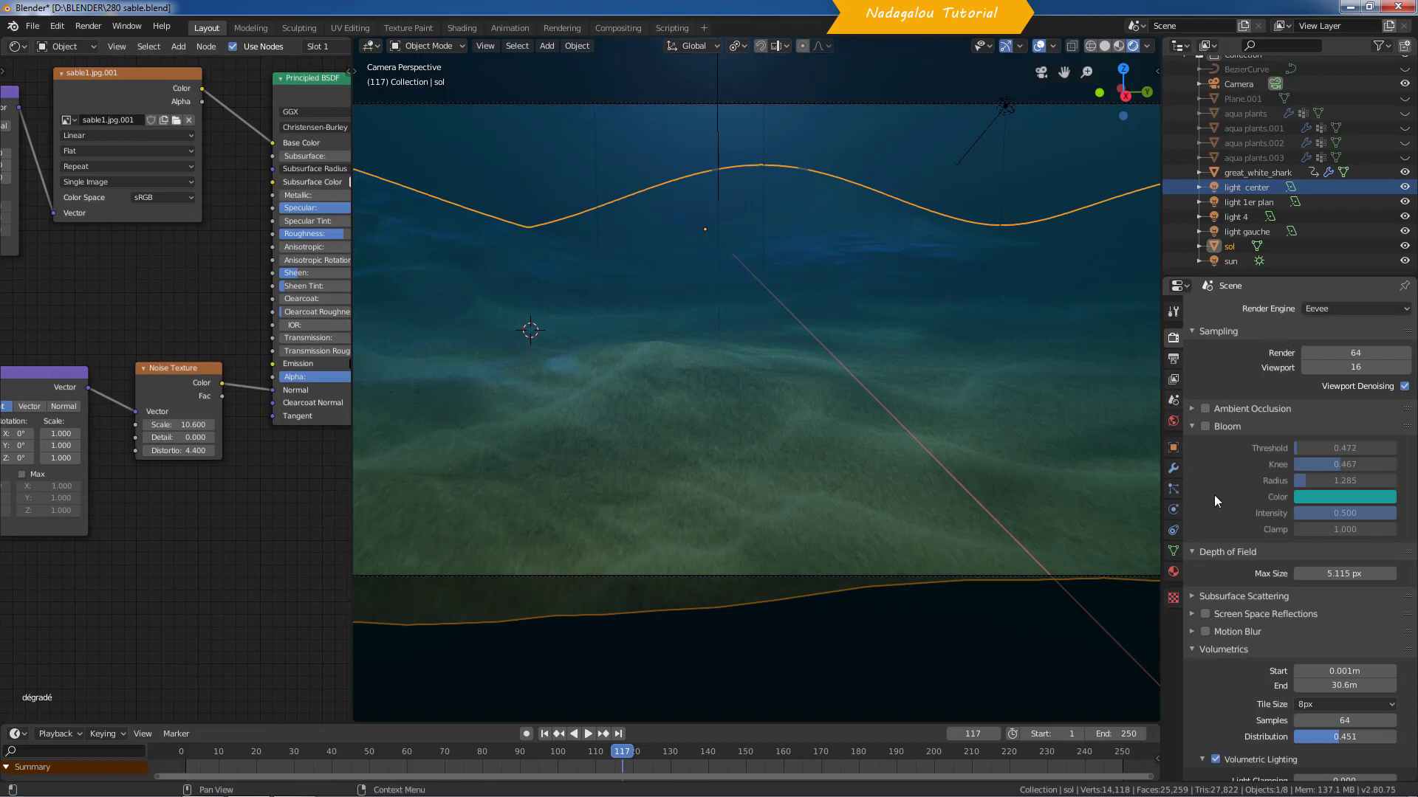
scroll(1214, 494, down, 8)
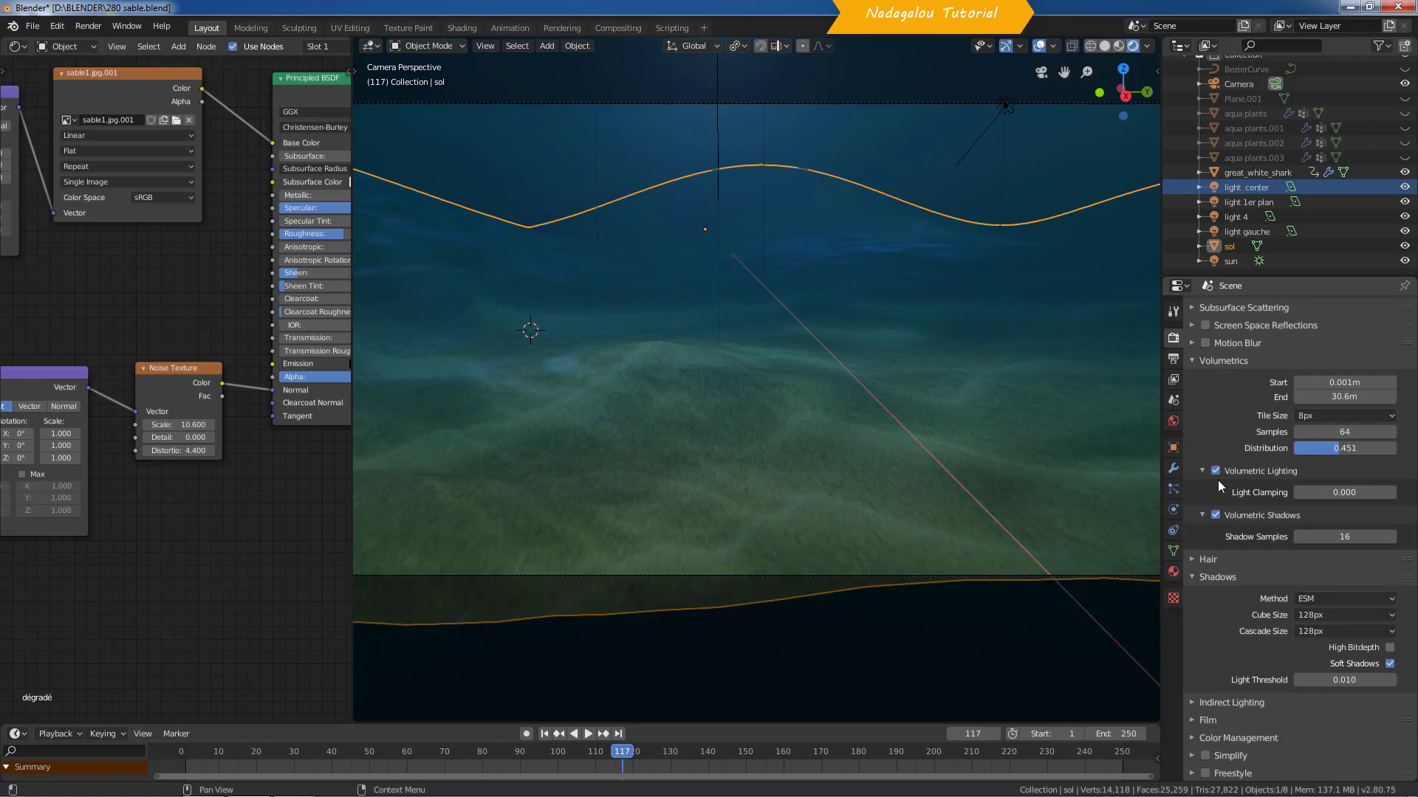
click(1216, 470)
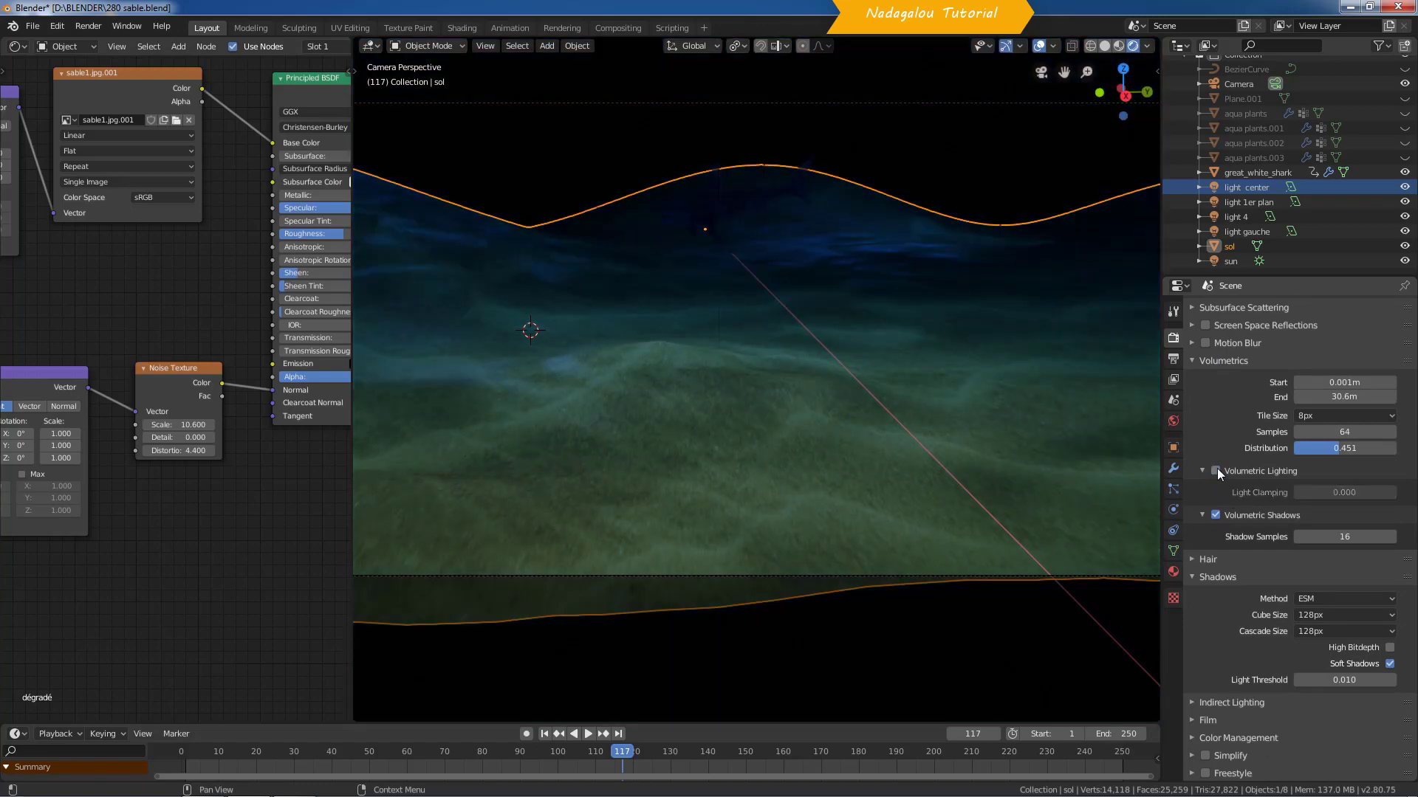
click(1216, 470)
click(1216, 470)
click(1216, 471)
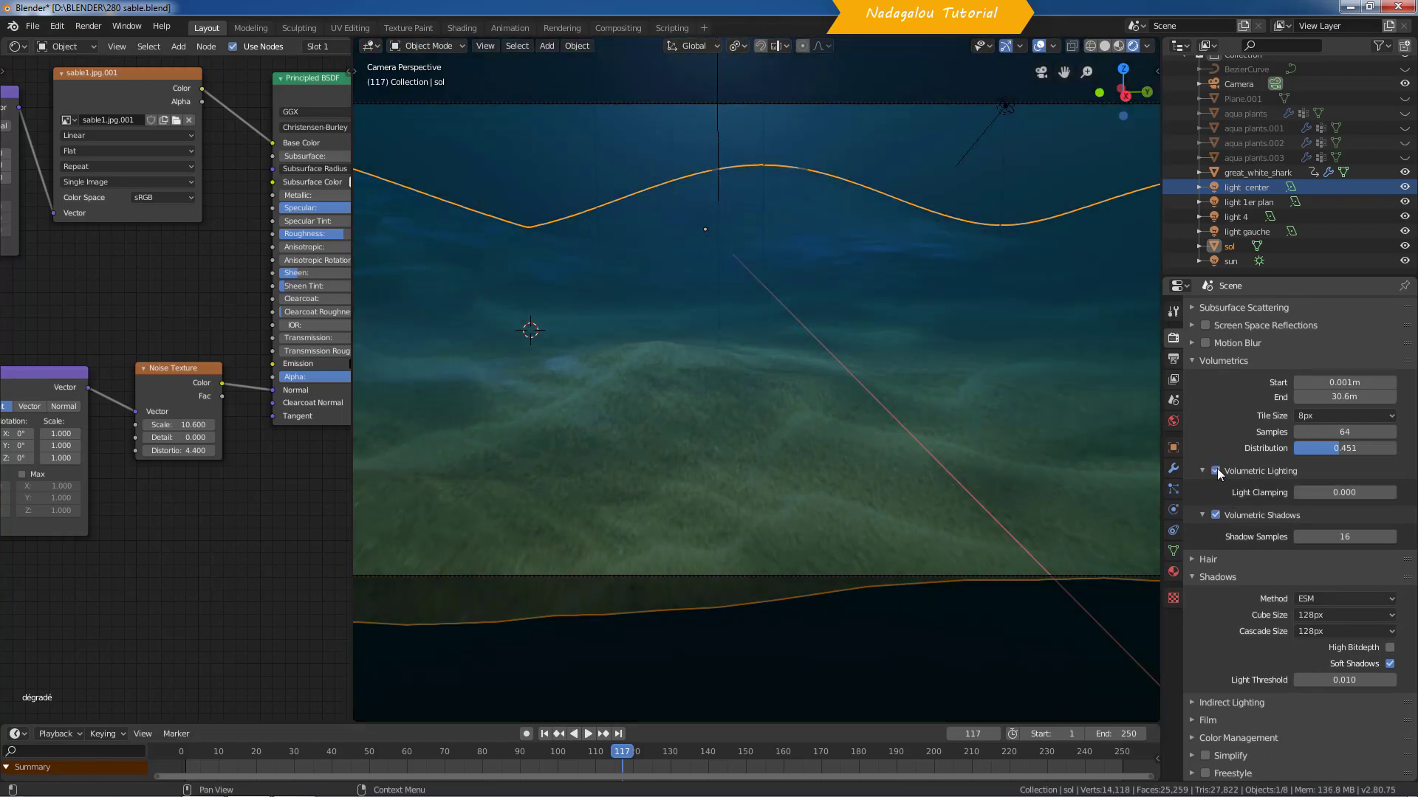
click(1216, 470)
click(1216, 471)
click(1216, 470)
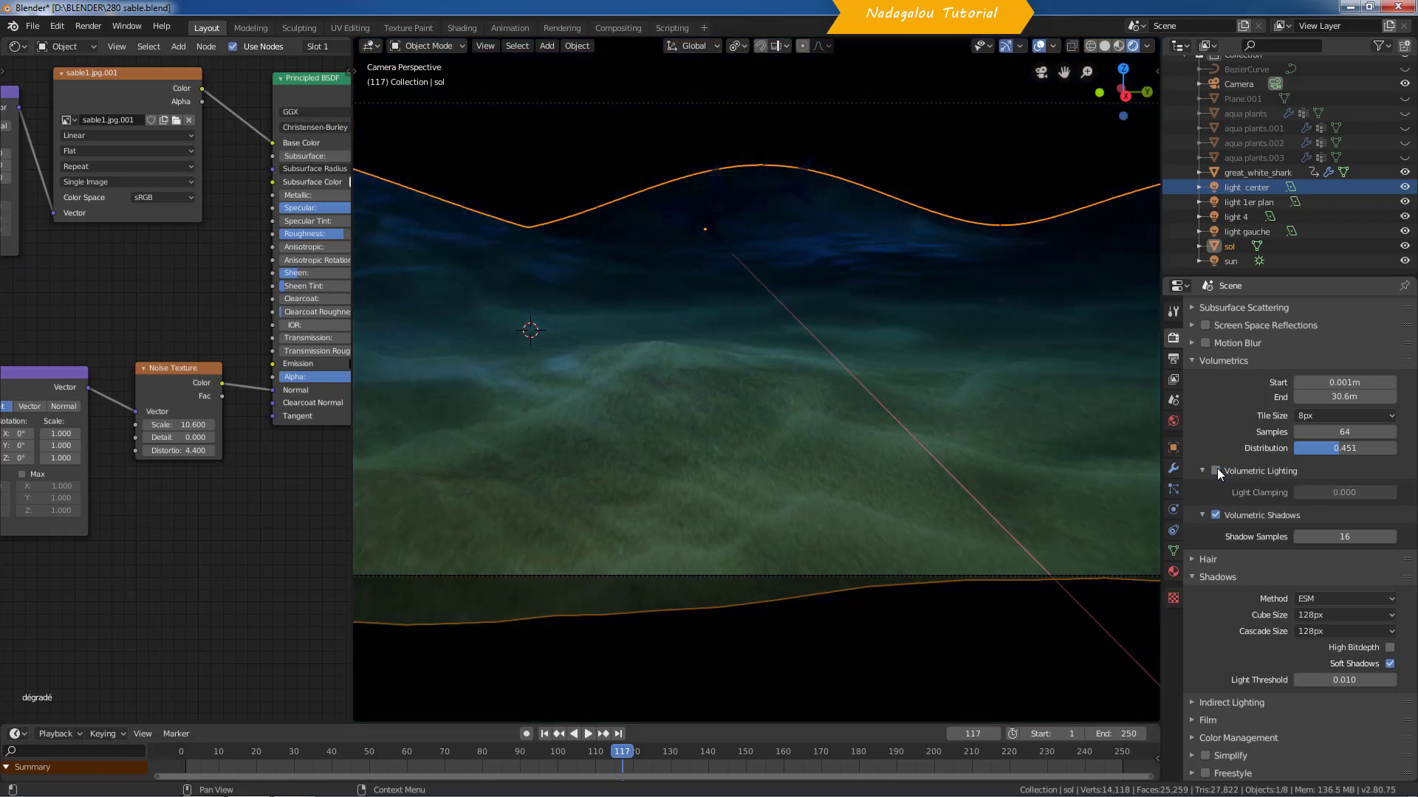
click(1216, 470)
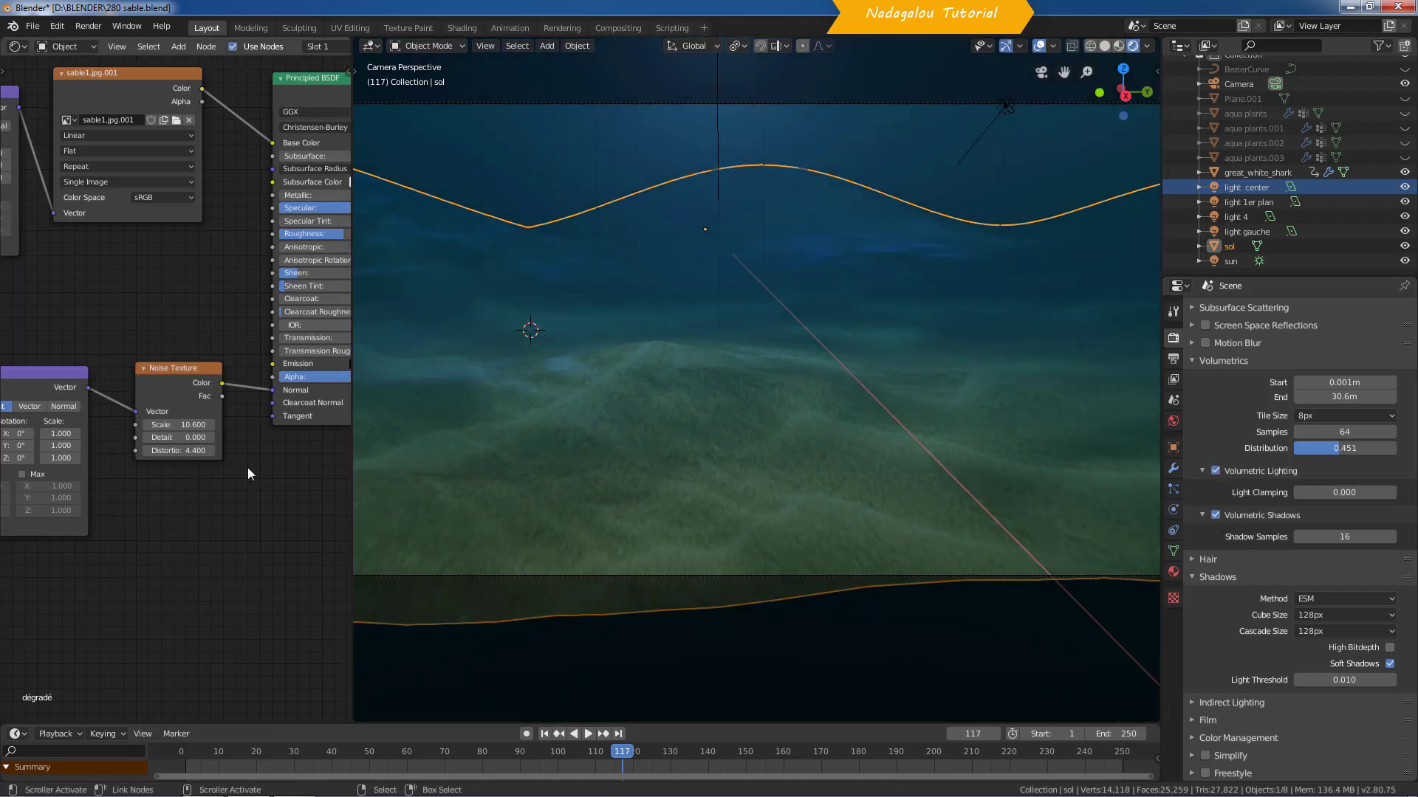
Step: Switch the shader editor to the World shader and show its Volume Absorption, Volume Scatter and Add Shader nodes
click(54, 46)
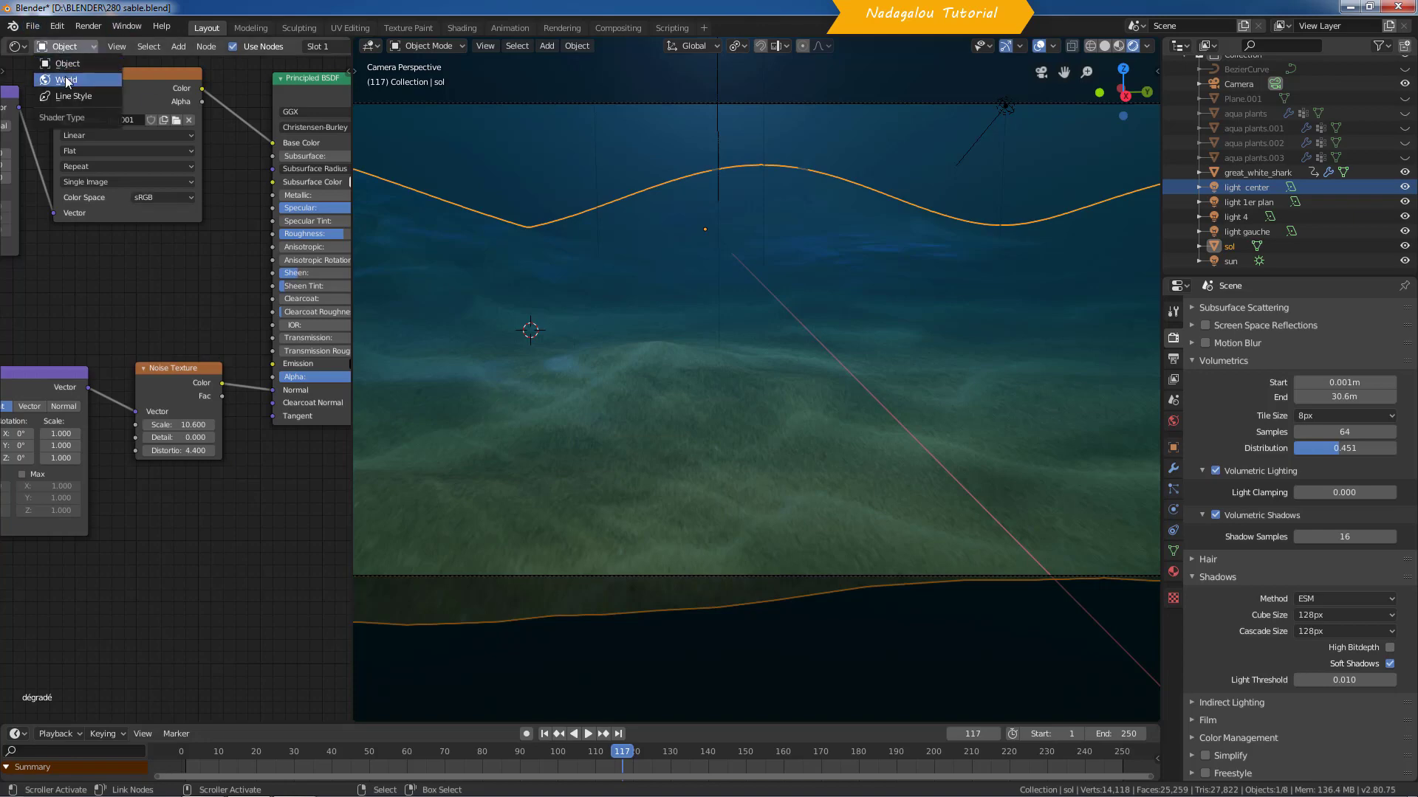
click(65, 78)
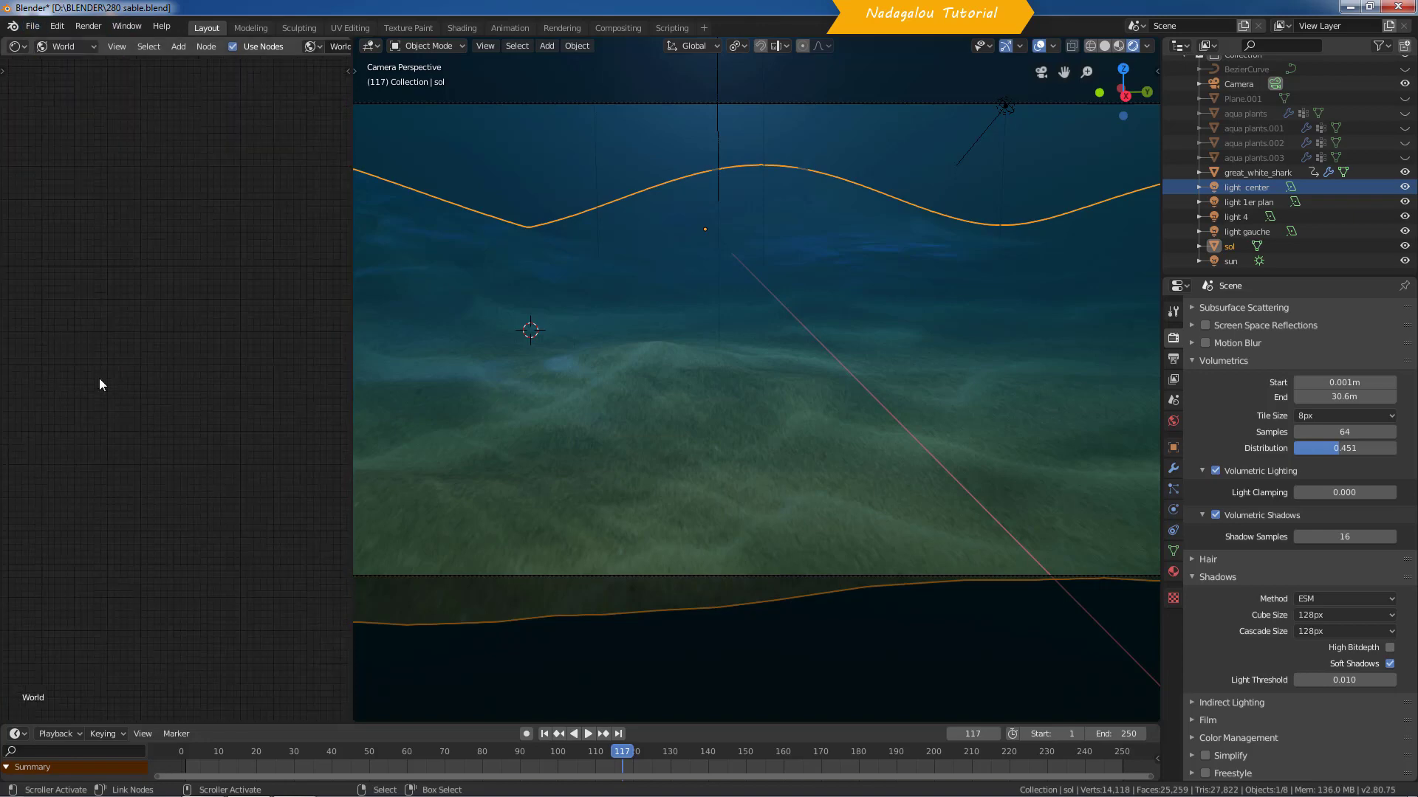
scroll(109, 370, down, 3)
middle_drag(113, 364, 295, 342)
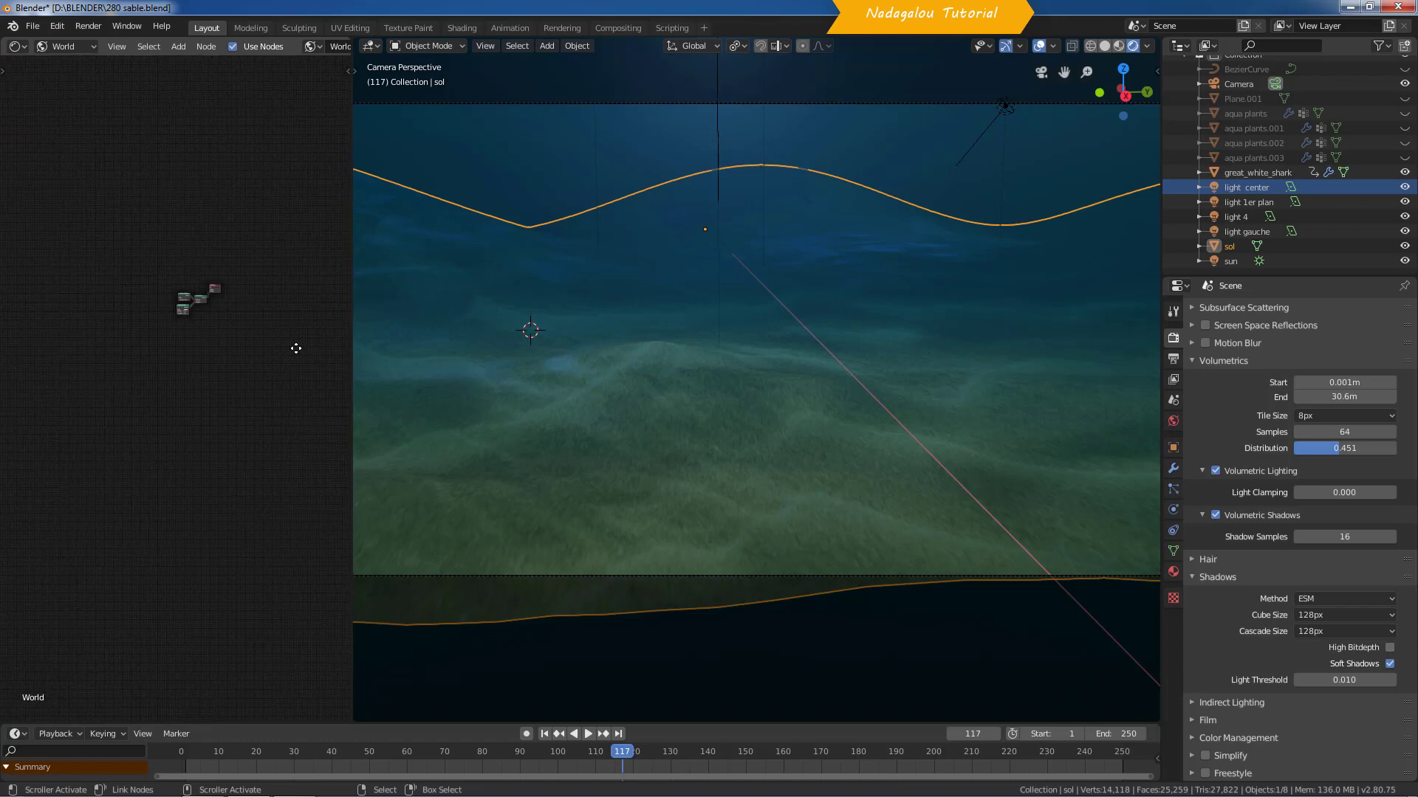
scroll(223, 337, up, 5)
scroll(223, 335, up, 1)
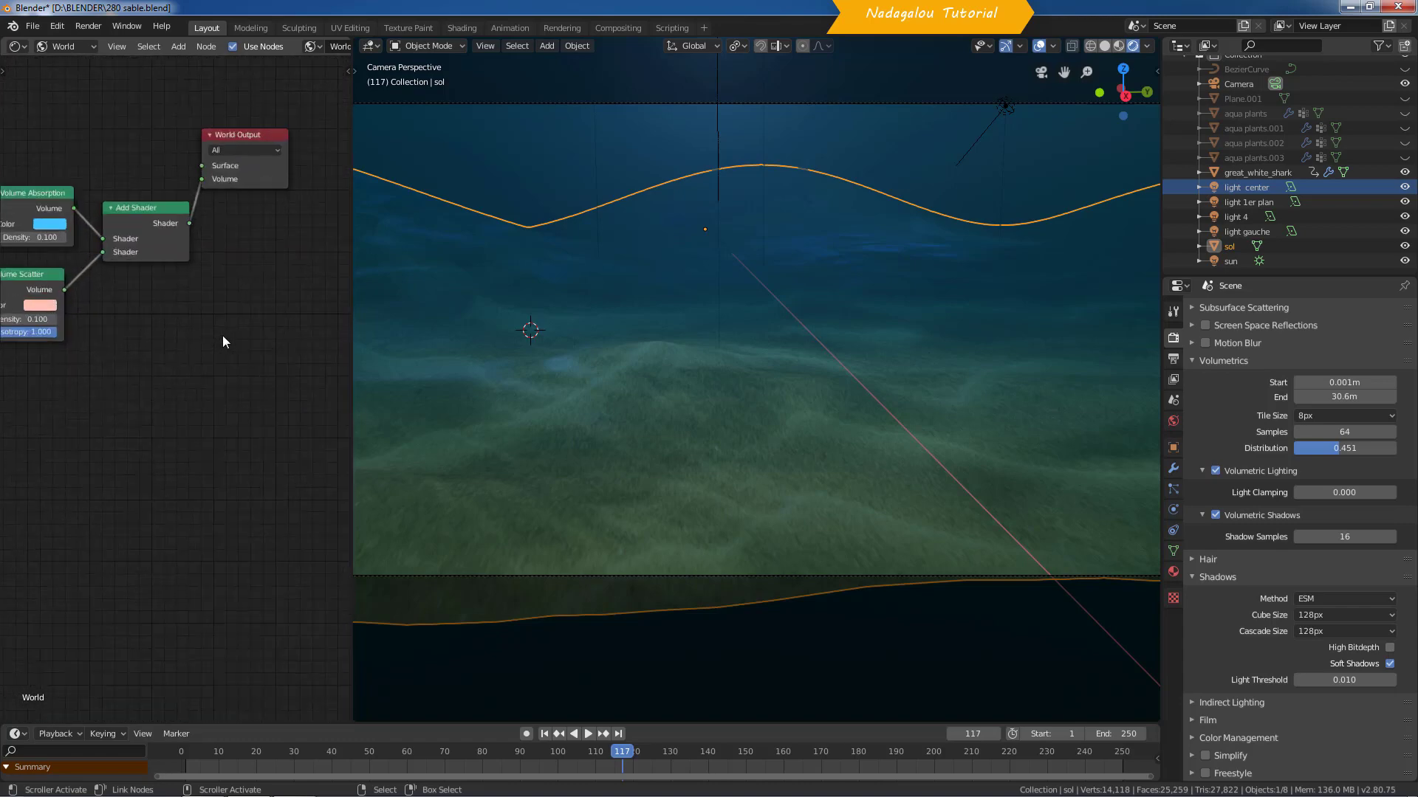
scroll(202, 340, up, 2)
middle_drag(189, 307, 233, 384)
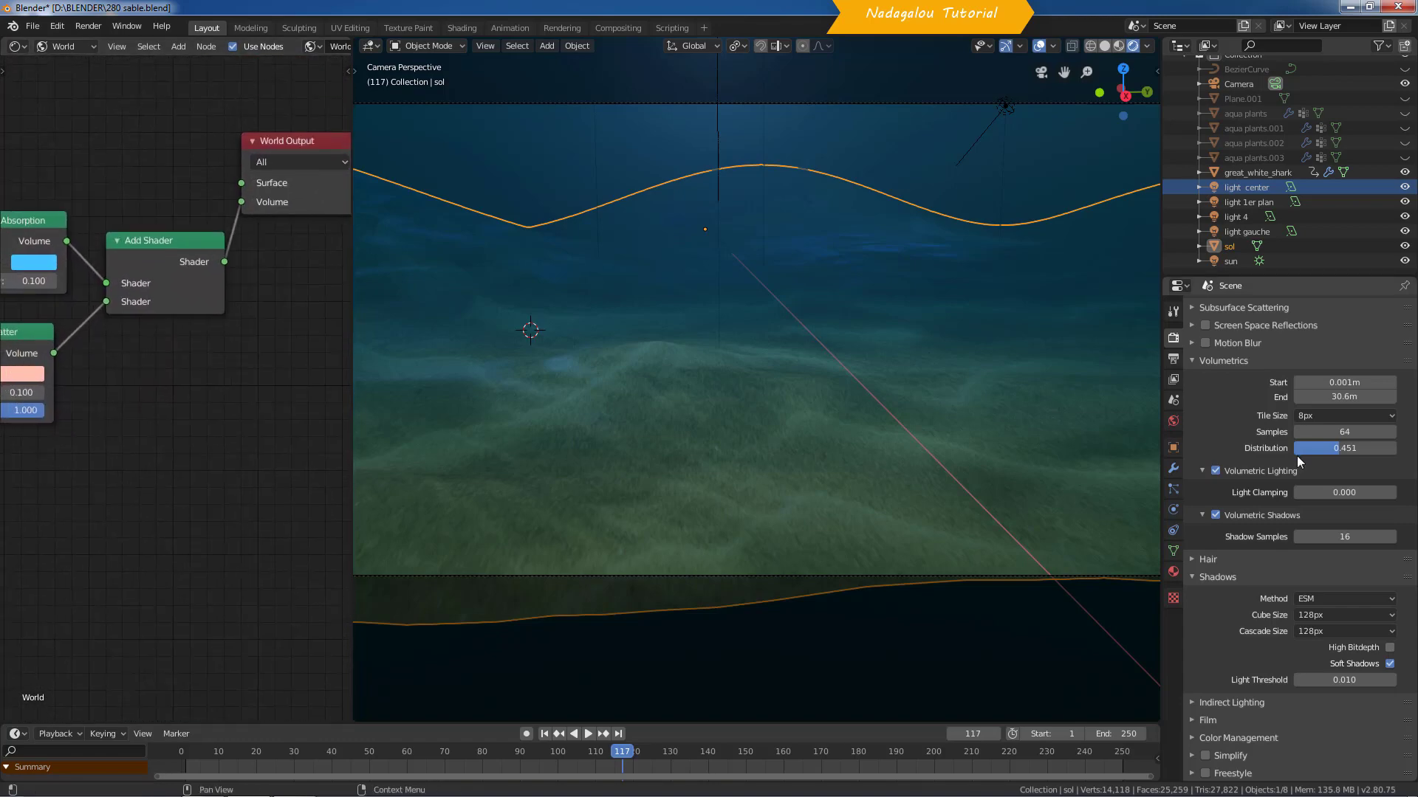
Step: Display the World properties beside the World Output node connections and deselect the seabed
click(1173, 420)
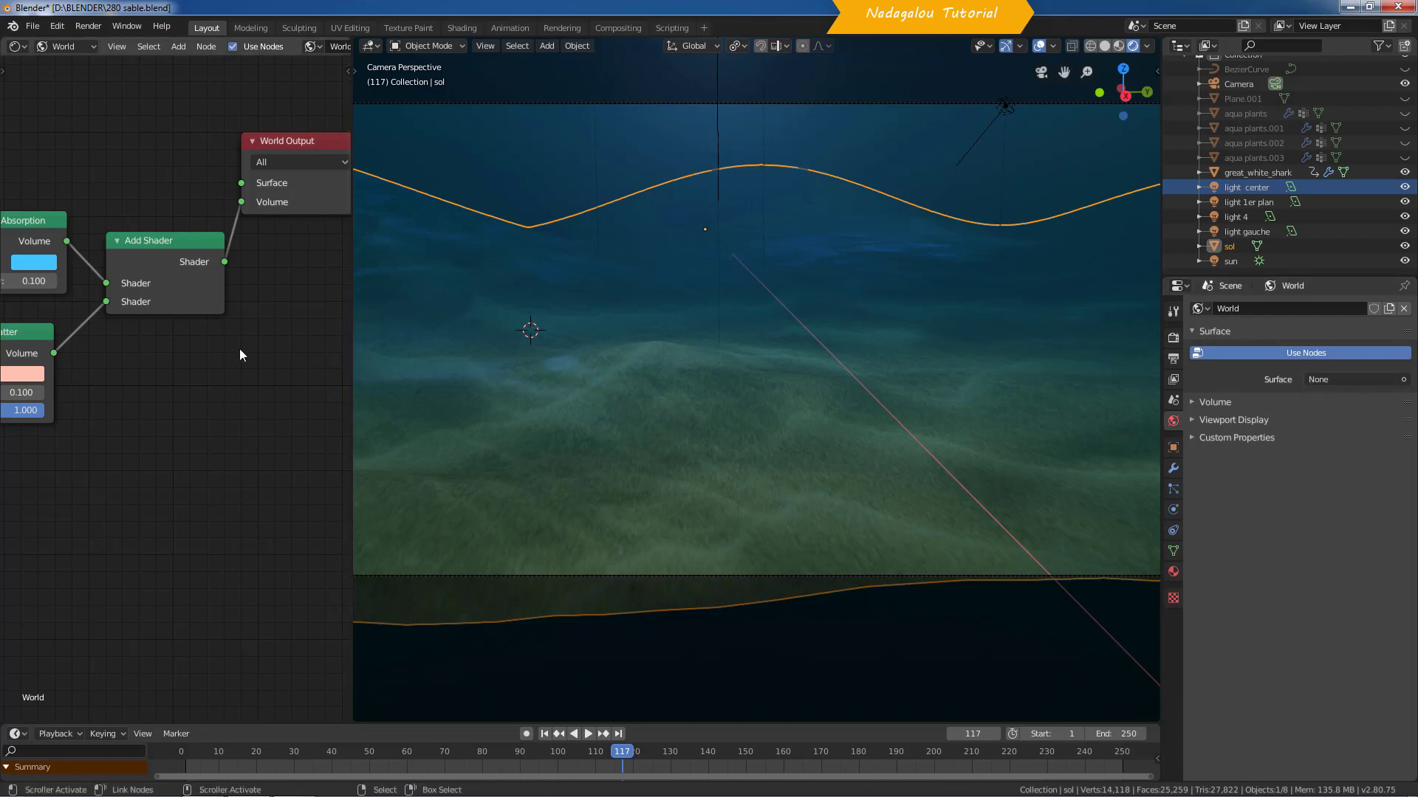
middle_drag(243, 337, 274, 375)
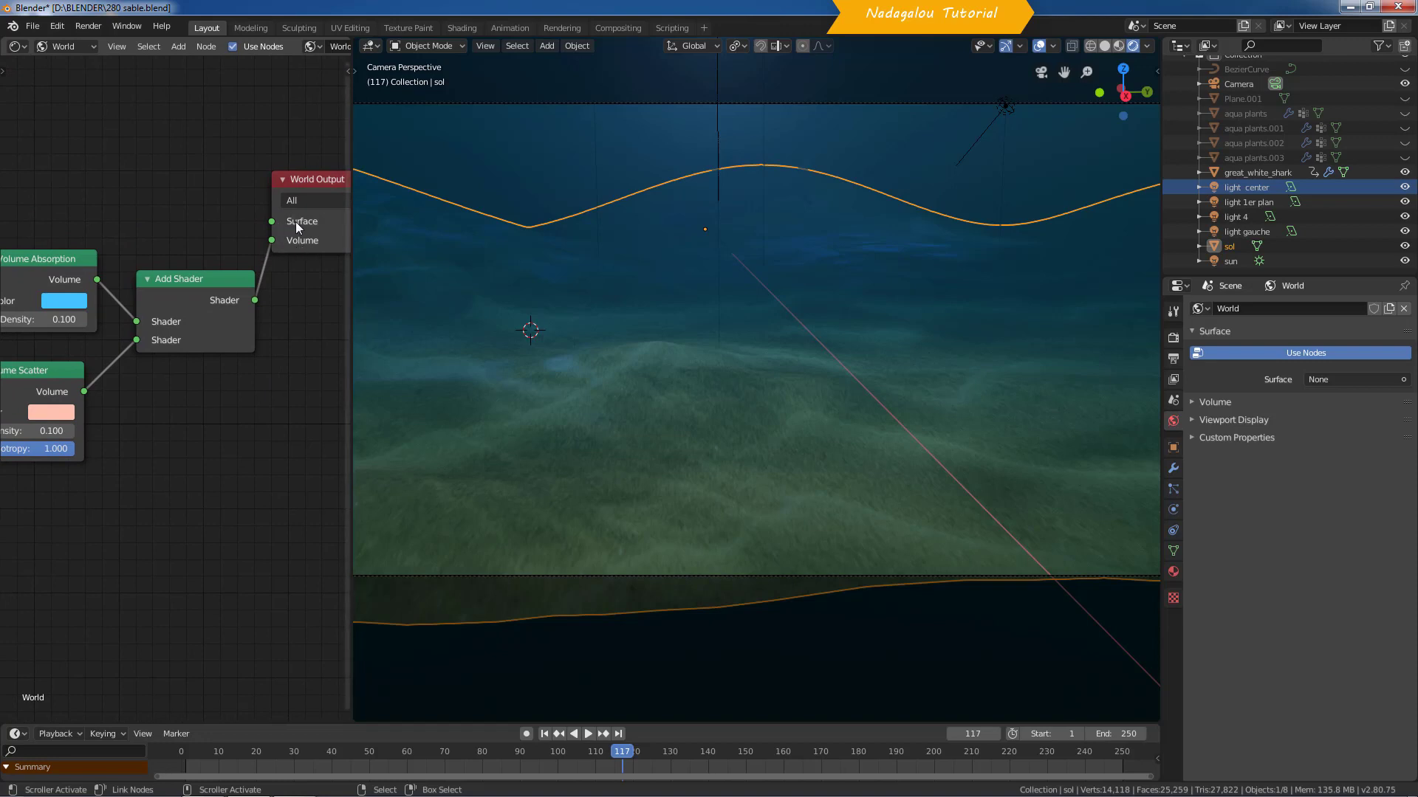
middle_drag(138, 494, 150, 496)
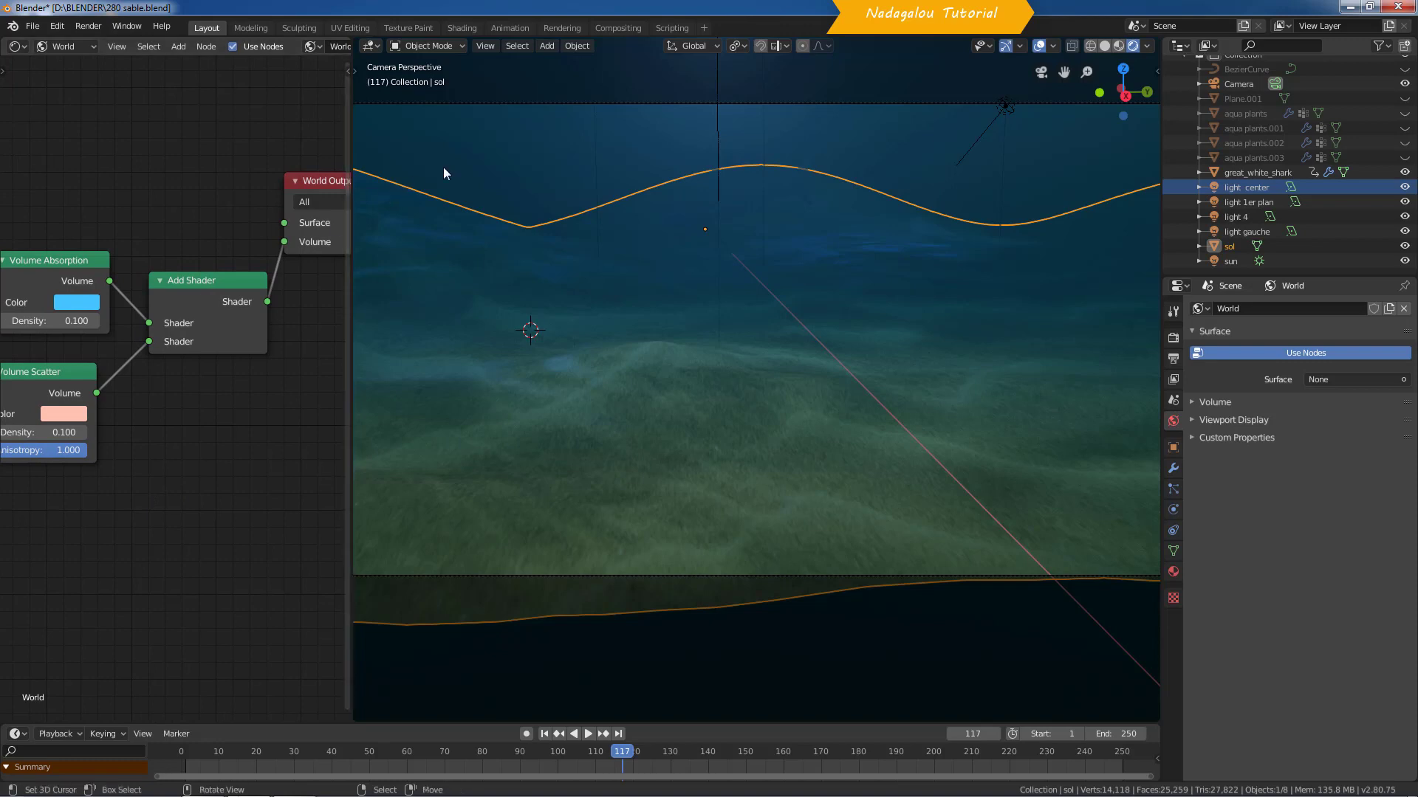
click(467, 151)
Step: Try adjusting the color of the World shader's Volume Absorption node
middle_drag(148, 482, 184, 507)
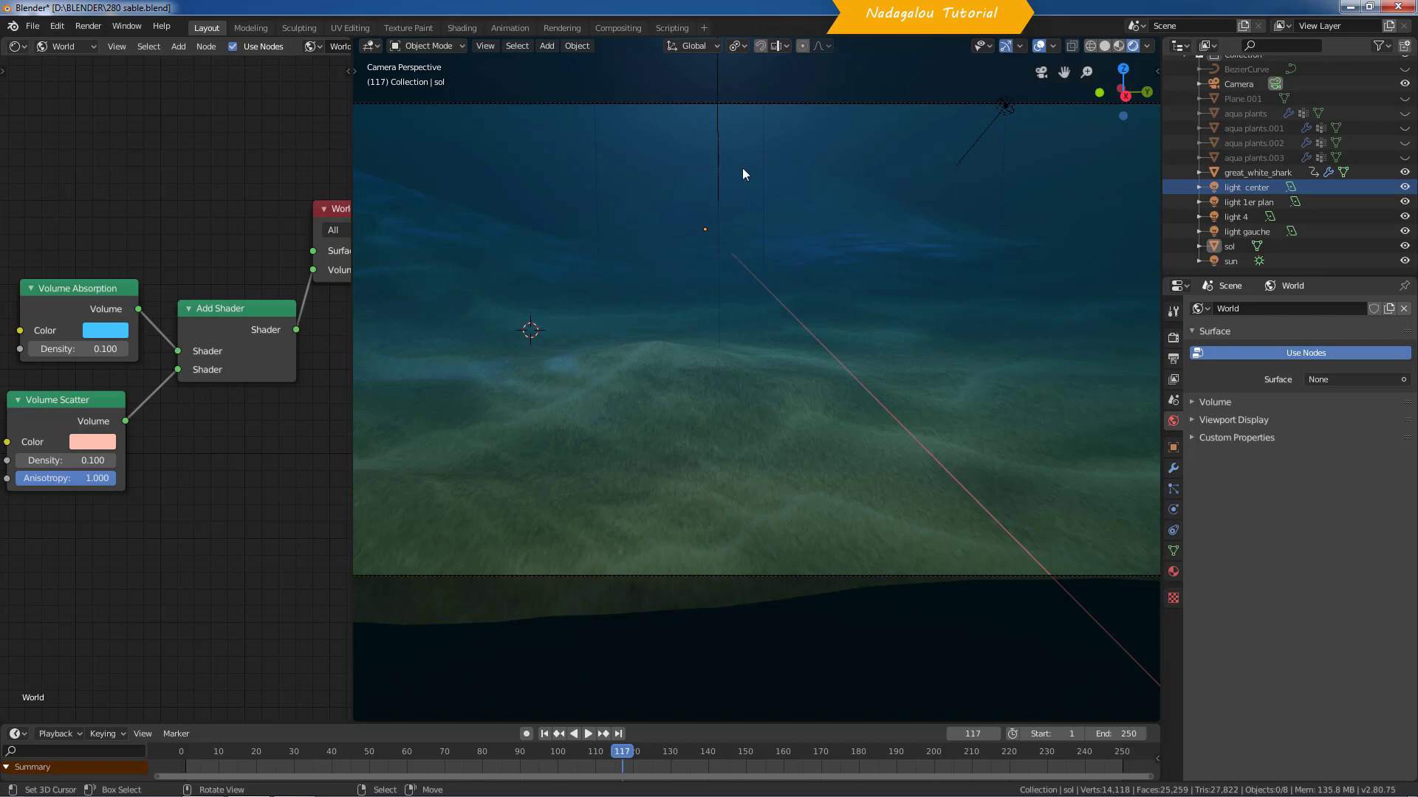
click(90, 333)
mouse_move(168, 111)
mouse_down()
mouse_move(122, 125)
mouse_move(167, 141)
mouse_move(184, 166)
mouse_move(133, 174)
mouse_move(169, 160)
mouse_move(161, 181)
mouse_move(148, 122)
mouse_move(121, 137)
mouse_move(162, 168)
mouse_move(118, 159)
mouse_move(173, 137)
mouse_move(133, 144)
mouse_move(164, 133)
mouse_move(169, 104)
mouse_up()
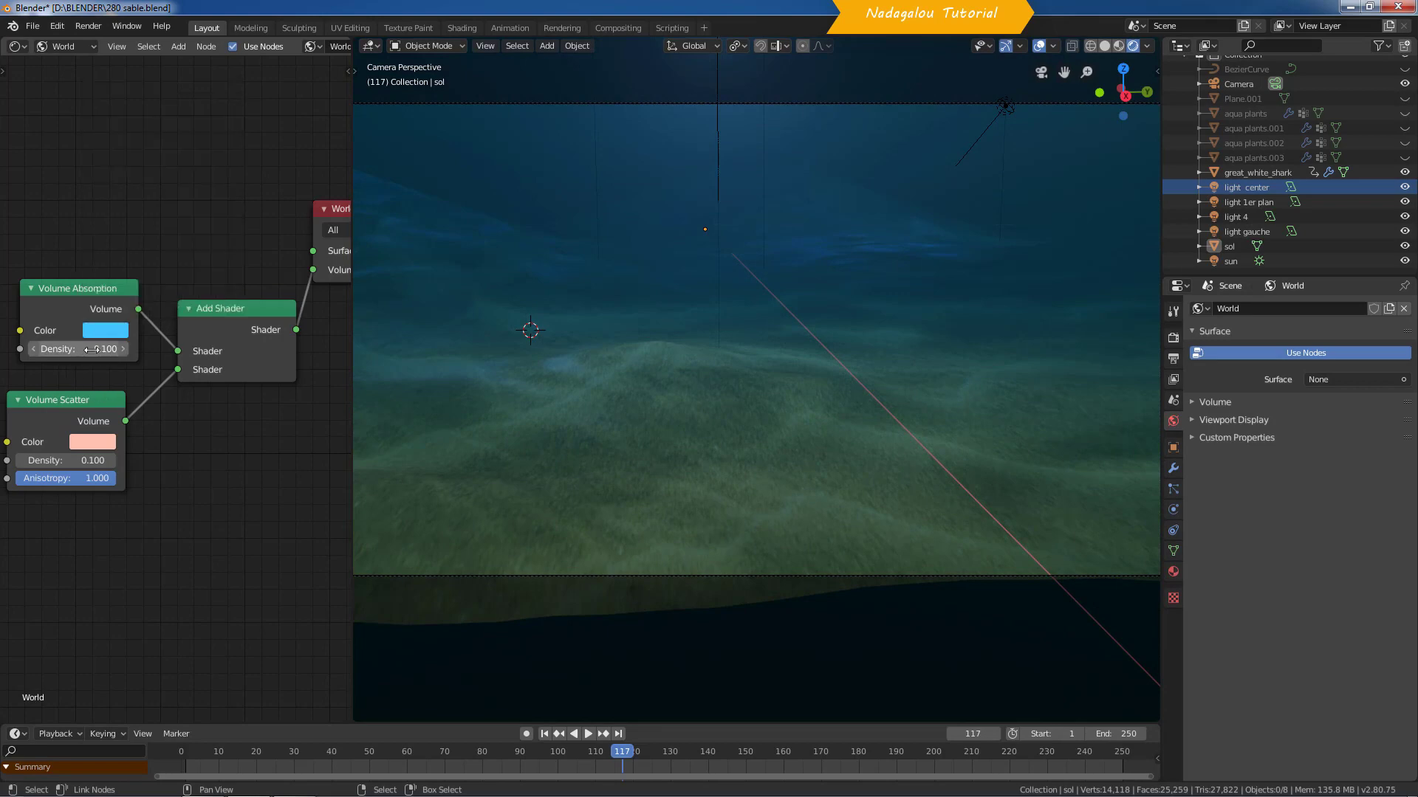
Step: Try adjusting the World shader's Volume Scatter color and set that node's density to 0.200
mouse_move(92, 350)
mouse_down()
mouse_move(70, 349)
mouse_move(111, 349)
mouse_move(91, 350)
mouse_up()
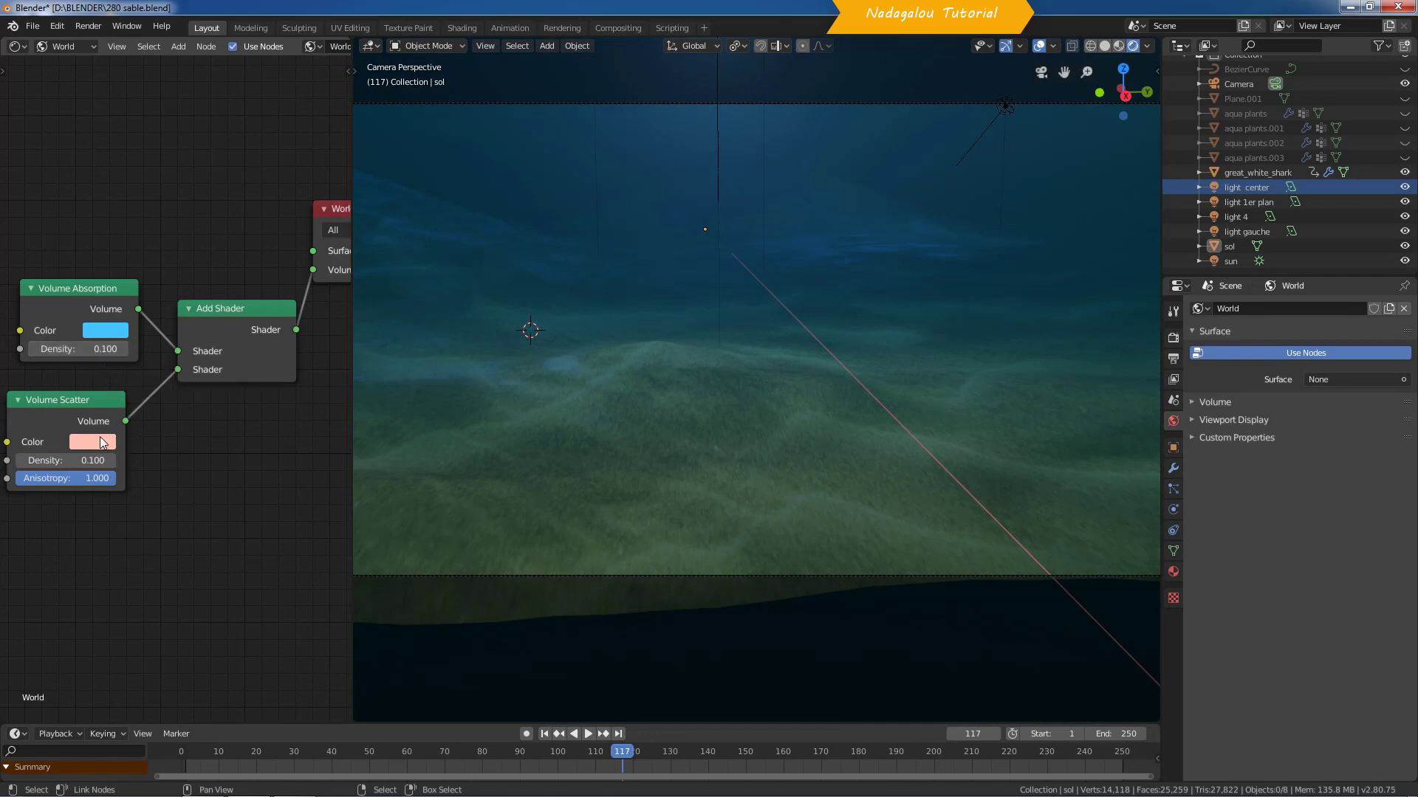
click(101, 443)
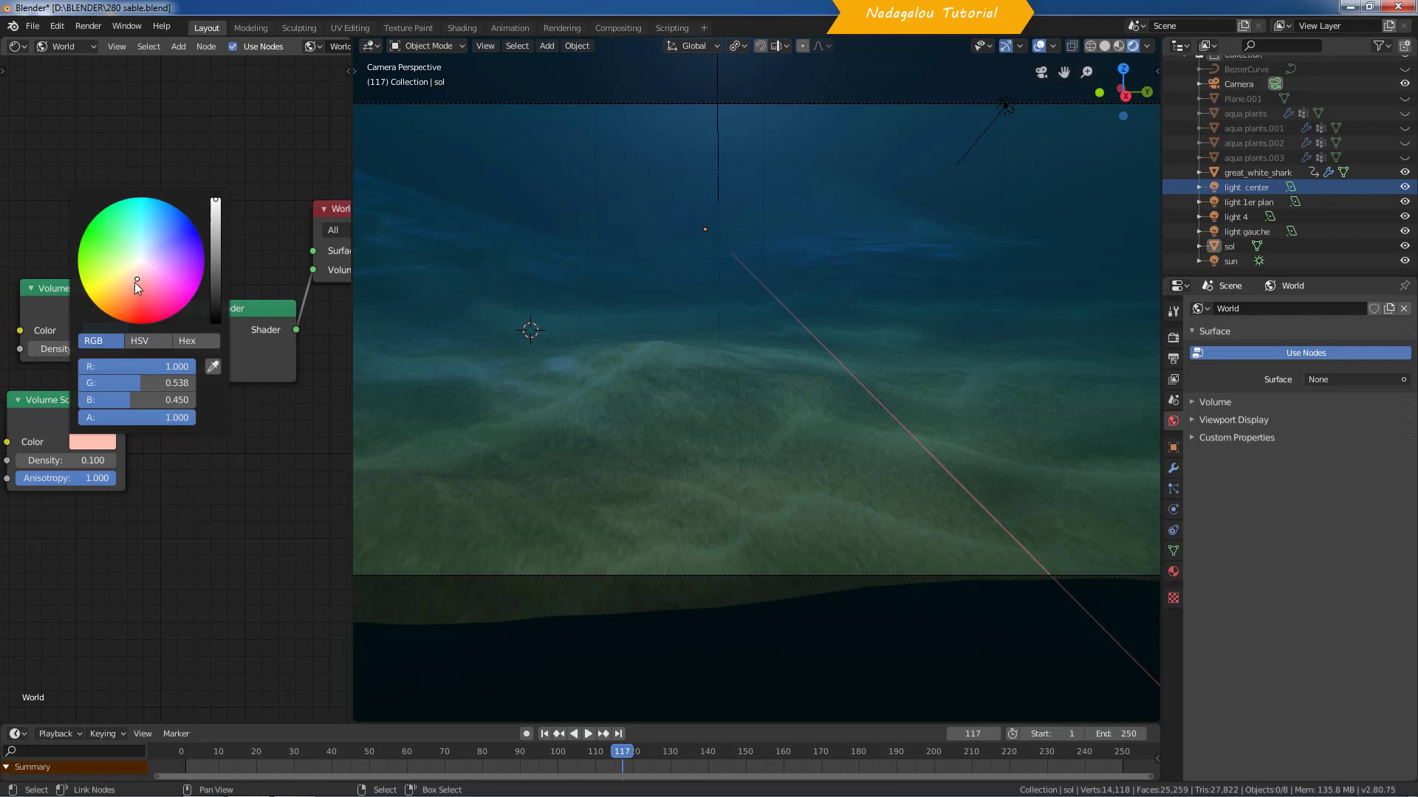
mouse_move(136, 281)
mouse_down()
mouse_move(175, 233)
mouse_move(167, 215)
mouse_move(165, 320)
mouse_move(163, 283)
mouse_move(121, 294)
mouse_move(137, 279)
mouse_up()
mouse_move(102, 482)
mouse_down()
mouse_move(61, 482)
mouse_move(105, 482)
mouse_move(84, 484)
mouse_move(113, 461)
mouse_move(80, 461)
mouse_move(93, 462)
mouse_up()
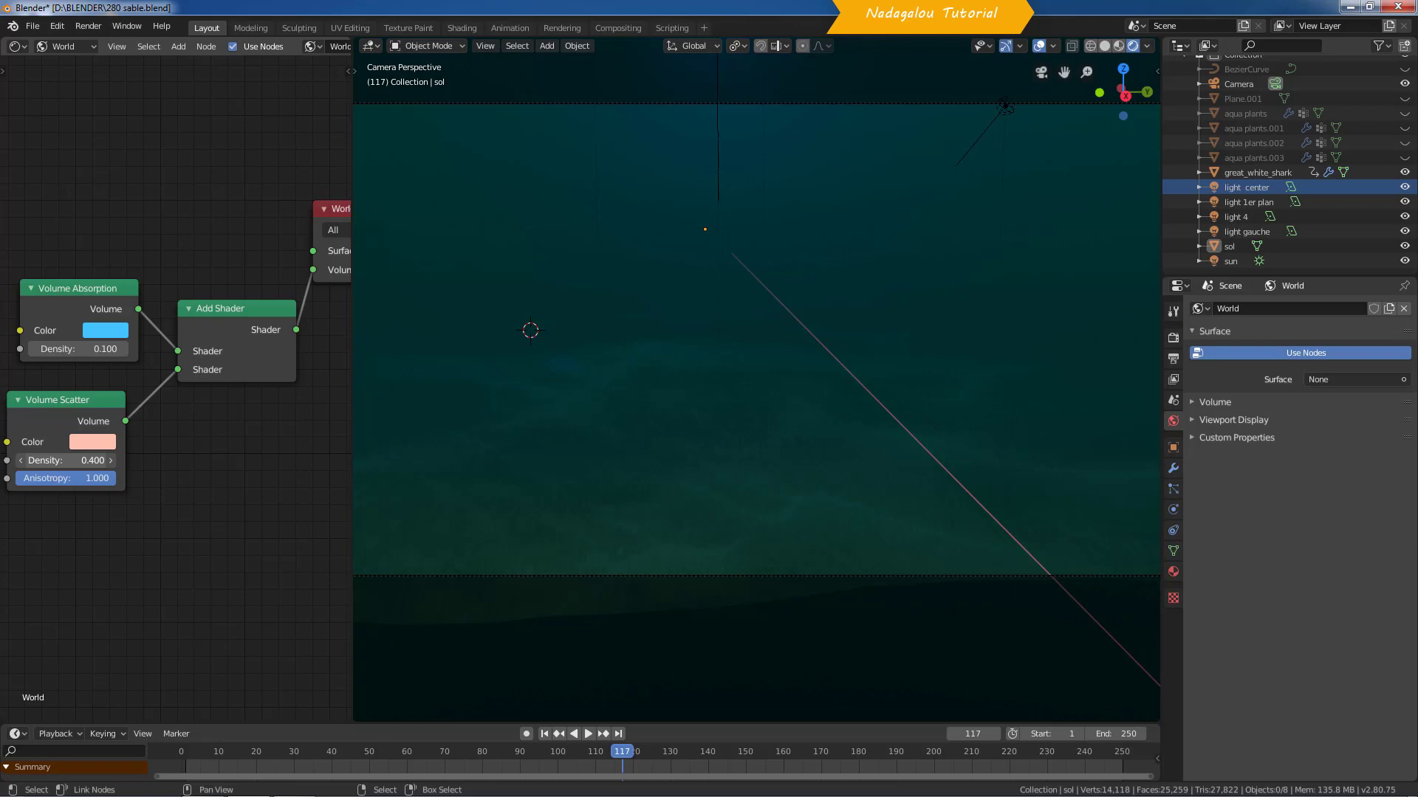
drag(93, 462, 88, 461)
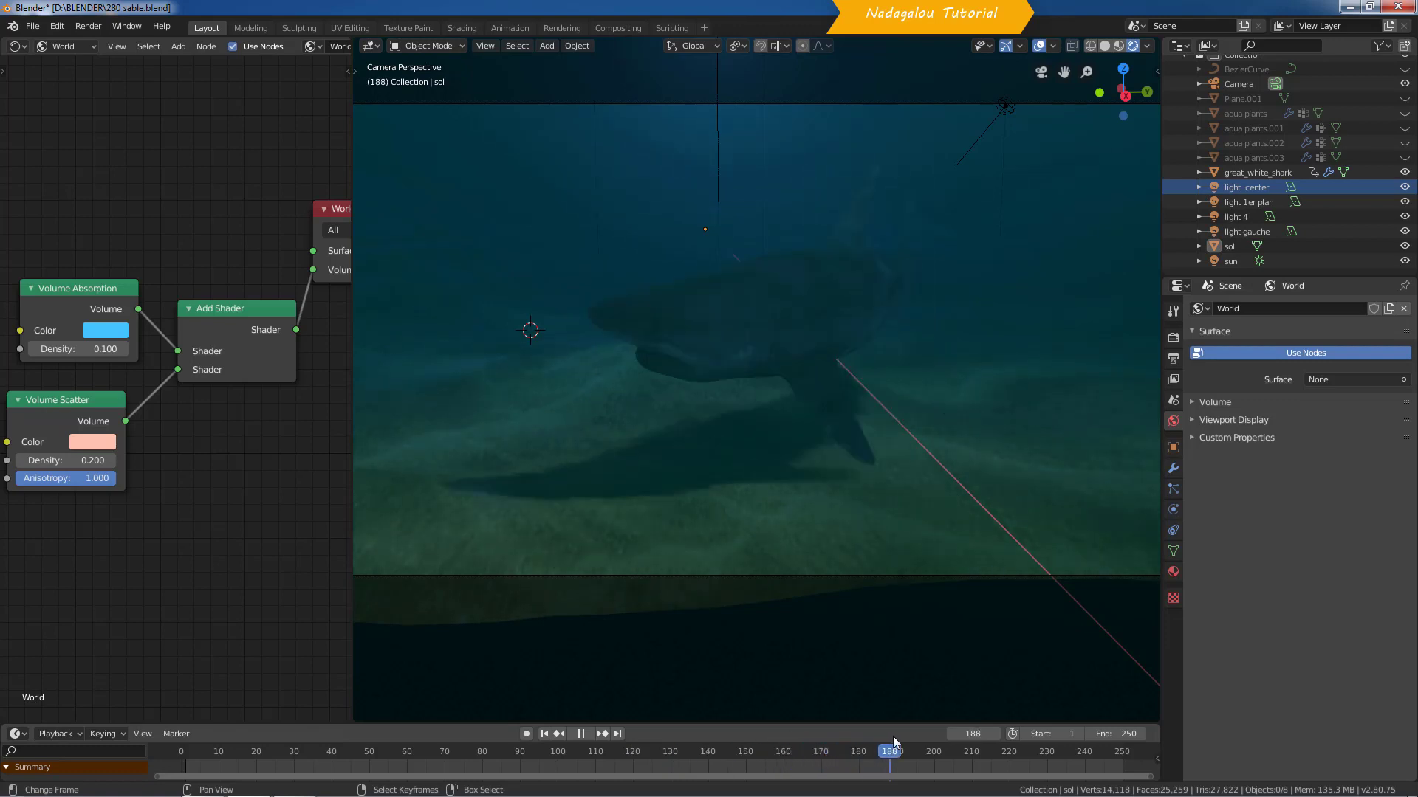
Step: Scrub the animation between about frames 160 and 188 to examine the shark in the denser water, and stop playback
mouse_move(830, 738)
mouse_down()
mouse_move(671, 733)
mouse_move(810, 730)
mouse_up()
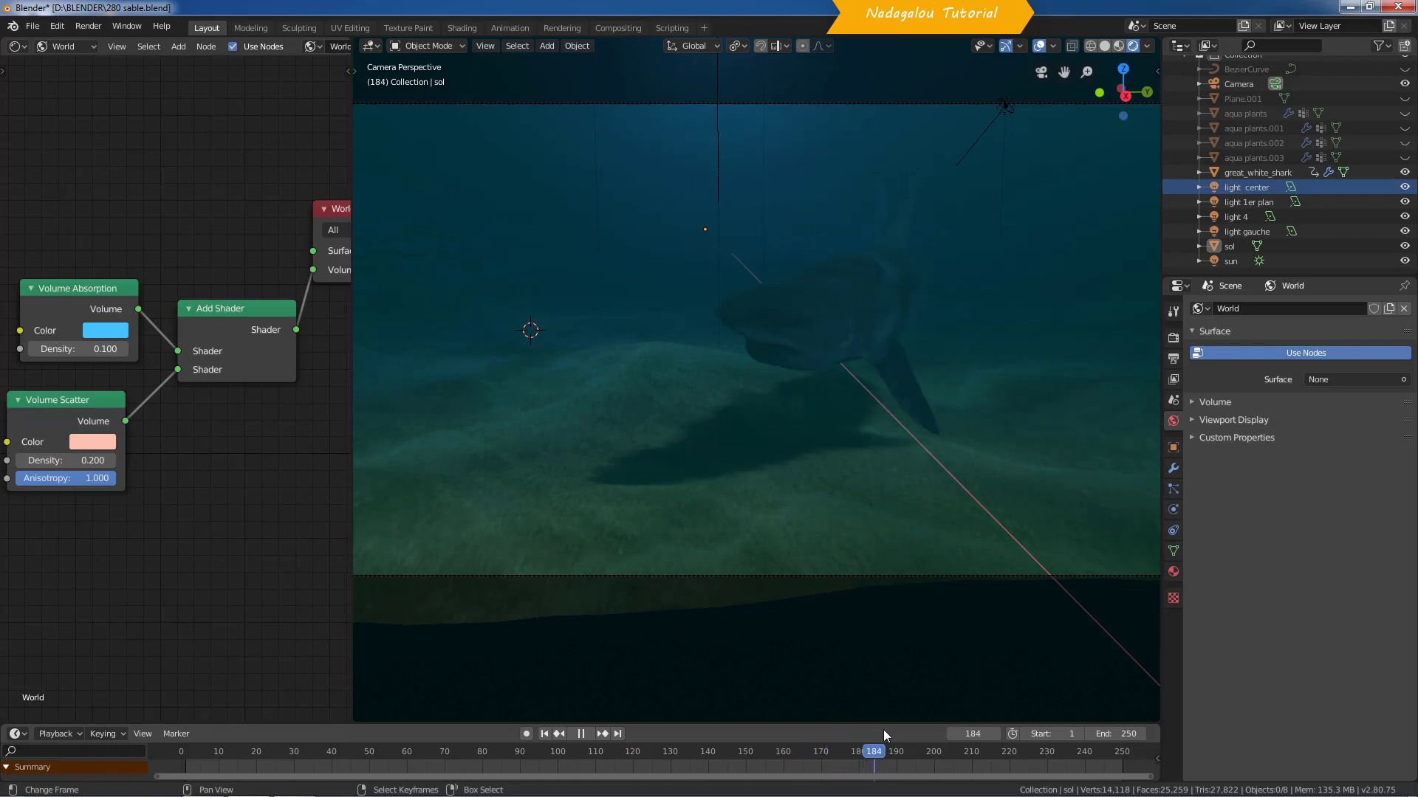
drag(900, 733, 785, 730)
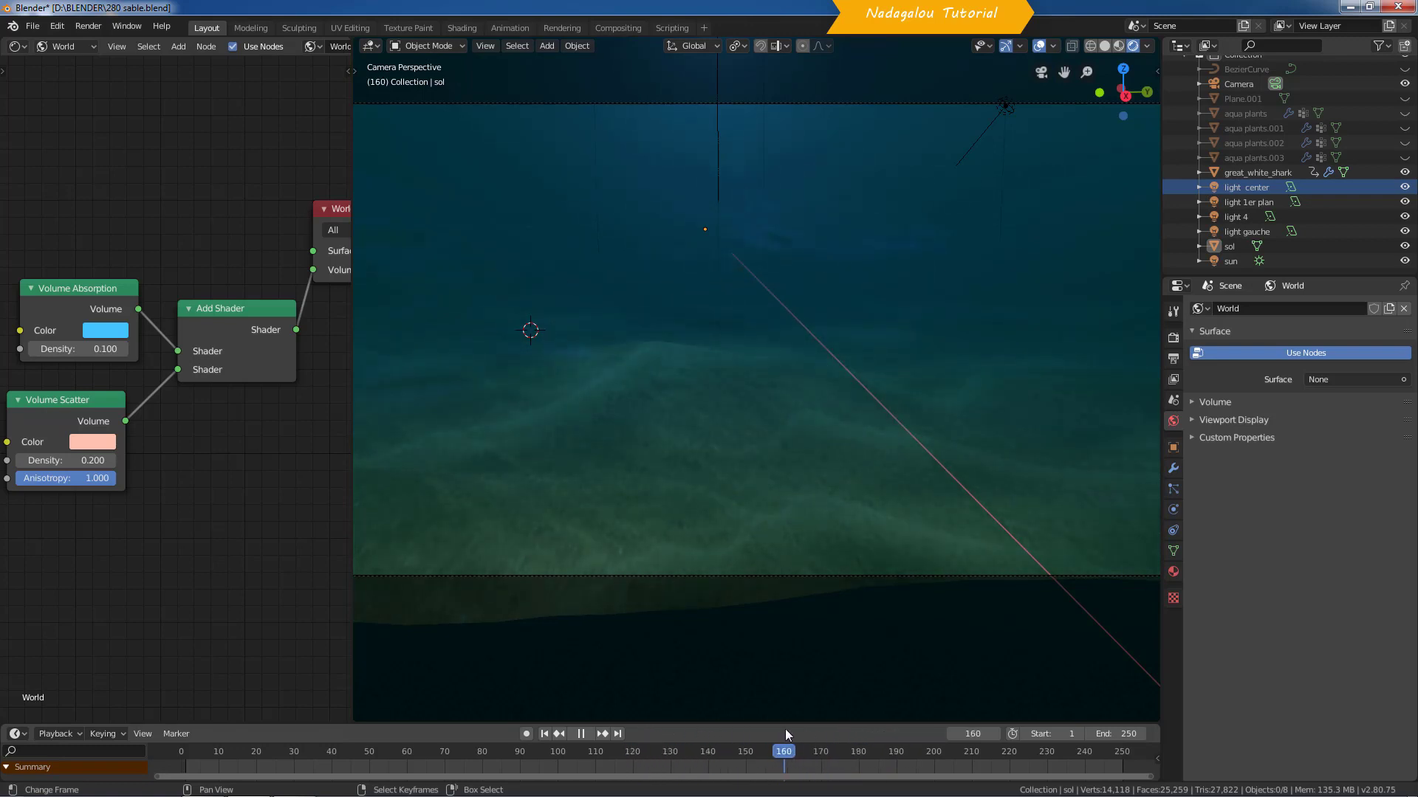
key(space)
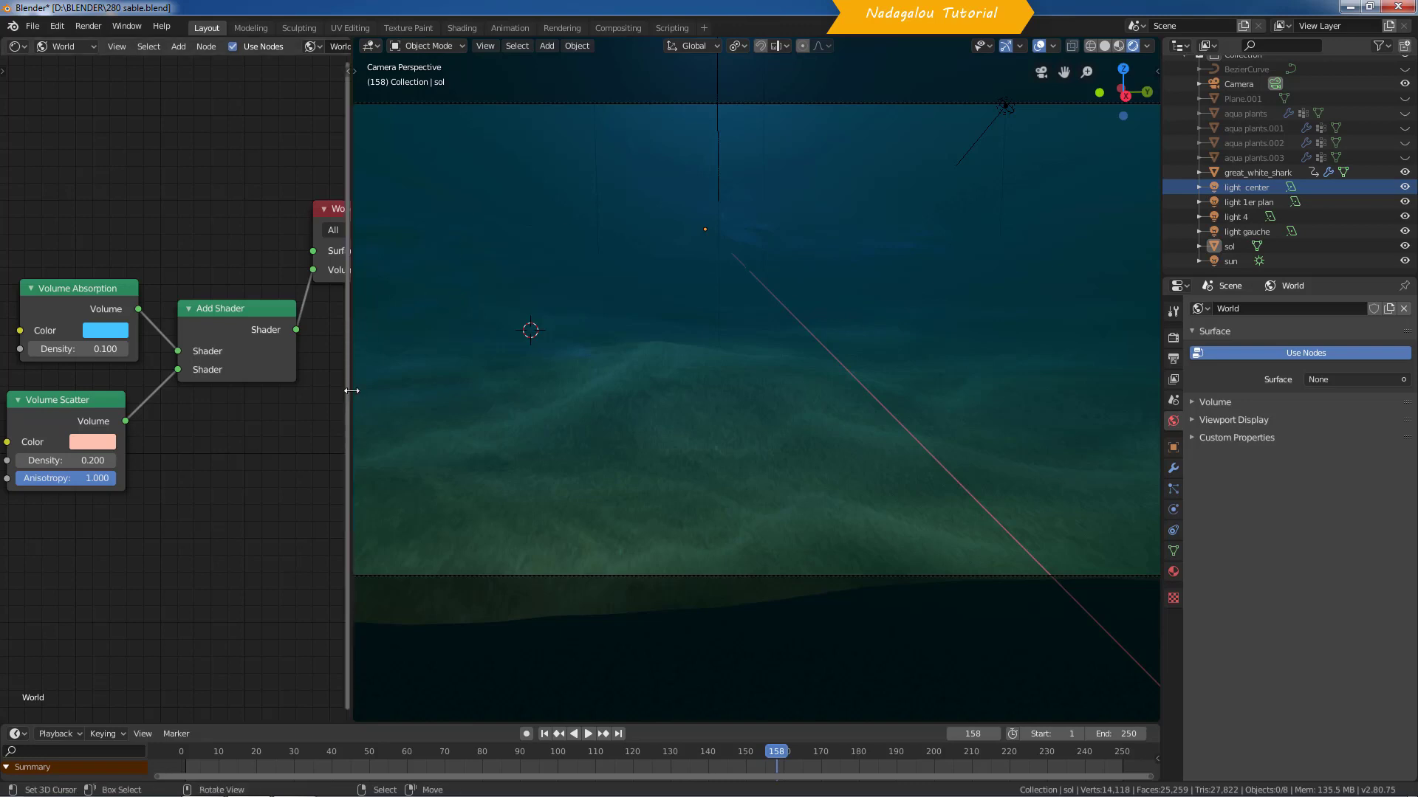
Step: Widen the 3D viewport and hide the light center, light 1er plan, light 4 and light gauche lamps
drag(351, 391, 133, 430)
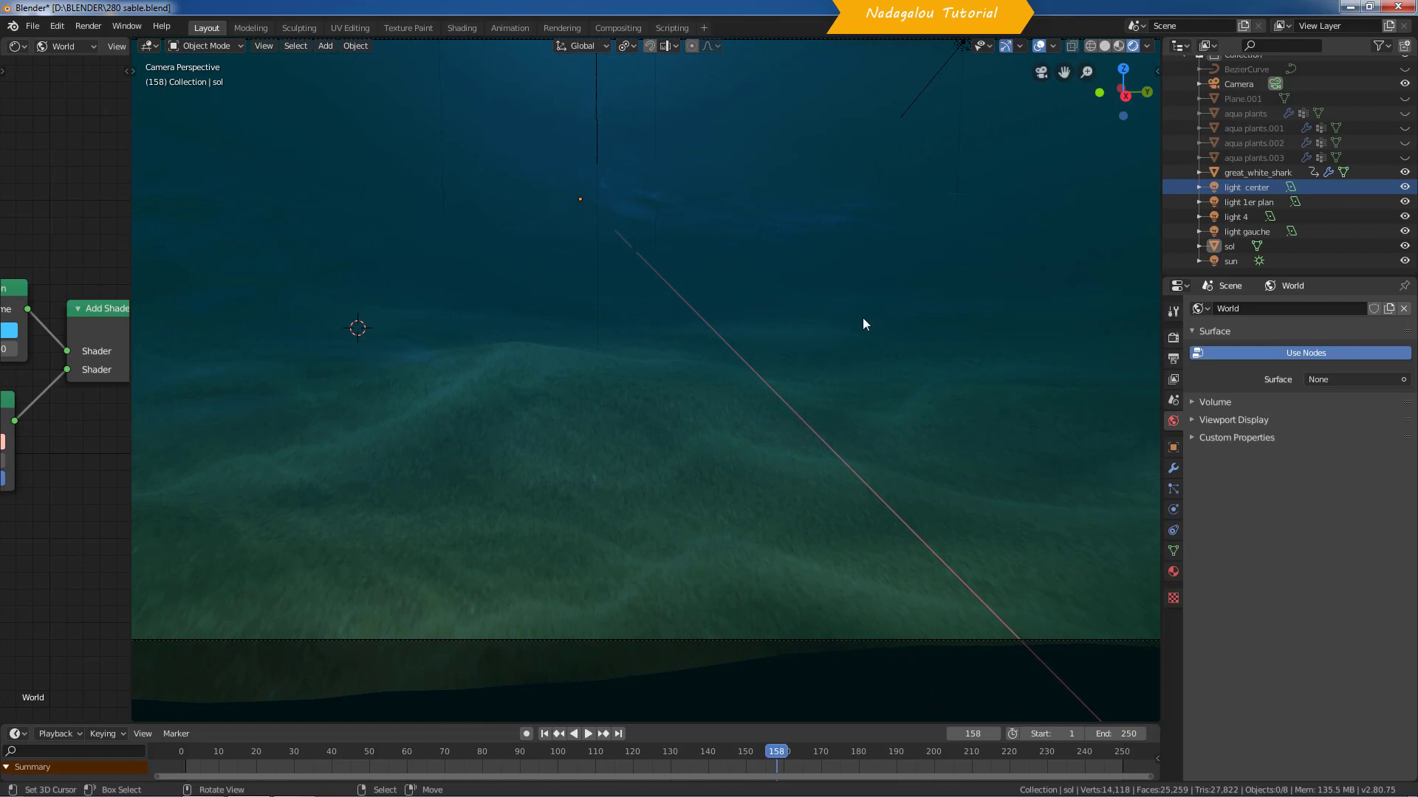
shift+middle_drag(863, 319, 907, 375)
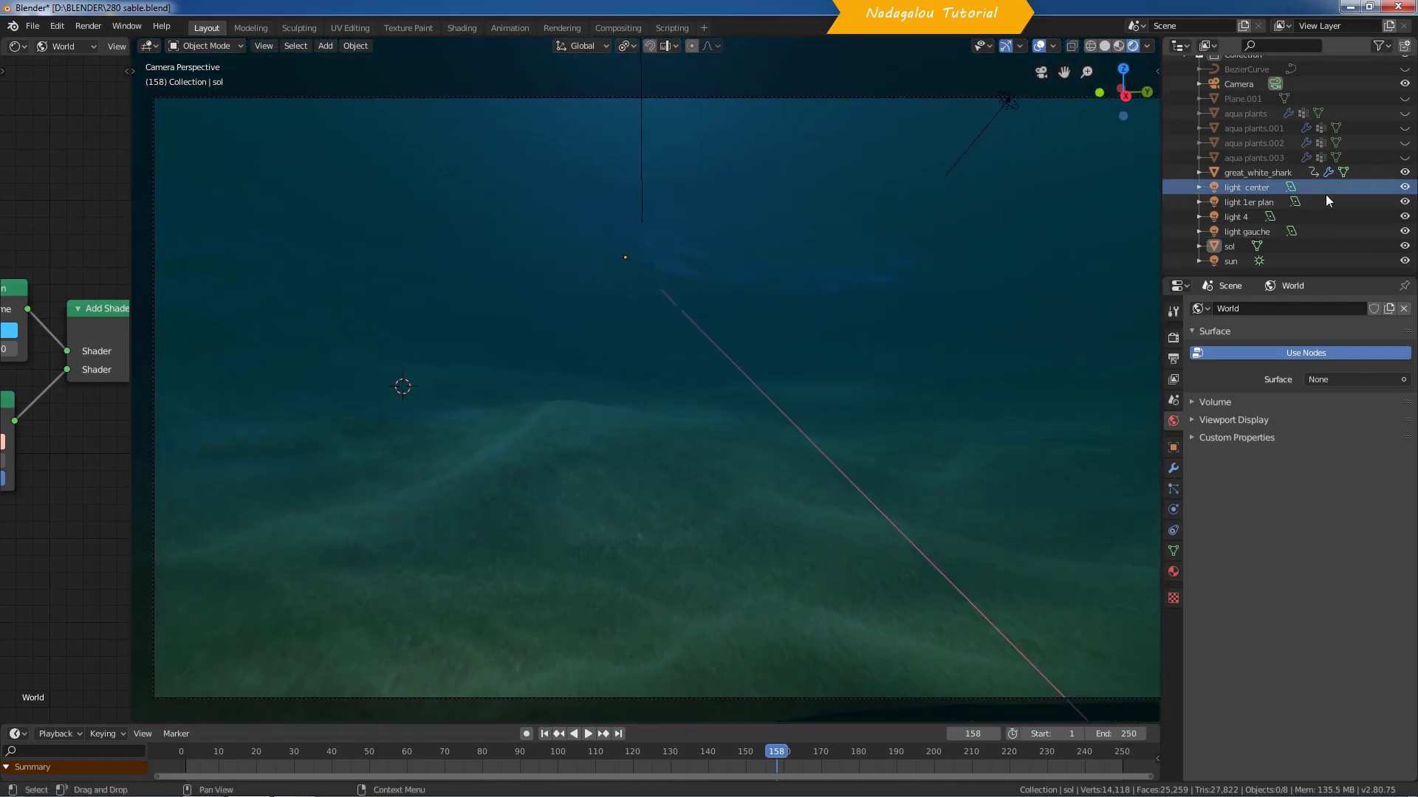
click(1402, 184)
click(1401, 185)
click(1404, 202)
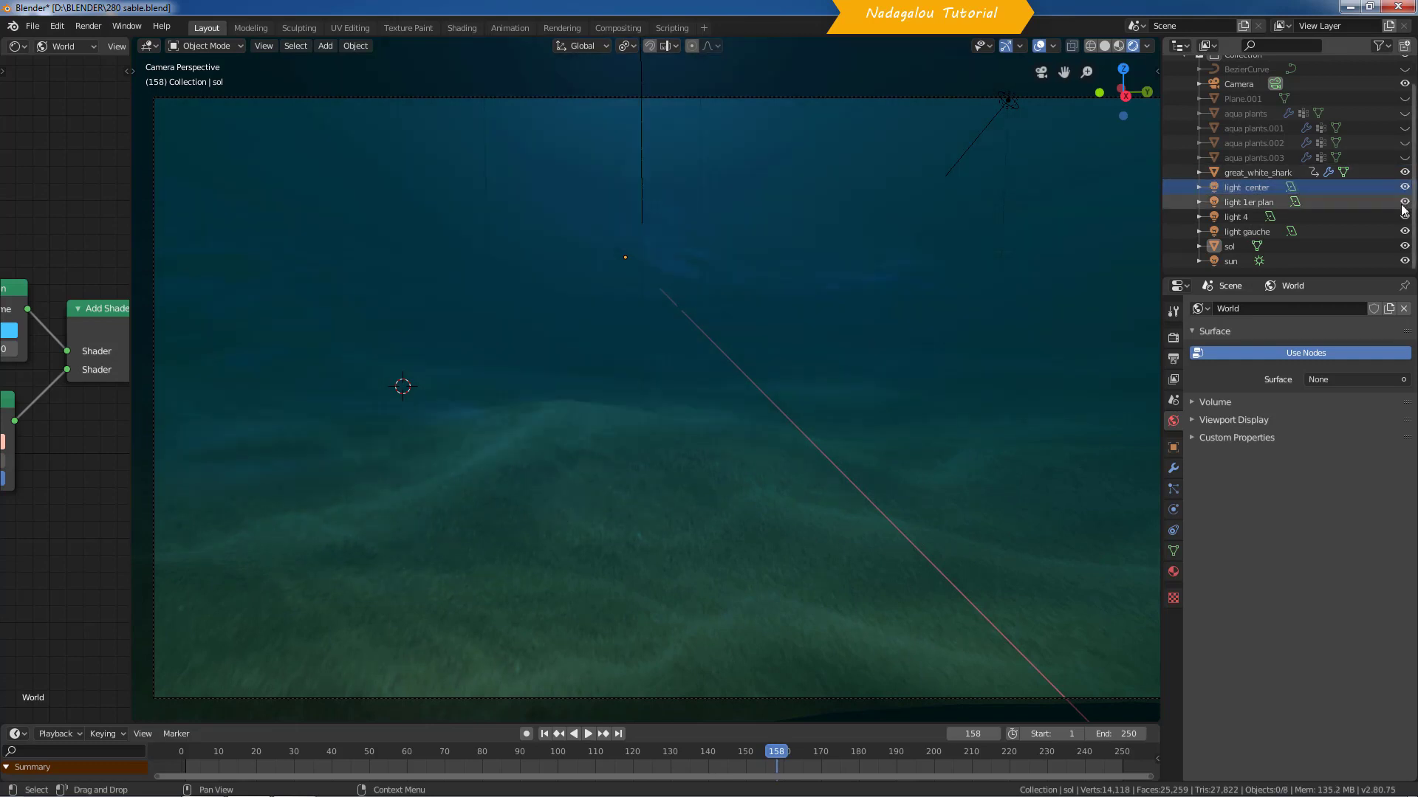
click(1402, 205)
click(1402, 205)
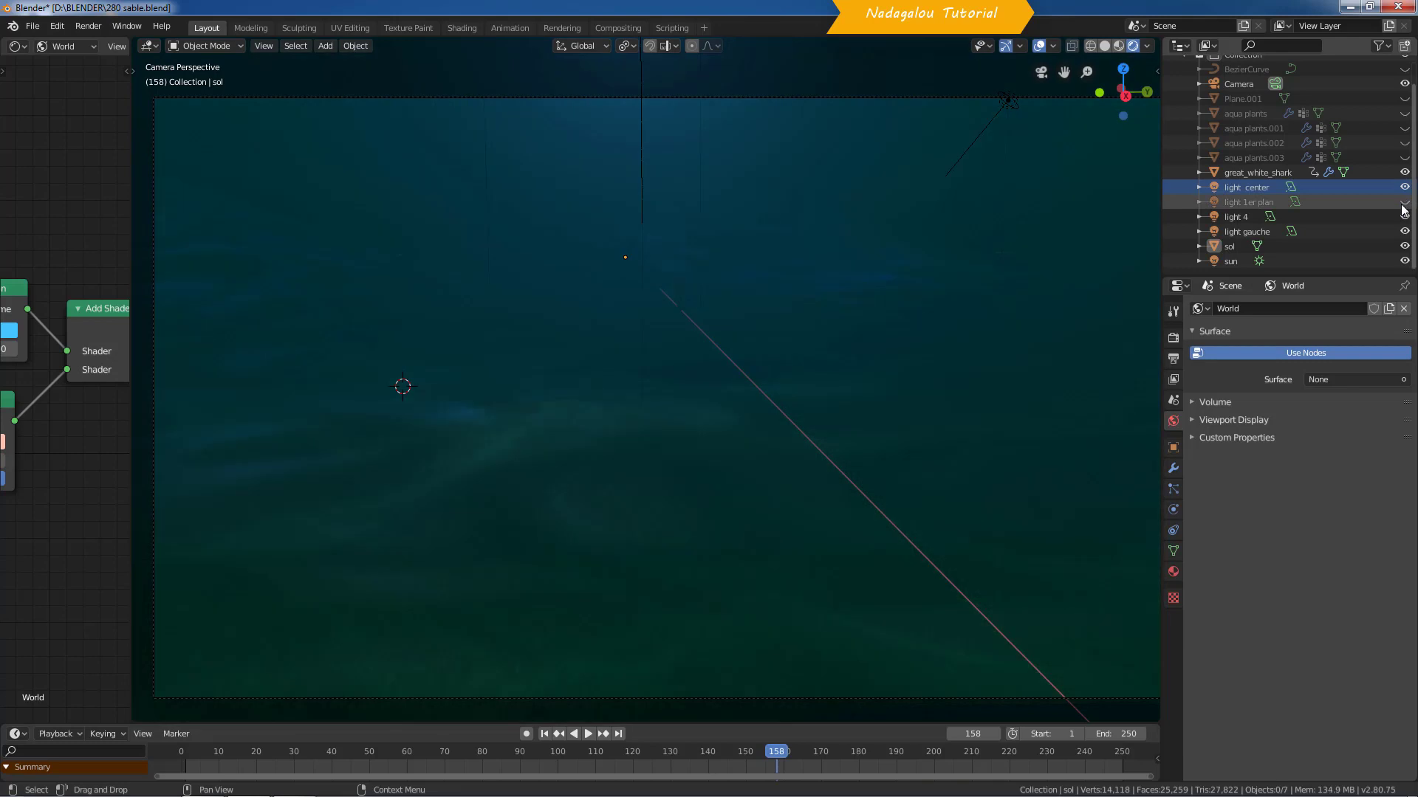
click(1404, 187)
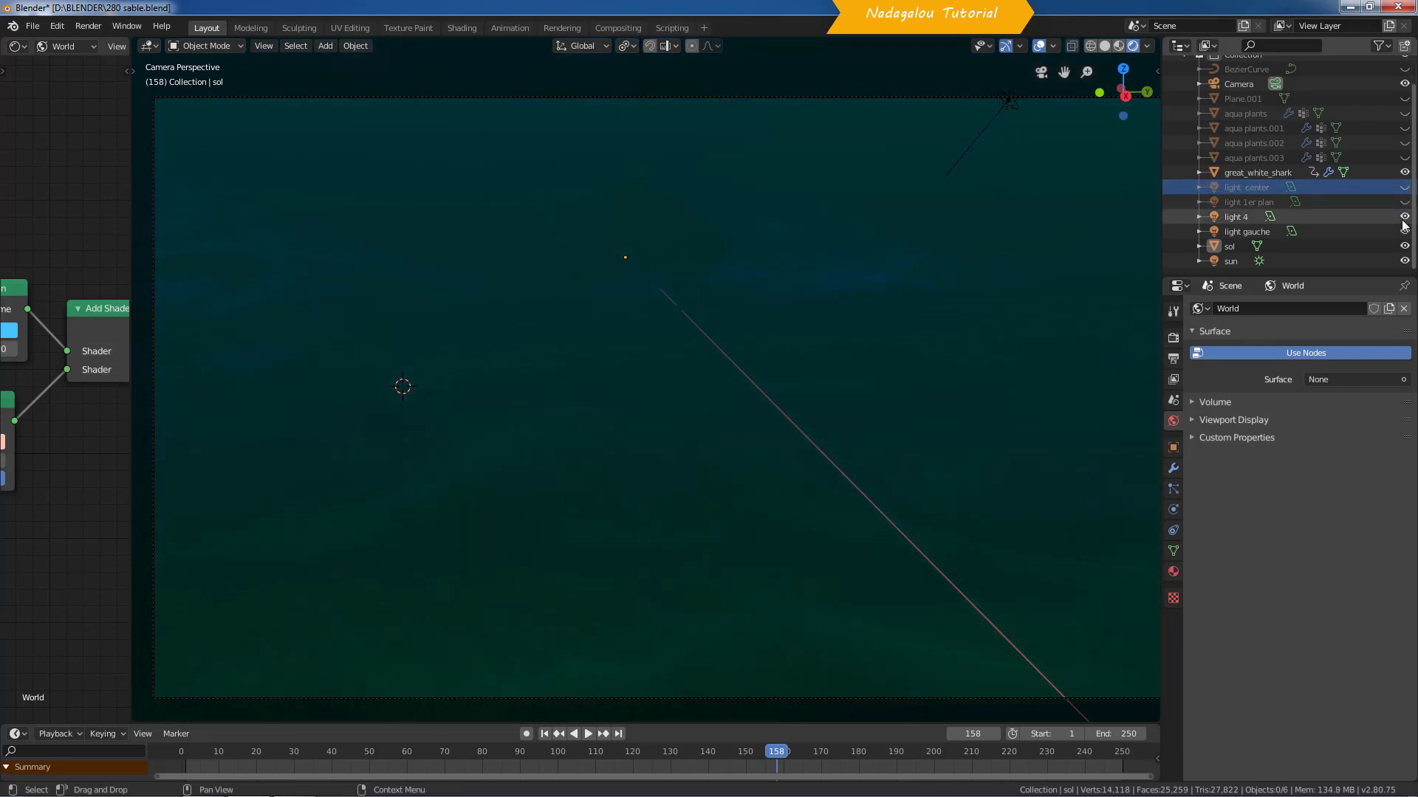
click(1404, 217)
click(1405, 231)
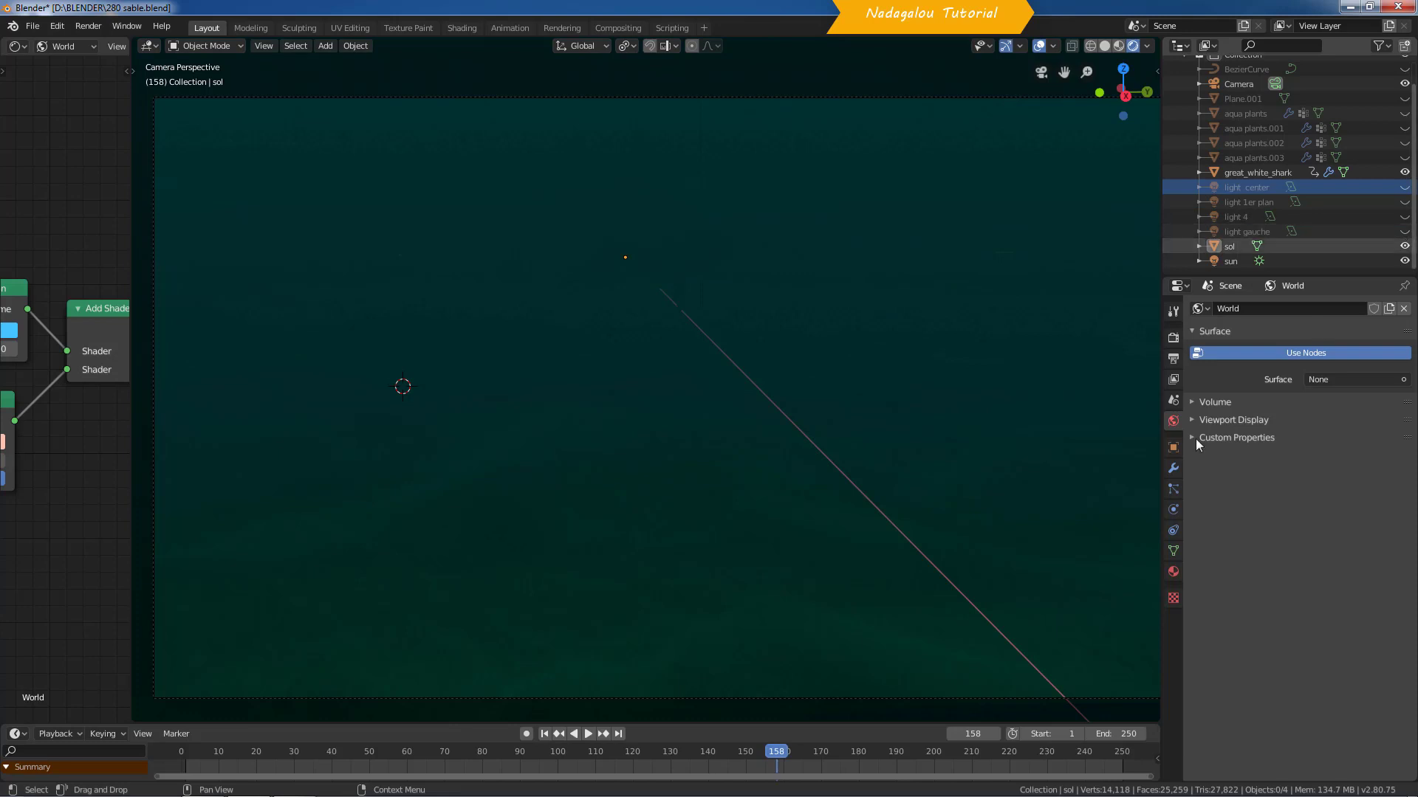
Step: Preview the shark lit only by the sun up to about frame 181, and show the light 1er plan lamp again
key(space)
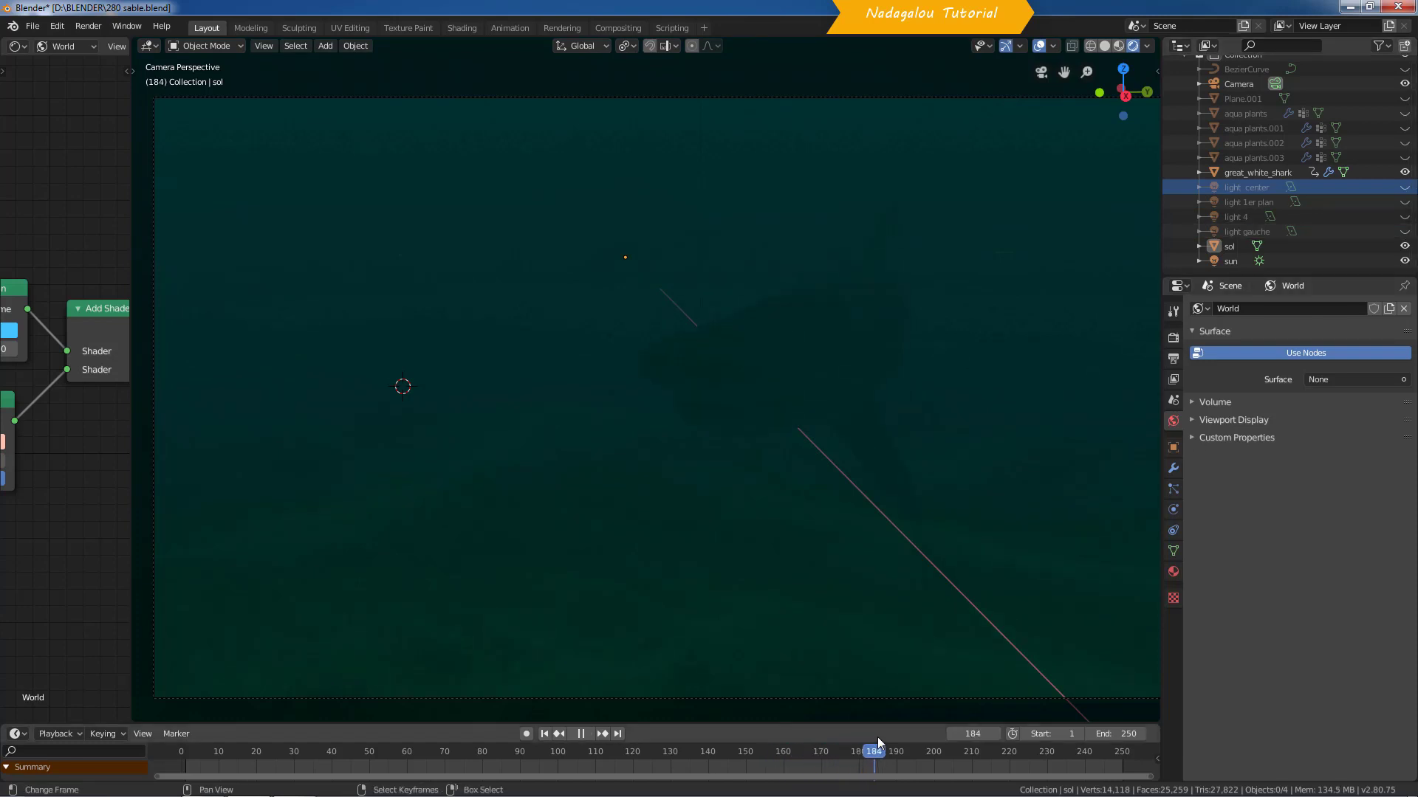
drag(884, 729, 862, 701)
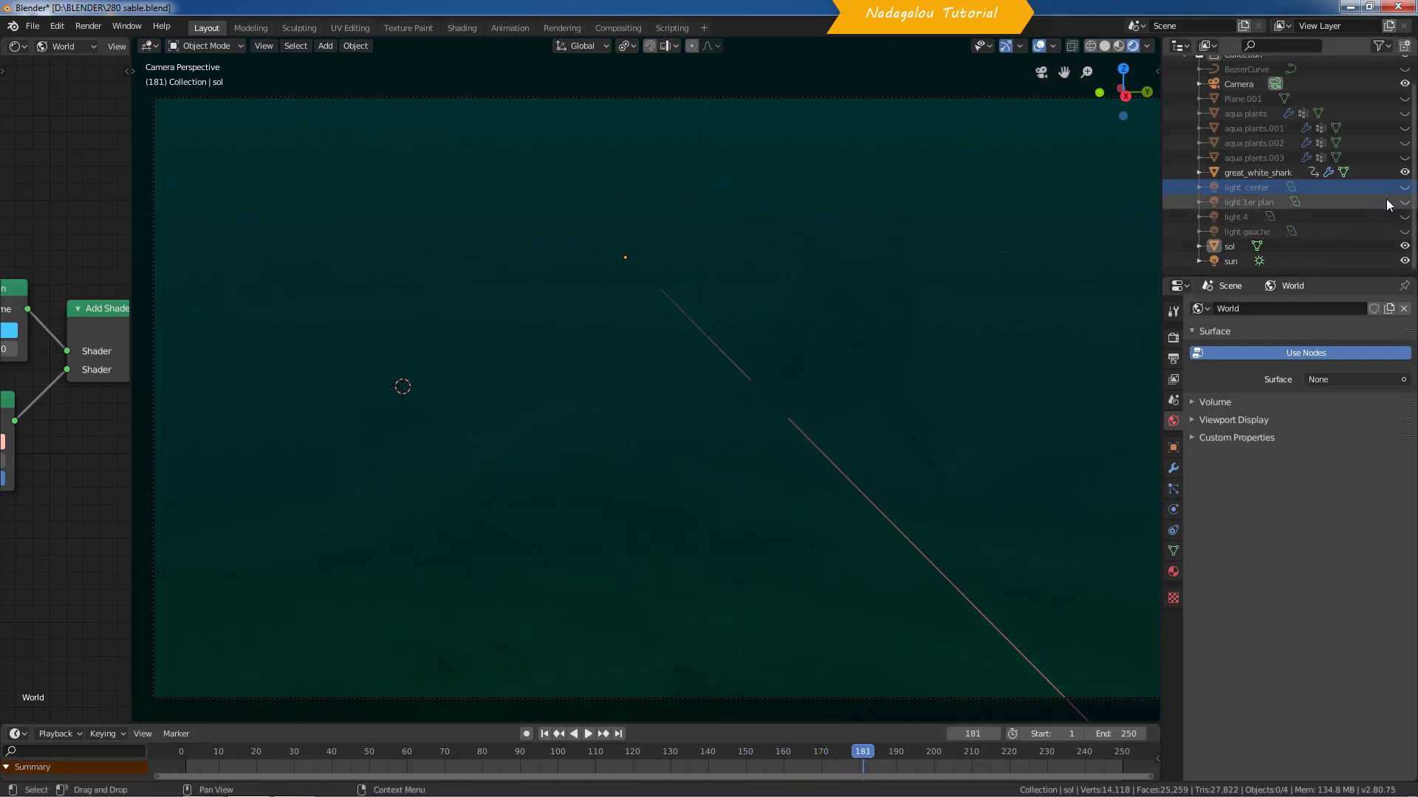
click(1404, 202)
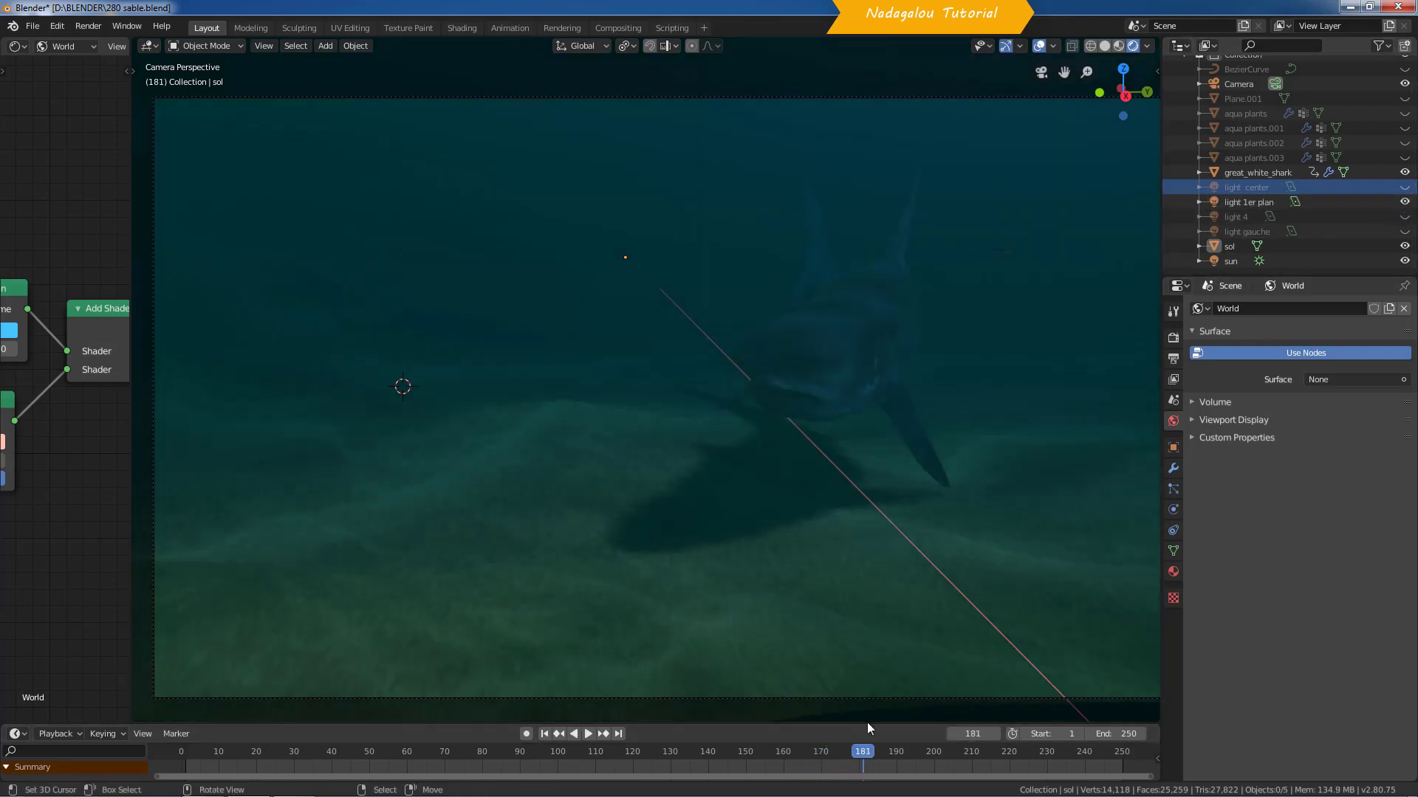
Step: Play and scrub the animation between about frames 167 and 196 to examine the shark and its seabed shadow under the foreground light
drag(858, 757, 886, 710)
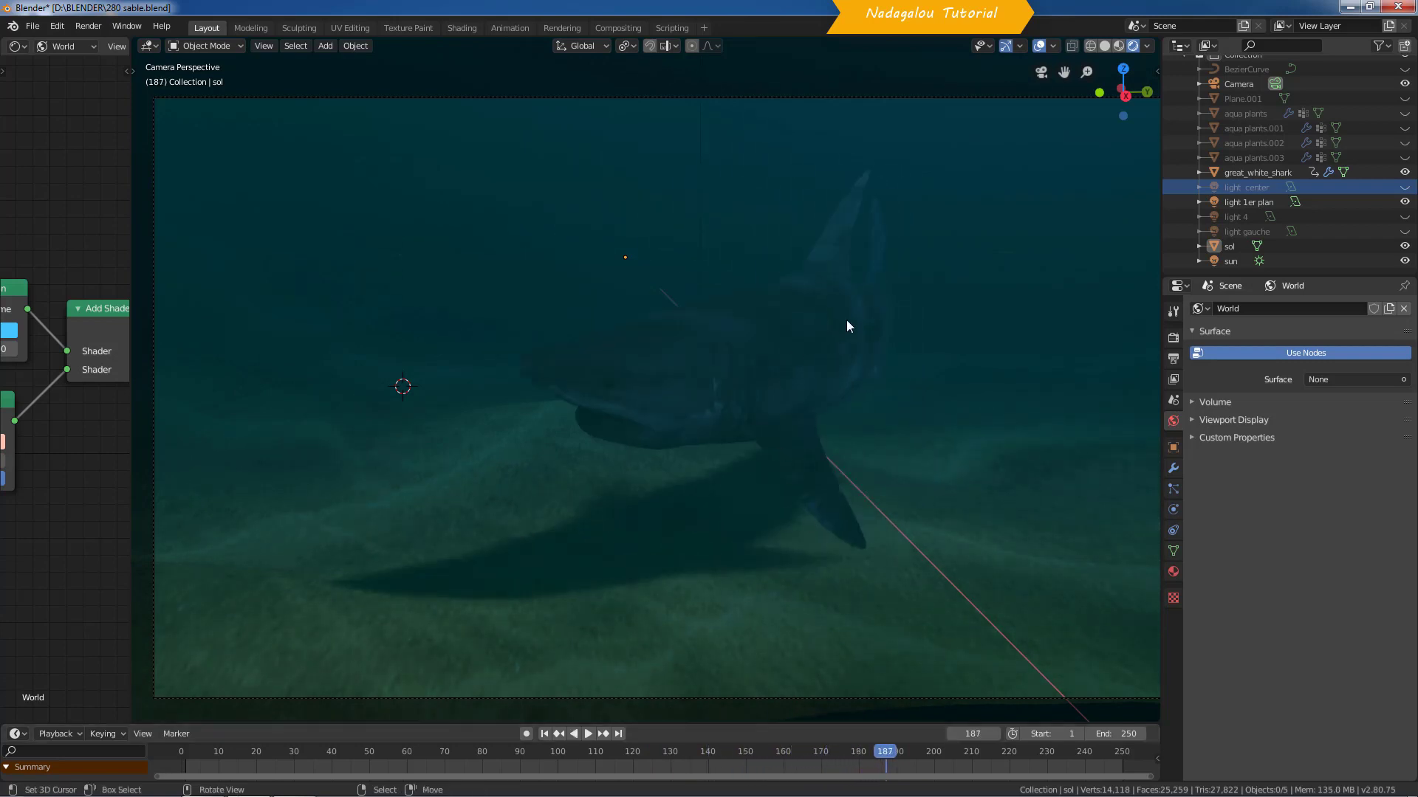
key(space)
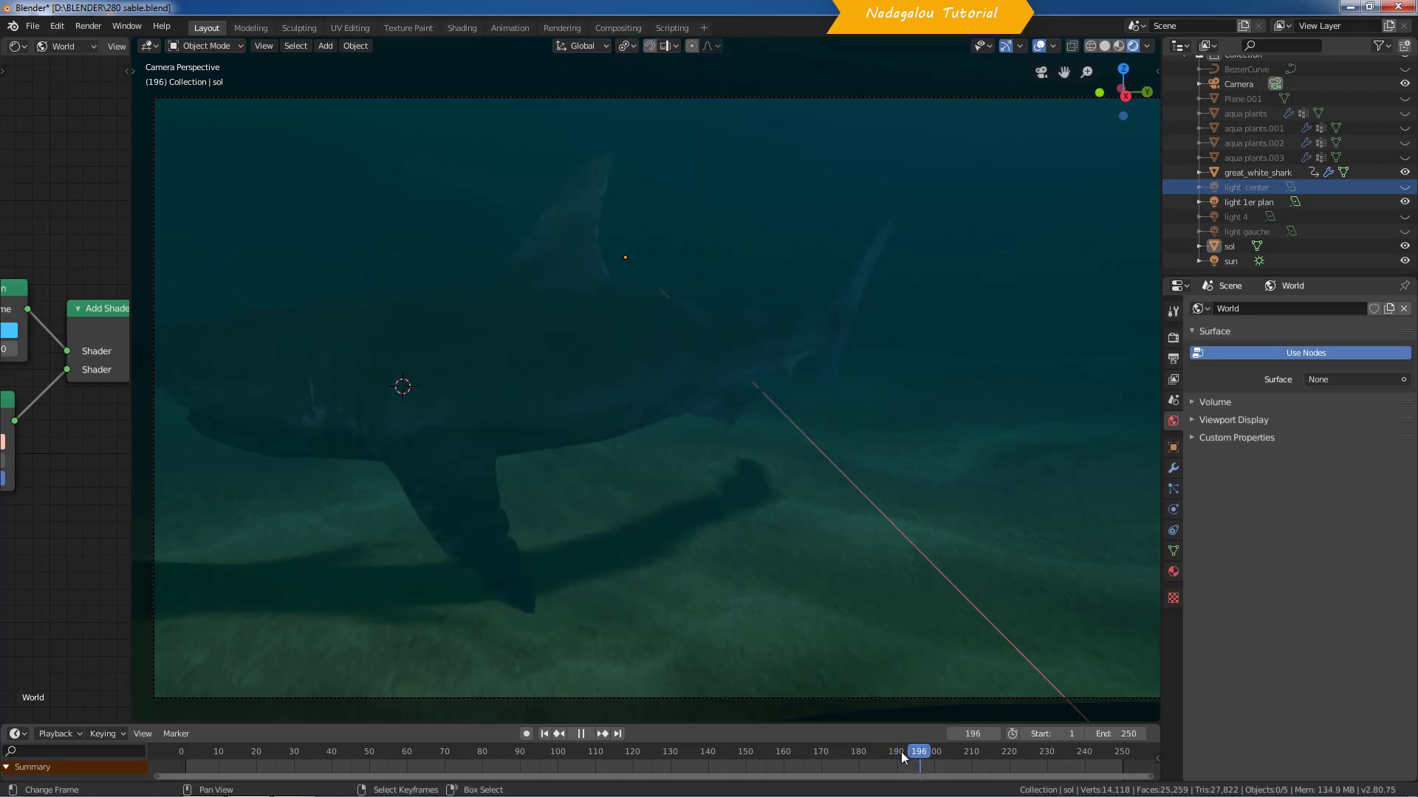
drag(900, 751, 809, 750)
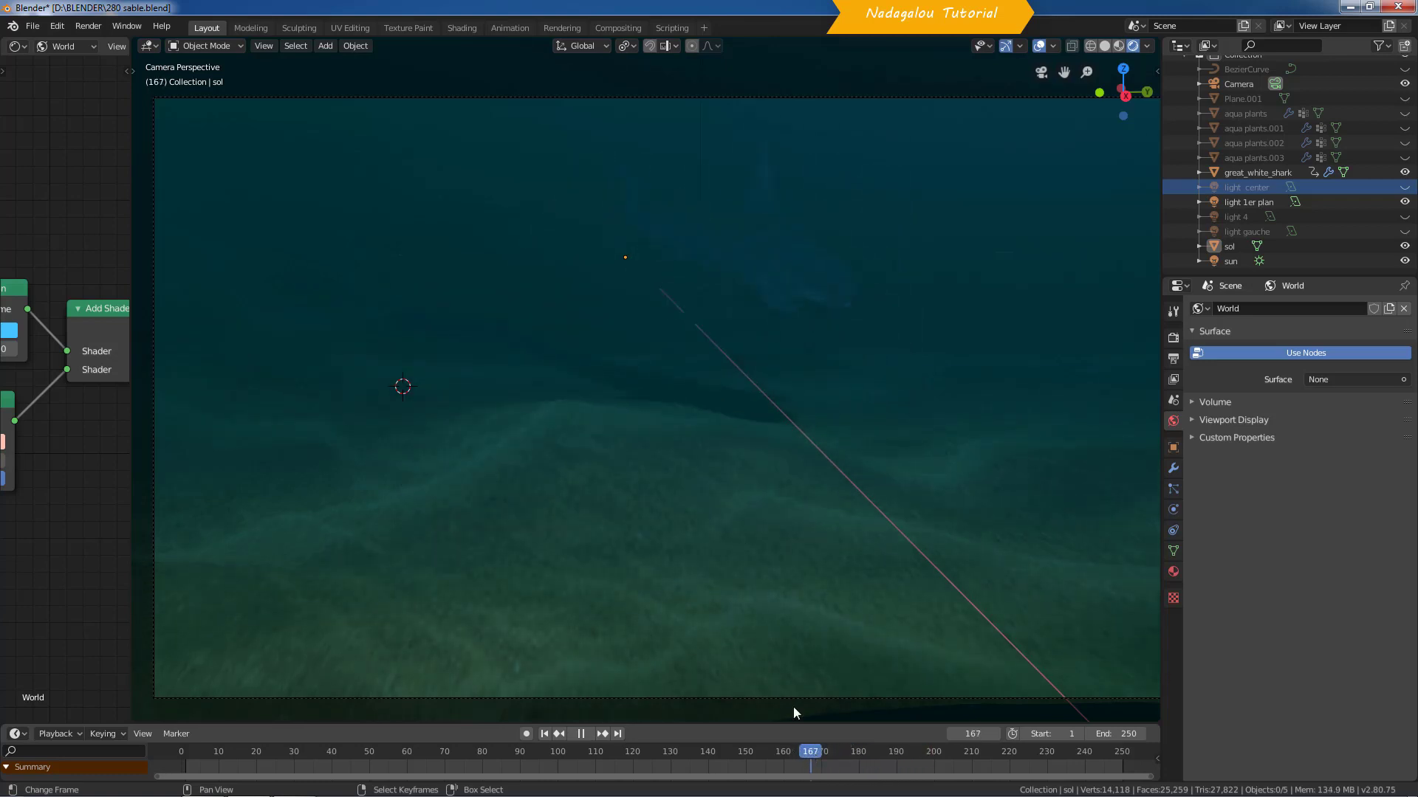
key(space)
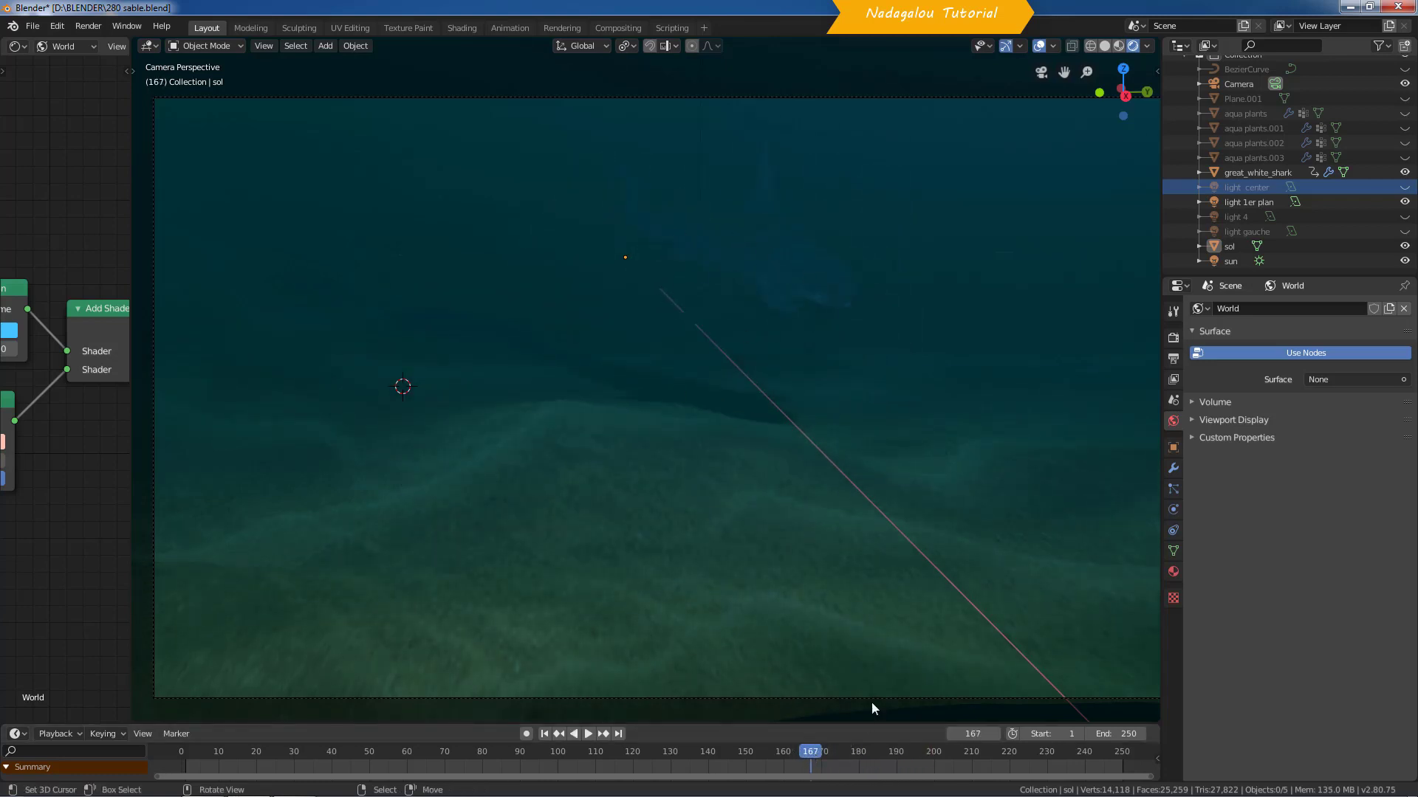
key(space)
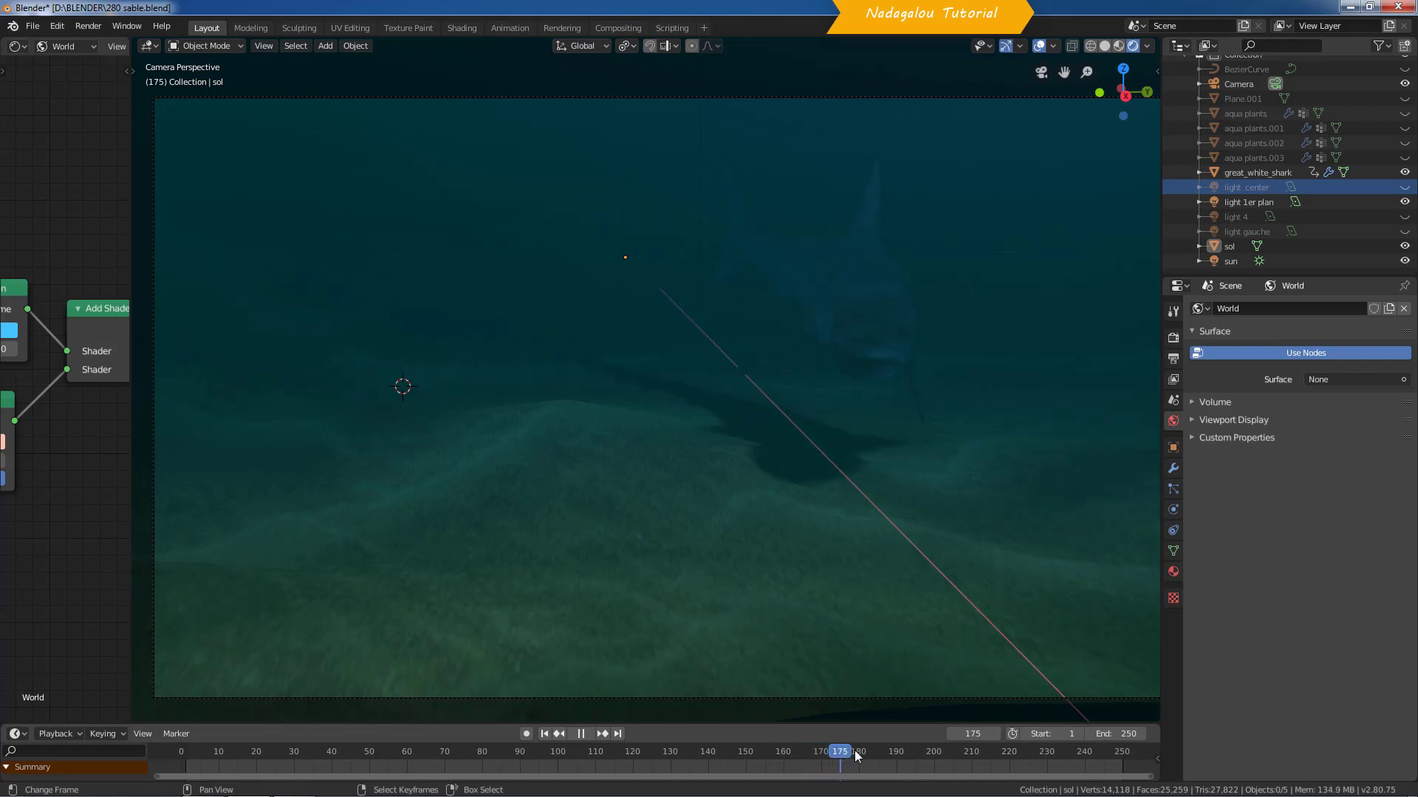
mouse_move(853, 750)
mouse_down()
mouse_move(874, 749)
mouse_move(762, 755)
mouse_move(869, 751)
mouse_up()
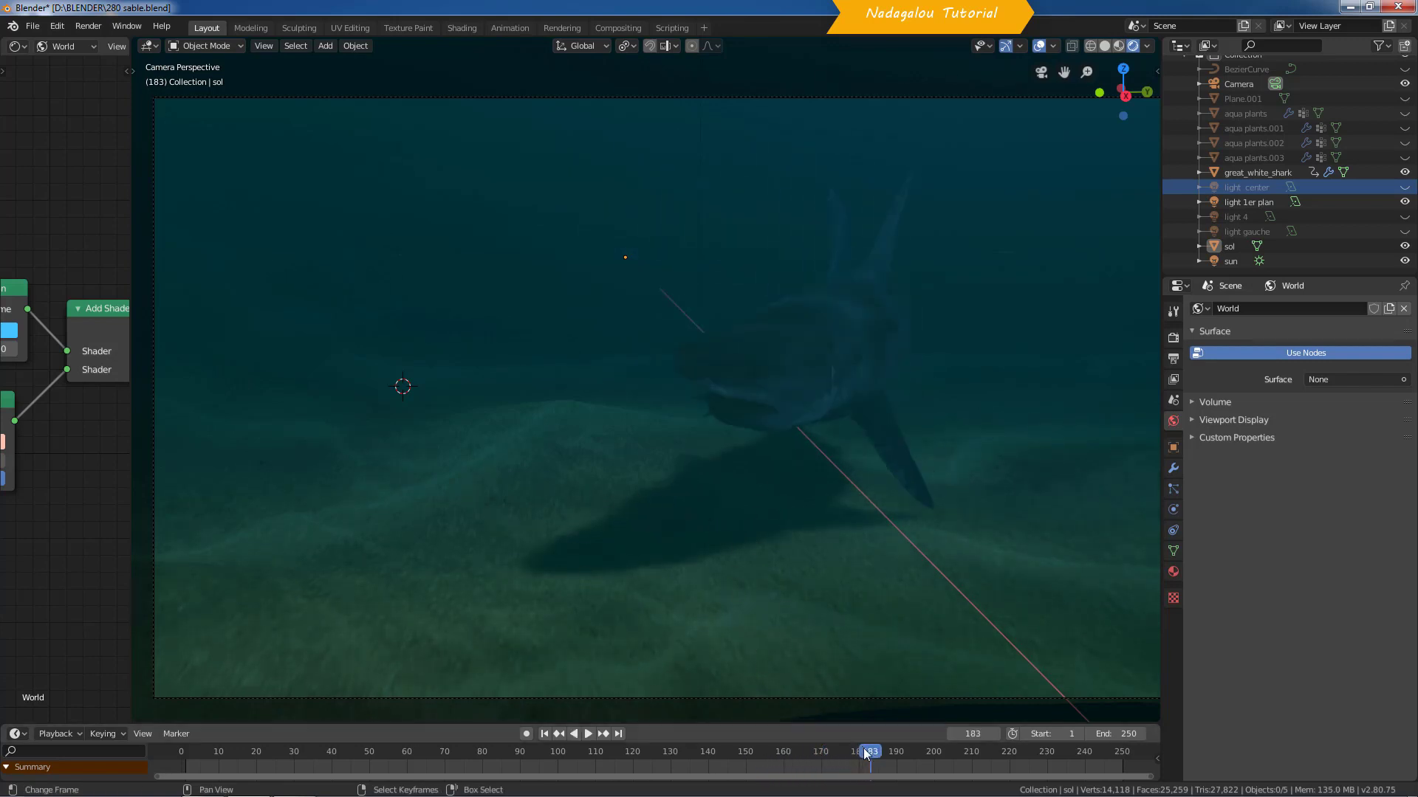
key(space)
drag(924, 750, 838, 752)
key(space)
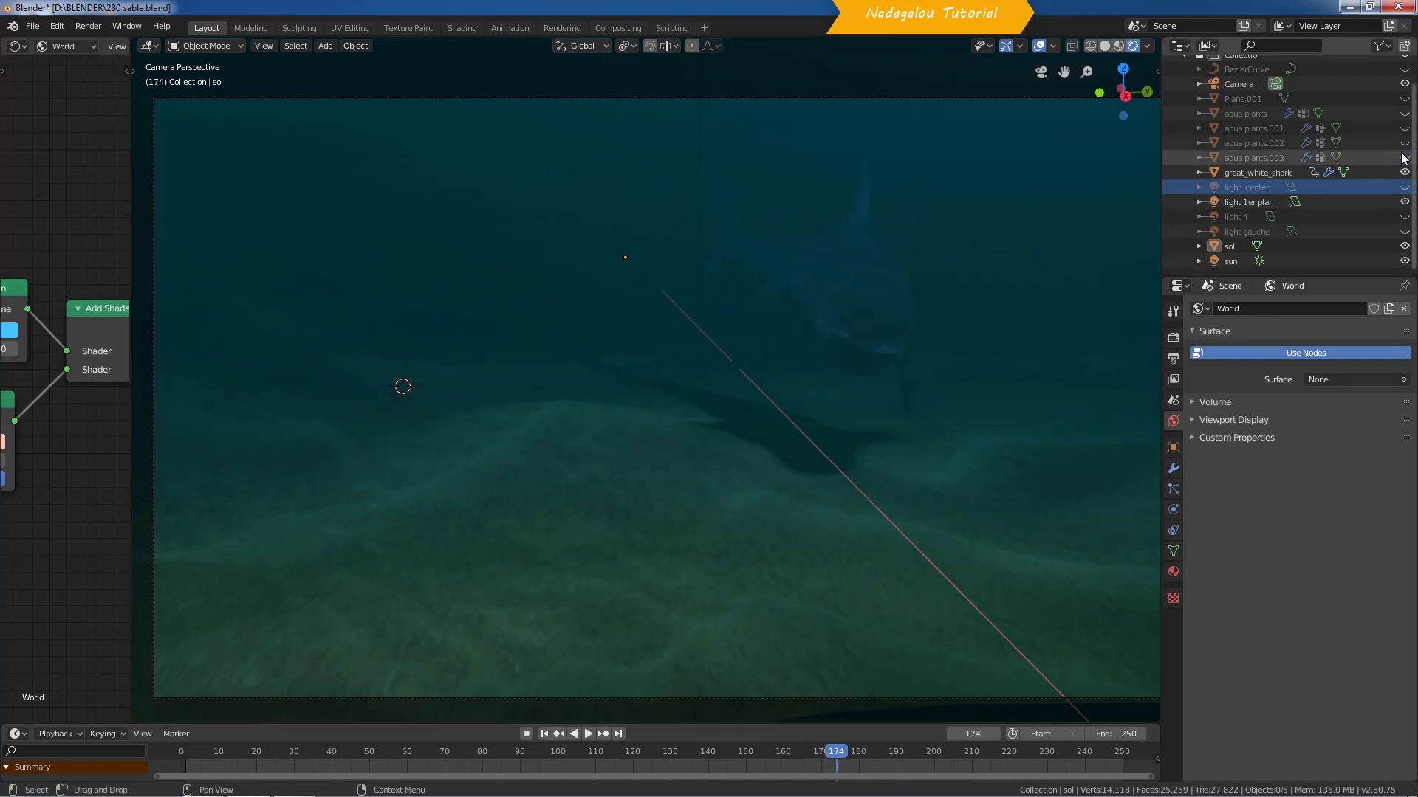
Step: Show all four aqua plants objects in the underwater scene
drag(1401, 158, 1401, 142)
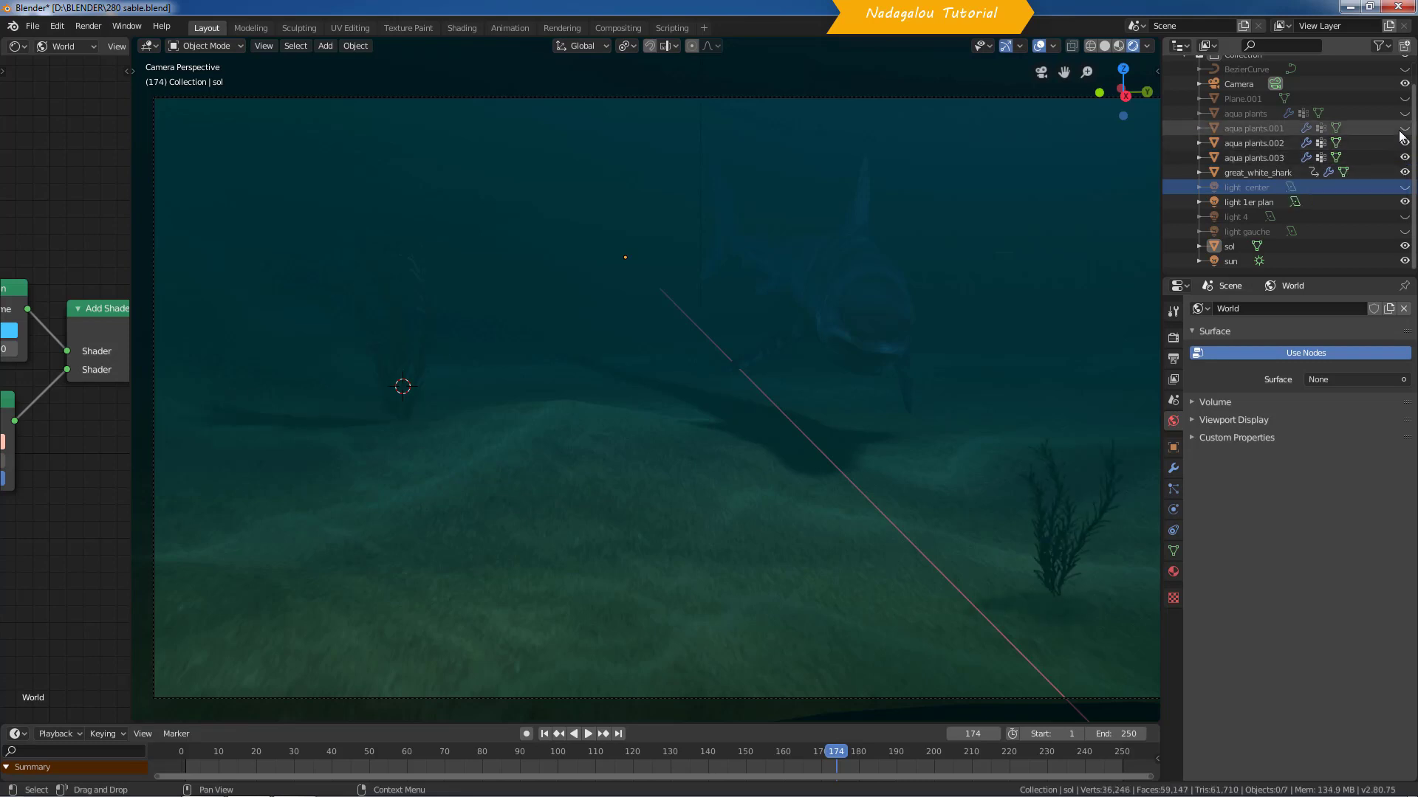
click(1402, 129)
click(1398, 114)
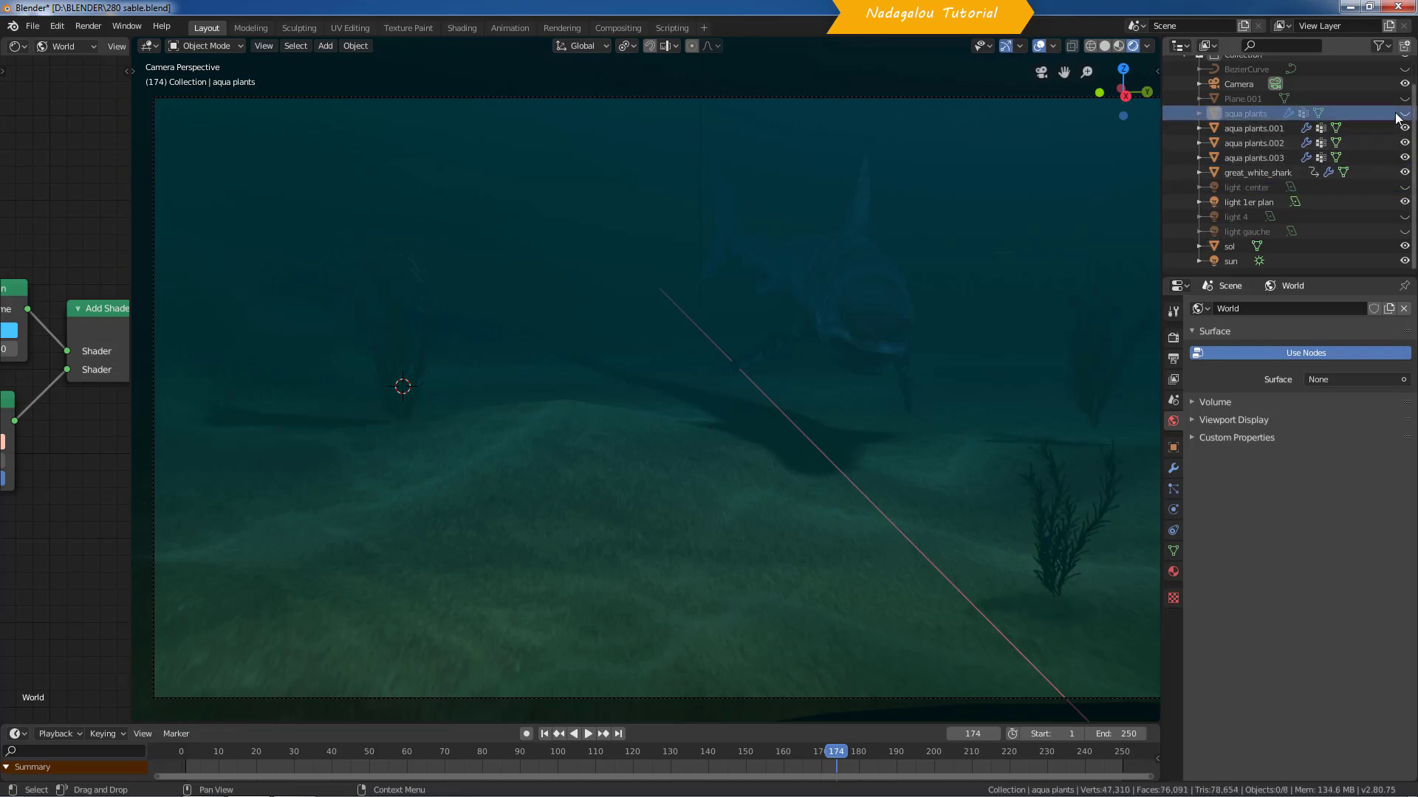
click(1403, 114)
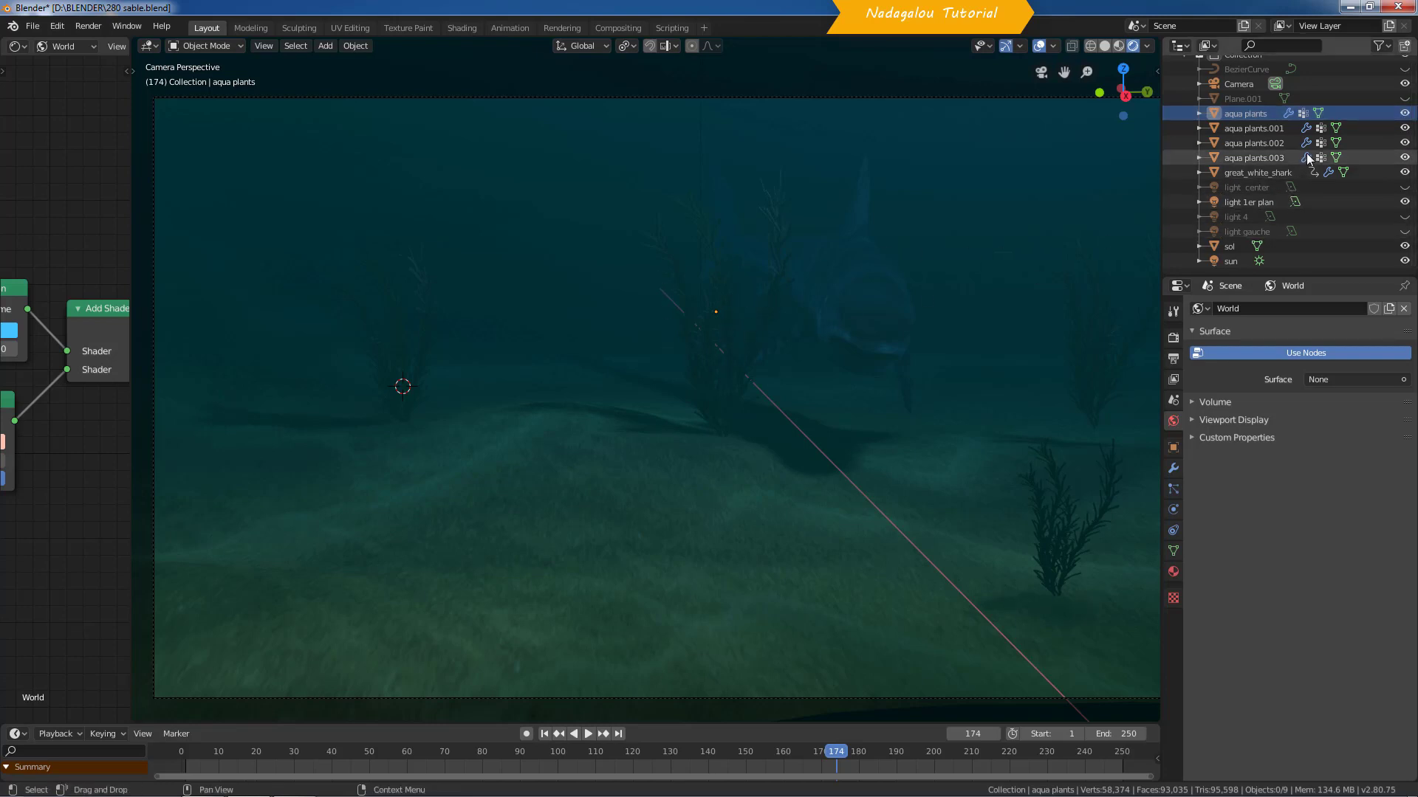
Step: Hide the great_white_shark and the aqua plants.001, .002 and .003 objects, keeping only the central aqua plants object
click(1403, 172)
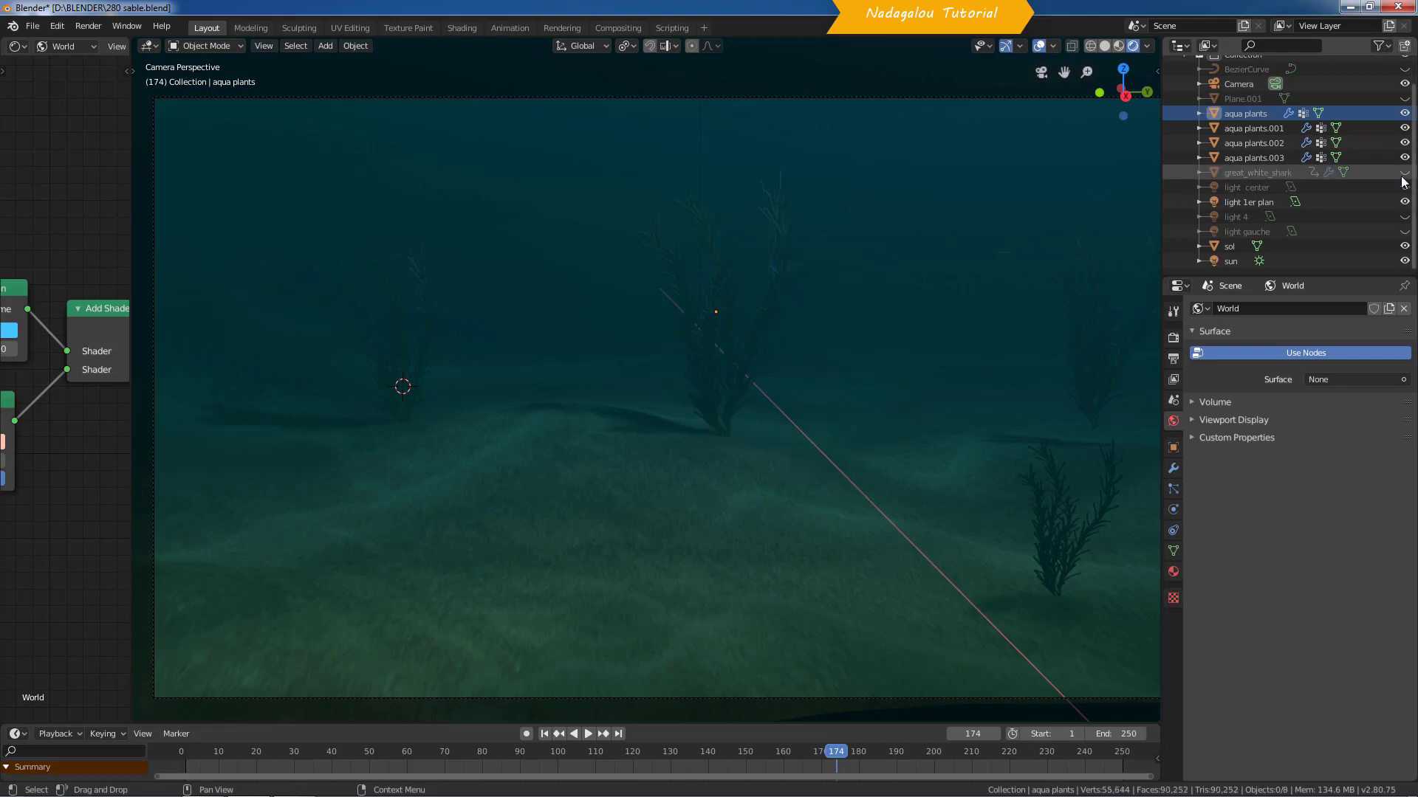
click(1404, 157)
click(1404, 142)
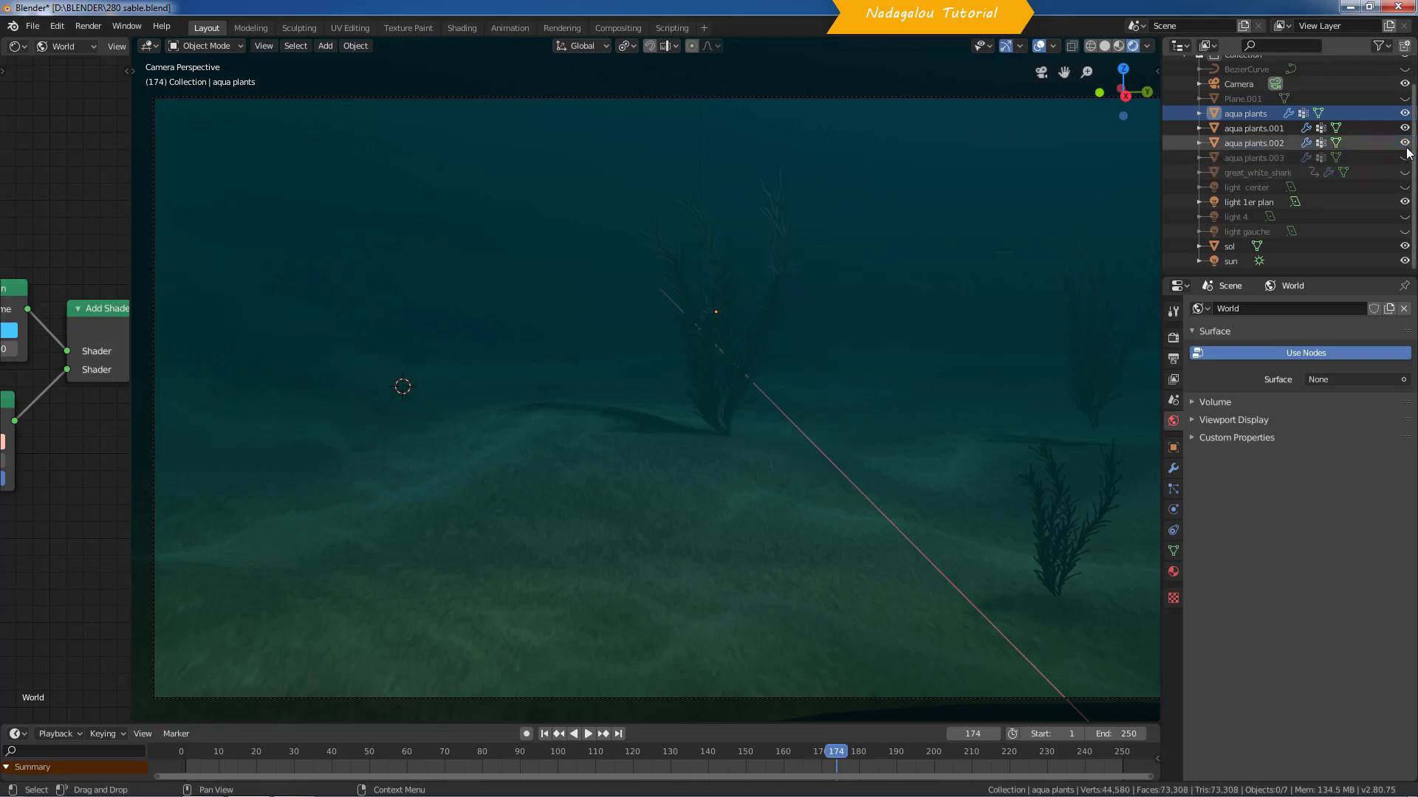
click(1404, 128)
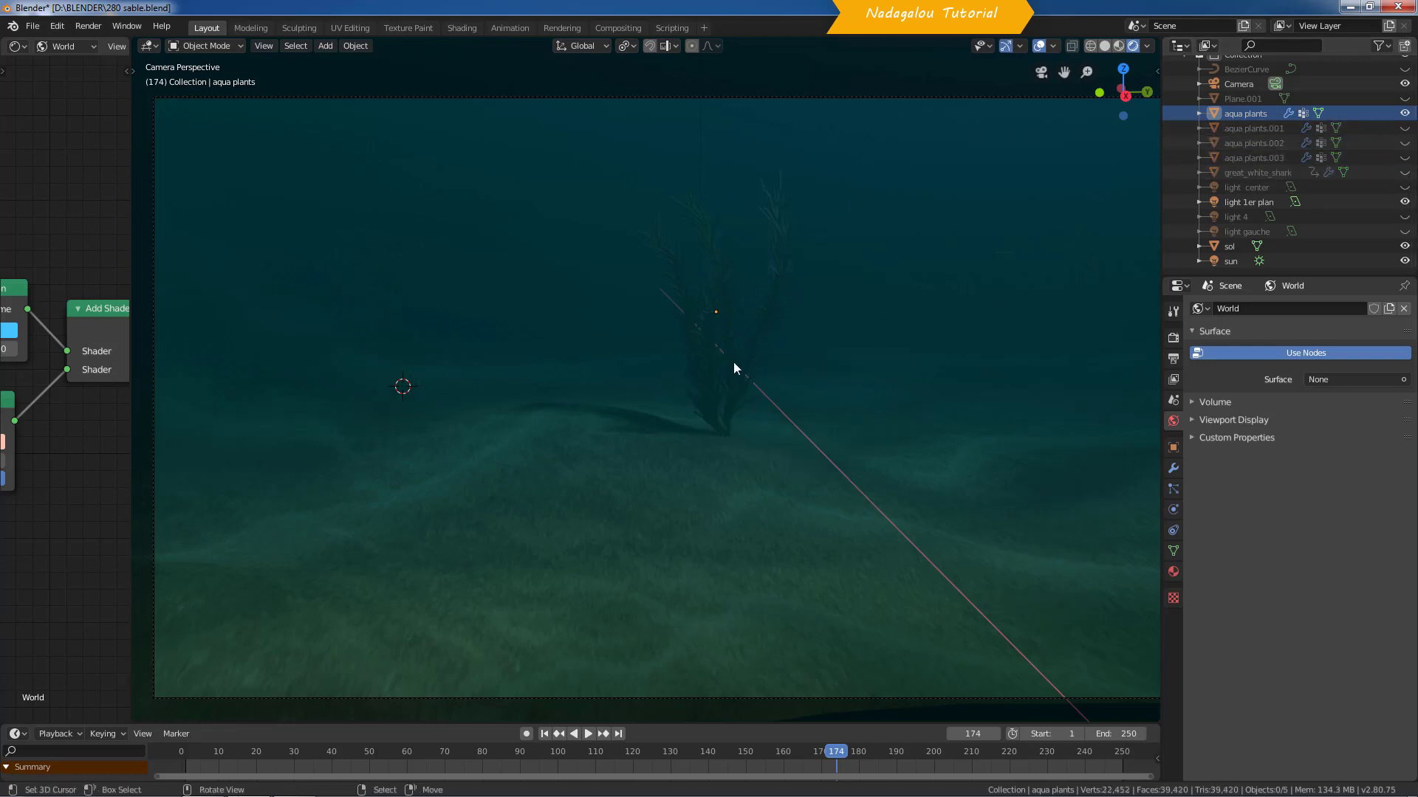
Step: Play and scrub the animation with the central aqua plants object selected to examine its swaying, and clear the selection at frame 177
key(shift+ctrl+space)
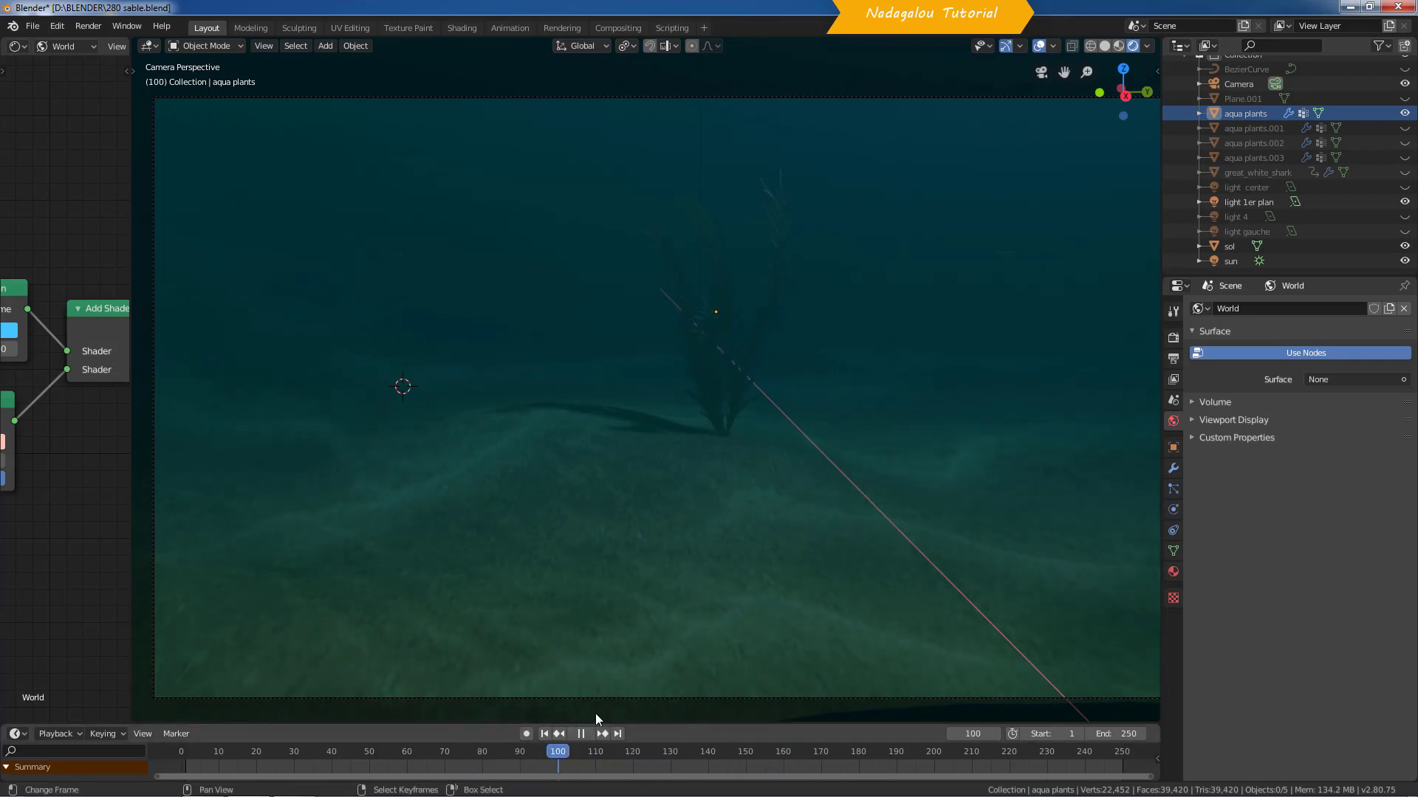
key(space)
click(711, 360)
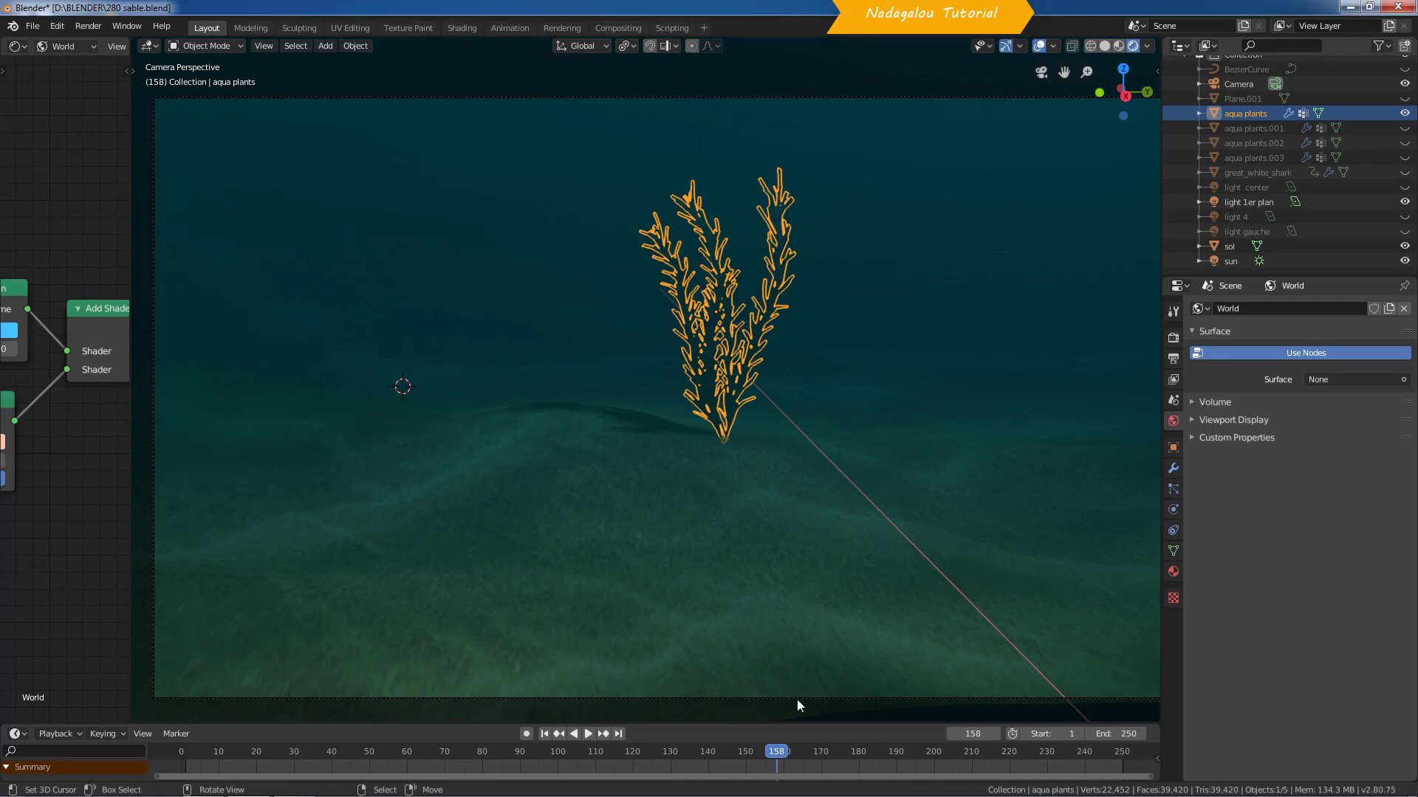
key(space)
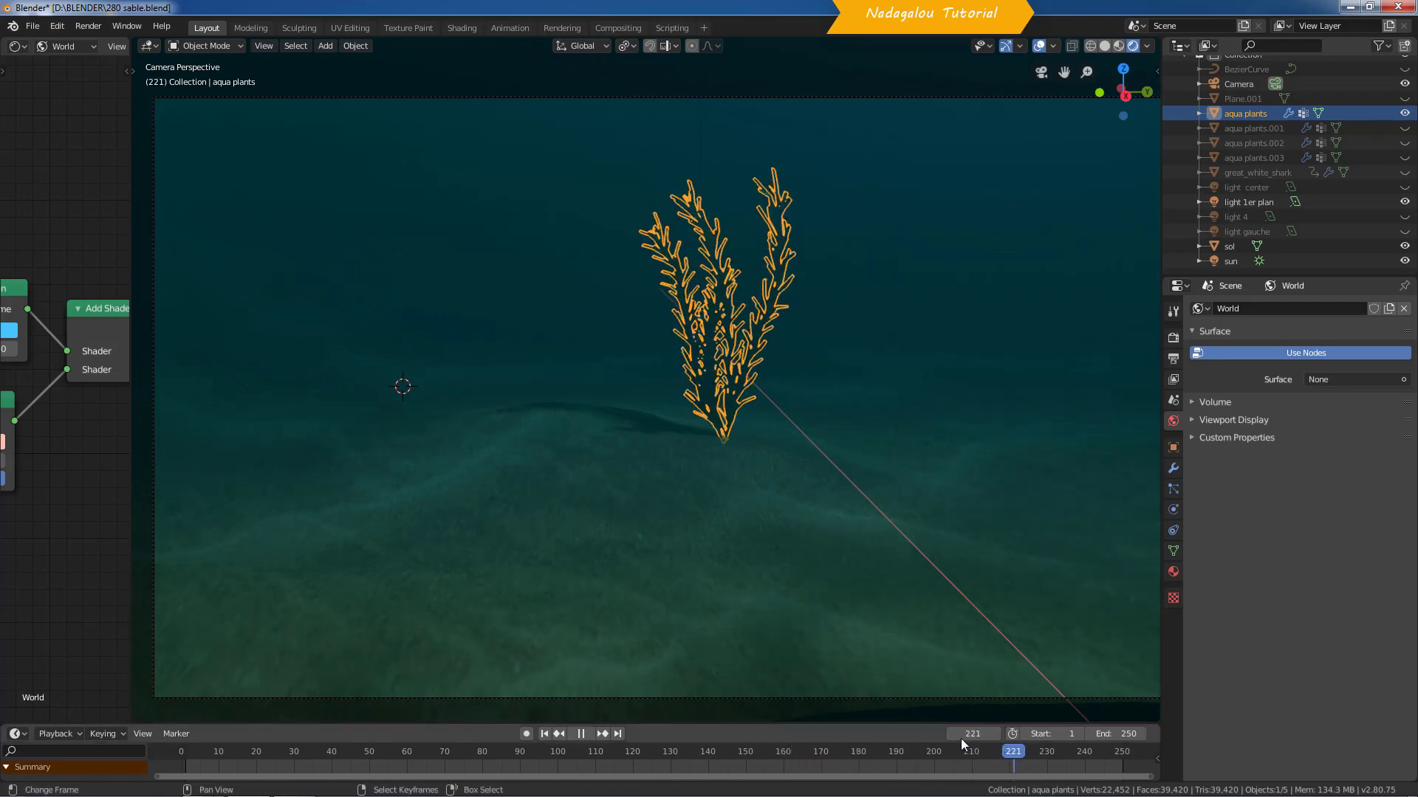
drag(961, 739, 742, 707)
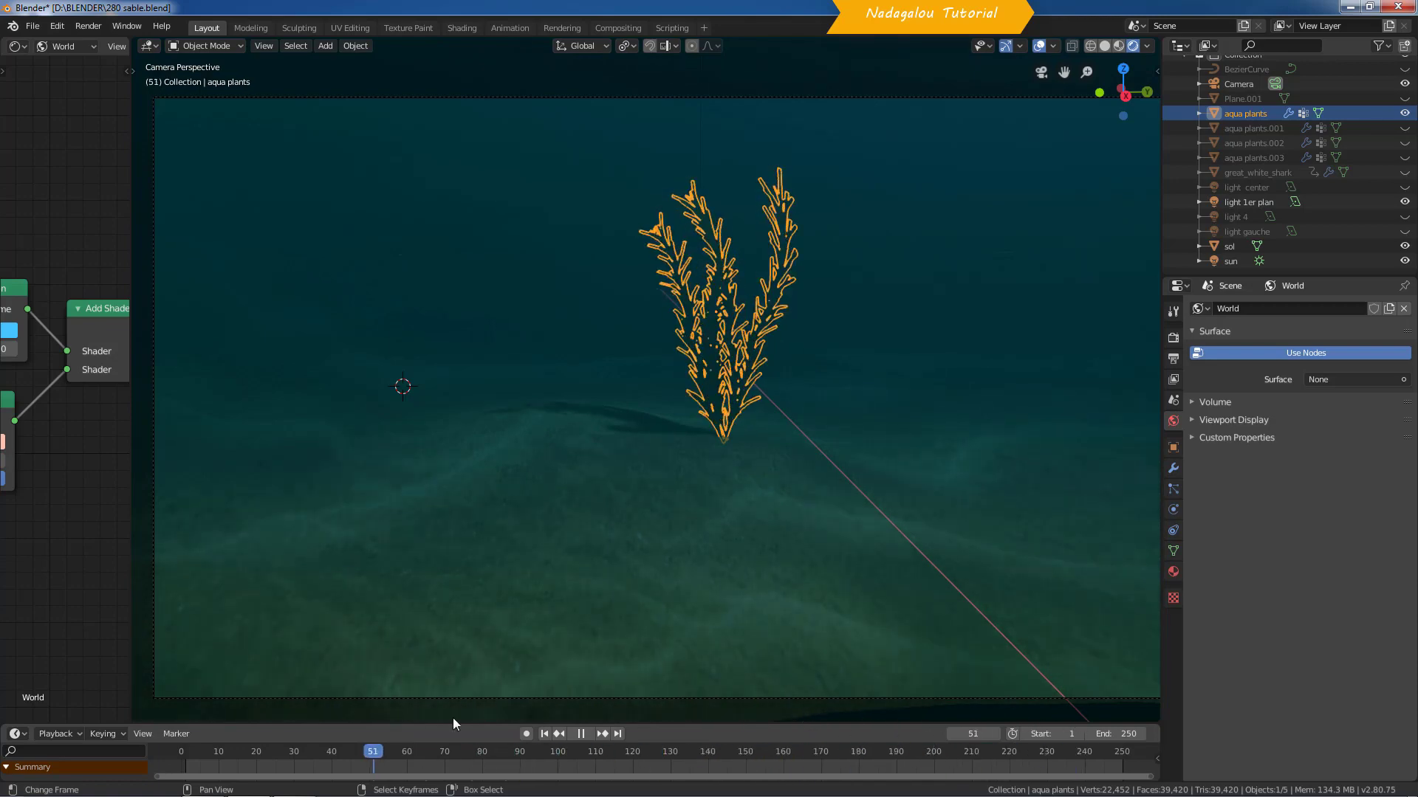
key(space)
click(576, 313)
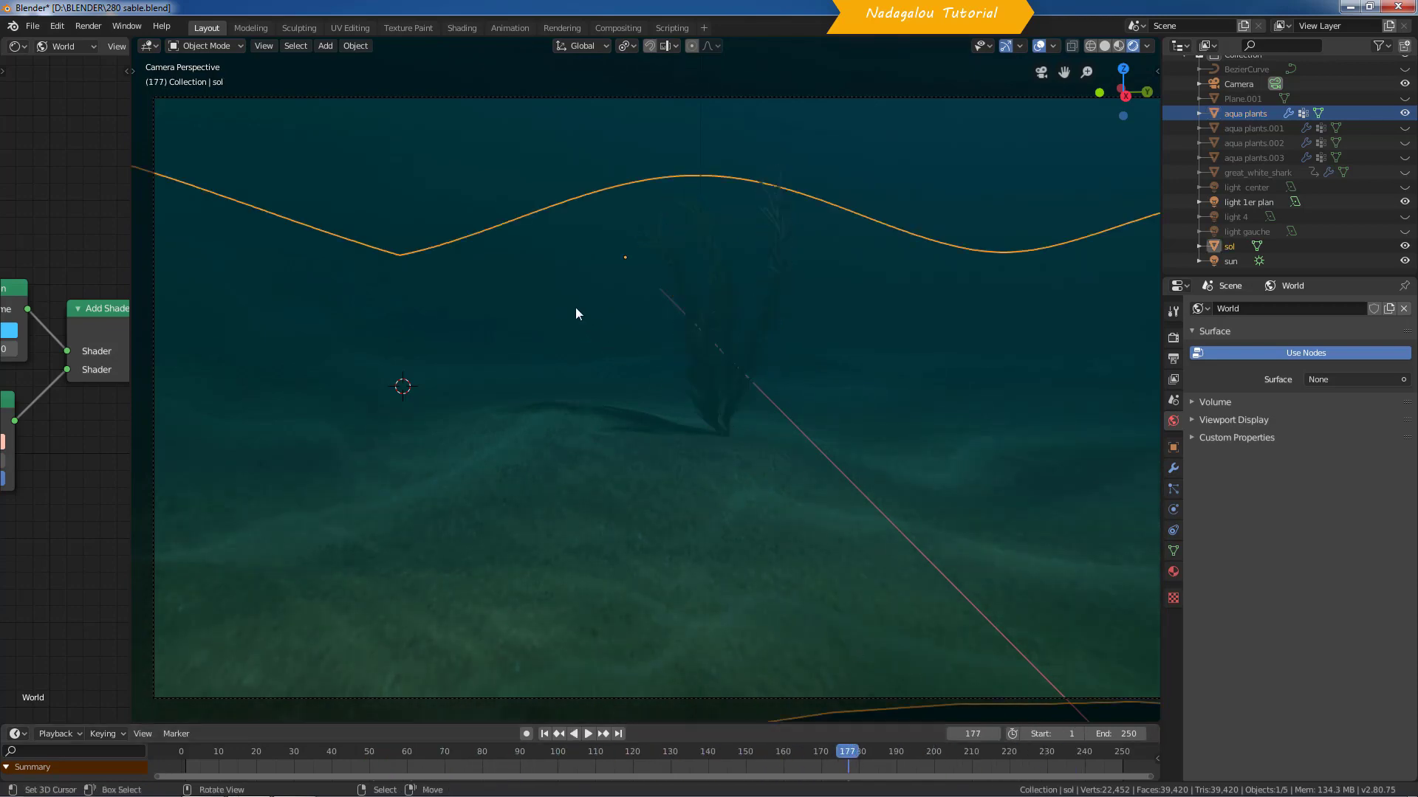
click(529, 159)
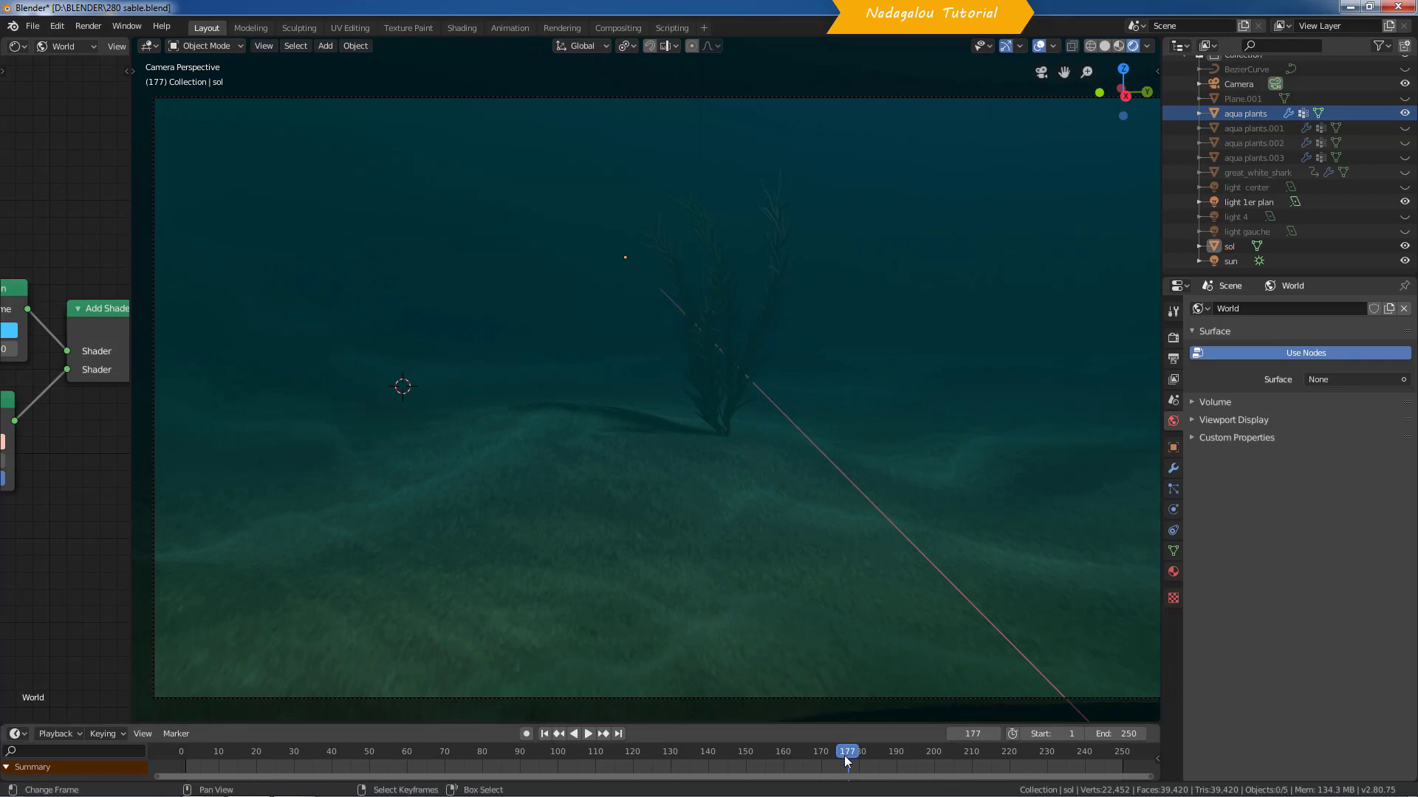
Step: Select the central aqua plants object at frame 150 and examine its Wave modifier settings while playing and scrubbing the animation
key(space)
drag(938, 733, 745, 707)
click(728, 374)
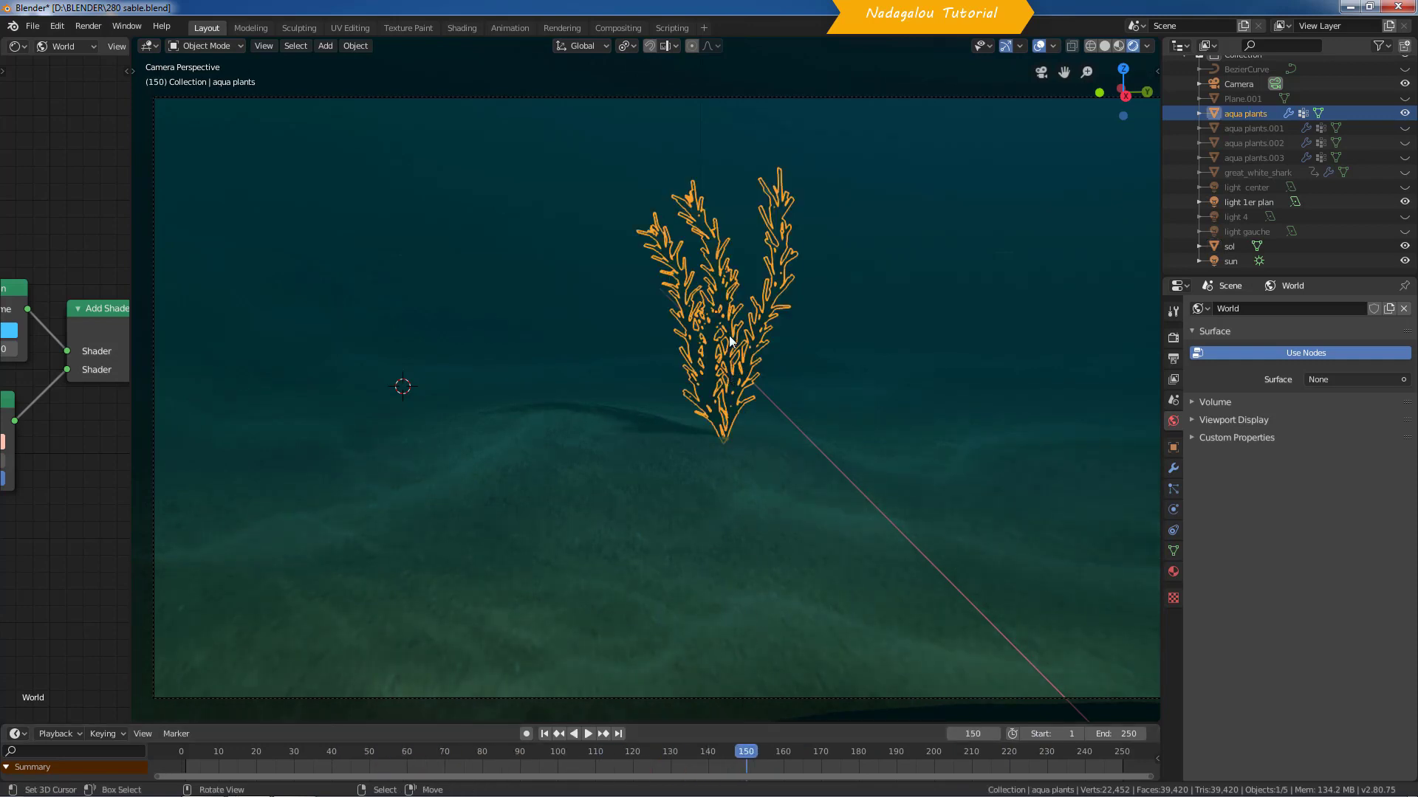
click(1173, 469)
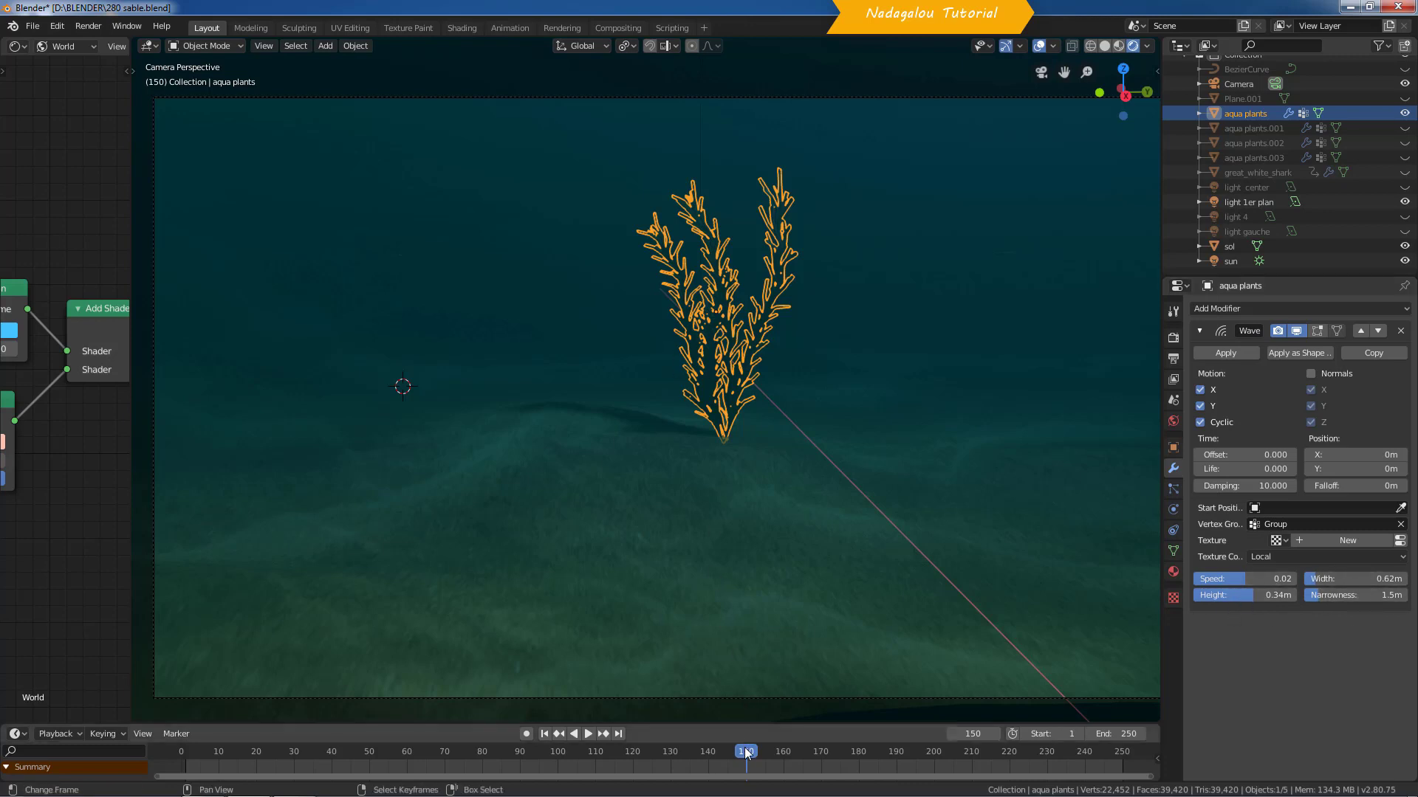
key(space)
drag(798, 721, 619, 704)
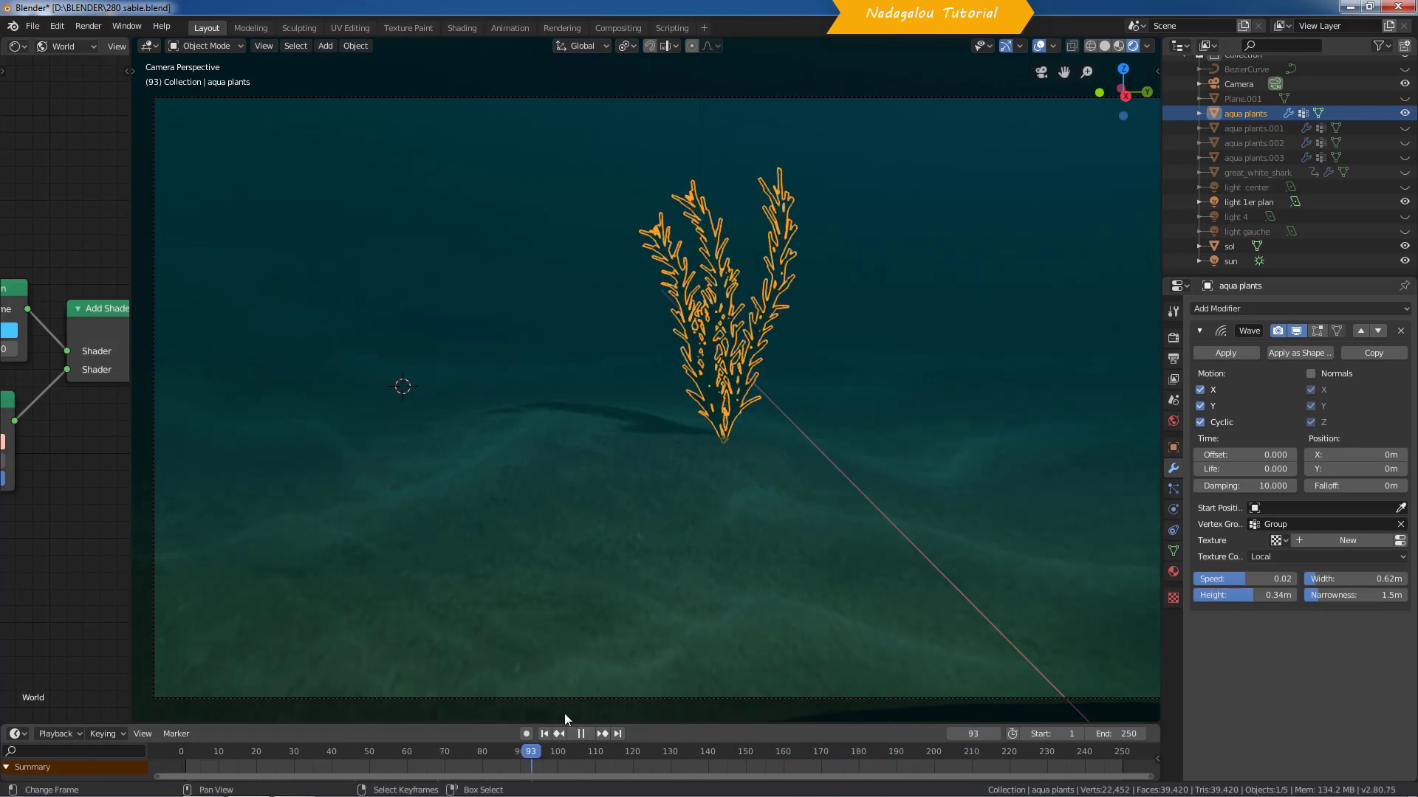
key(space)
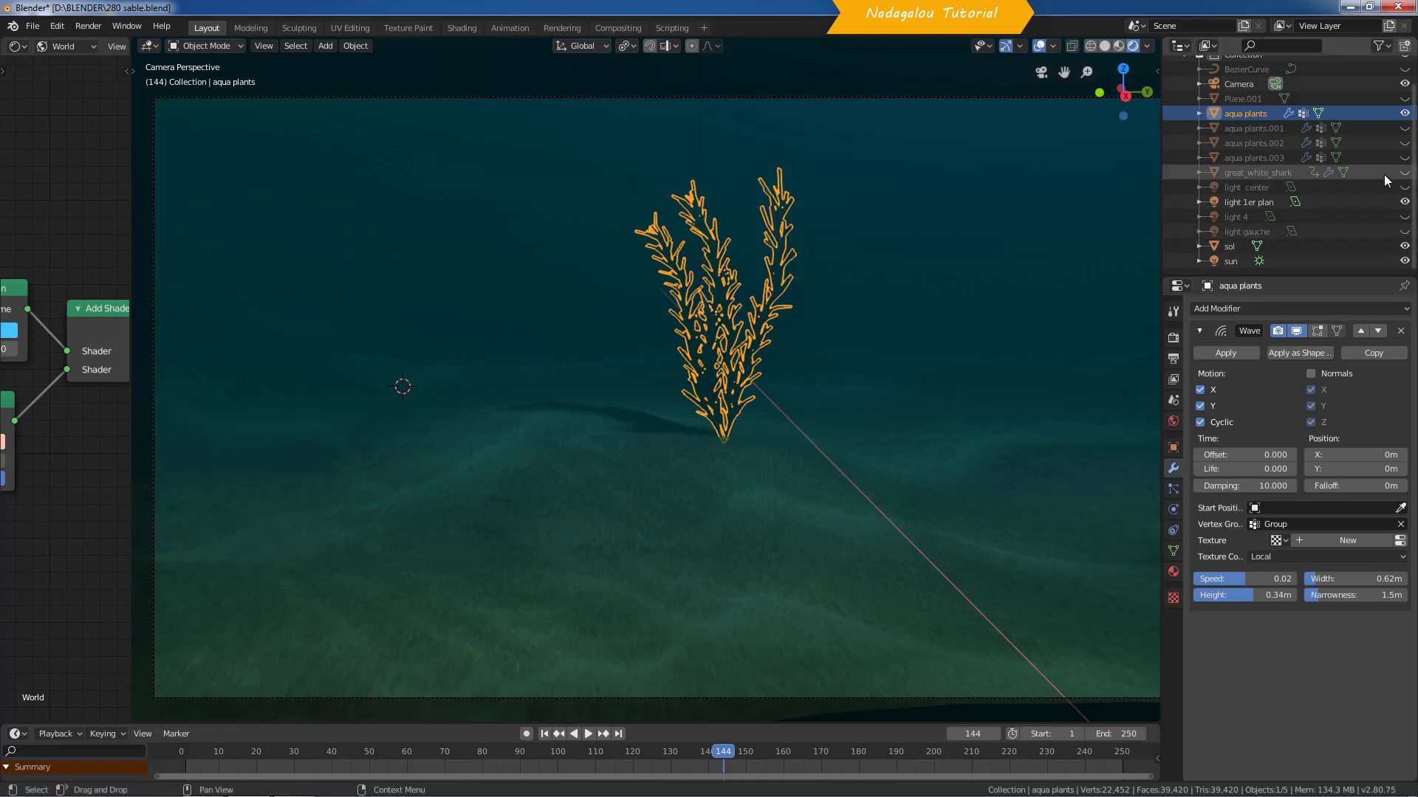
Step: Show the great_white_shark object and scrub the animation to frame 180 with nothing selected to examine the shark beside the central plant
click(1404, 172)
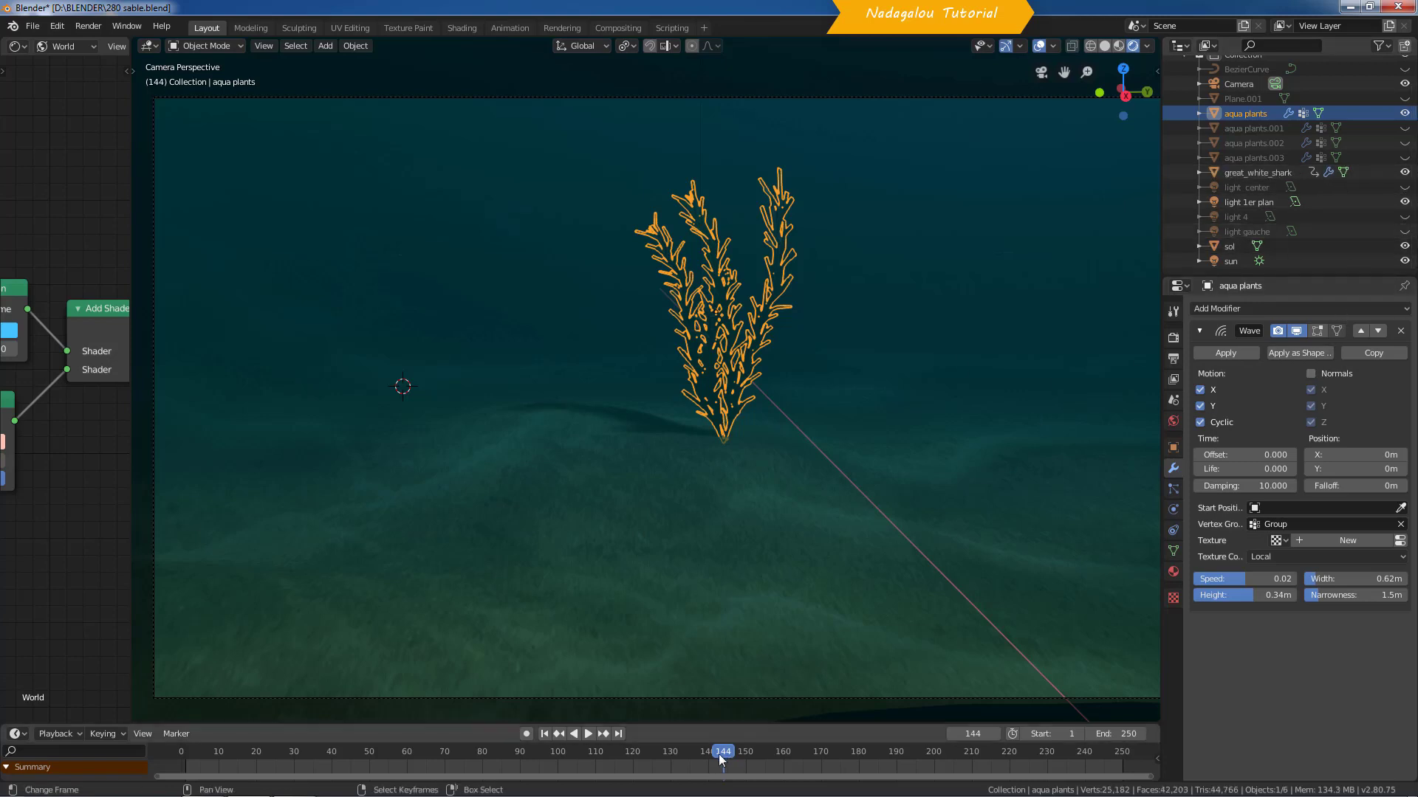
key(space)
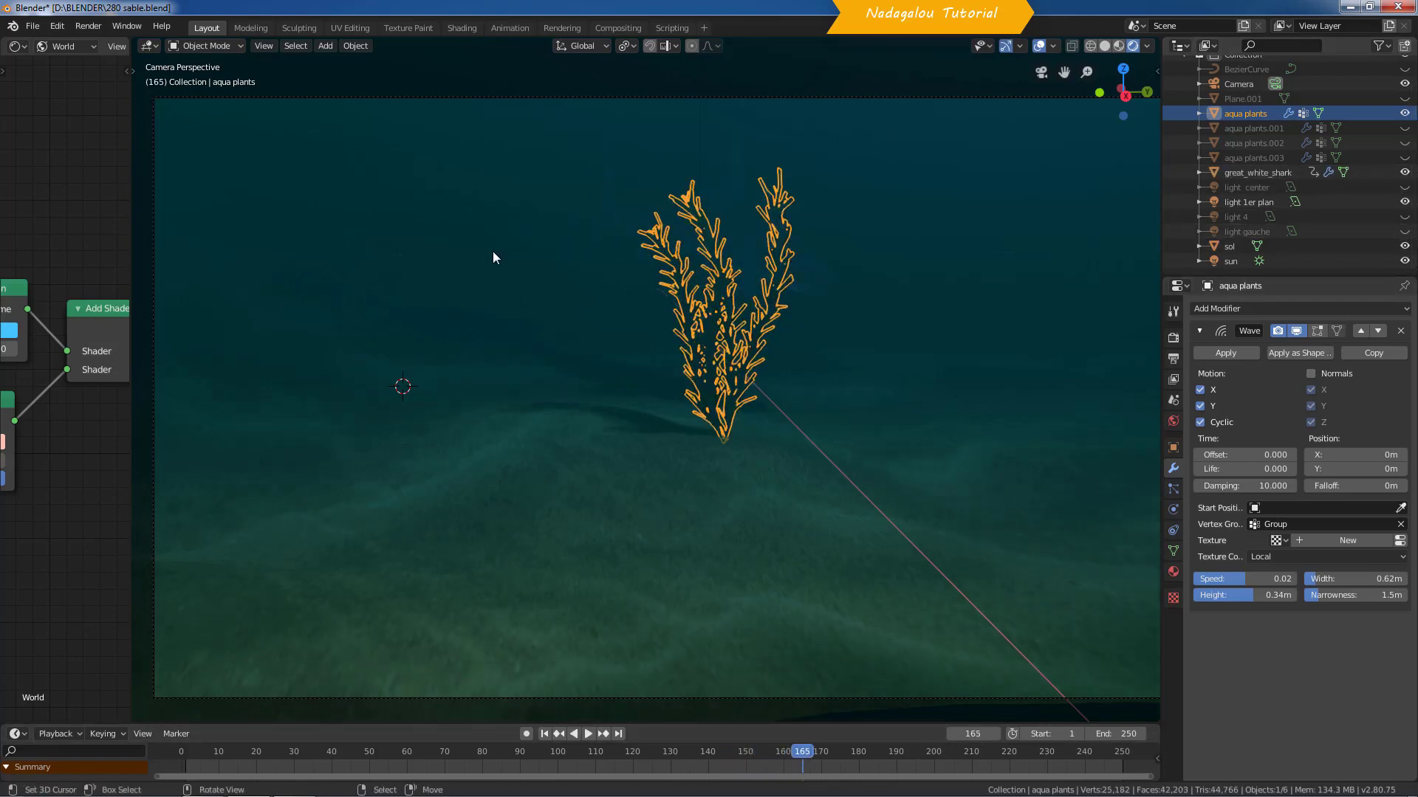
click(494, 251)
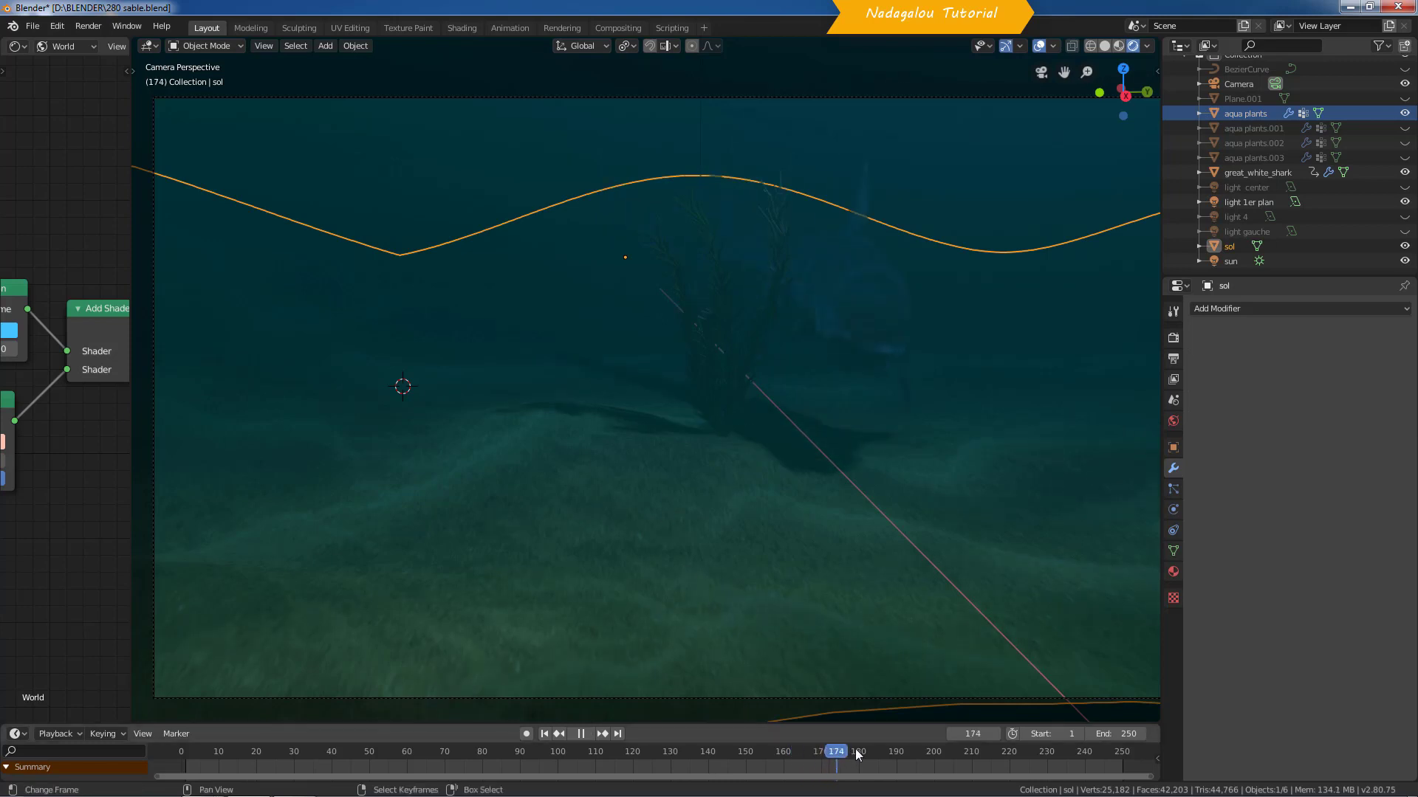
click(770, 746)
drag(770, 744, 829, 741)
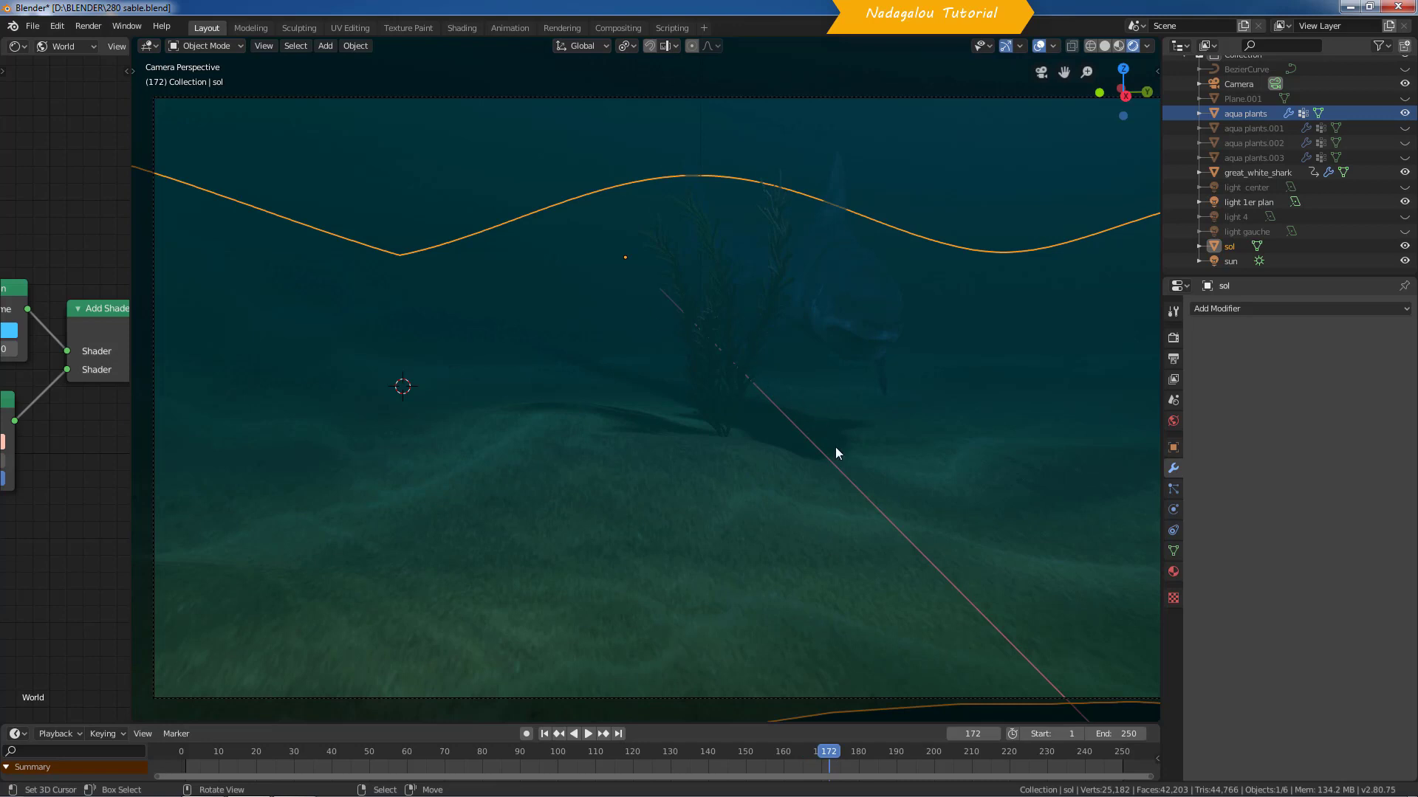
click(480, 157)
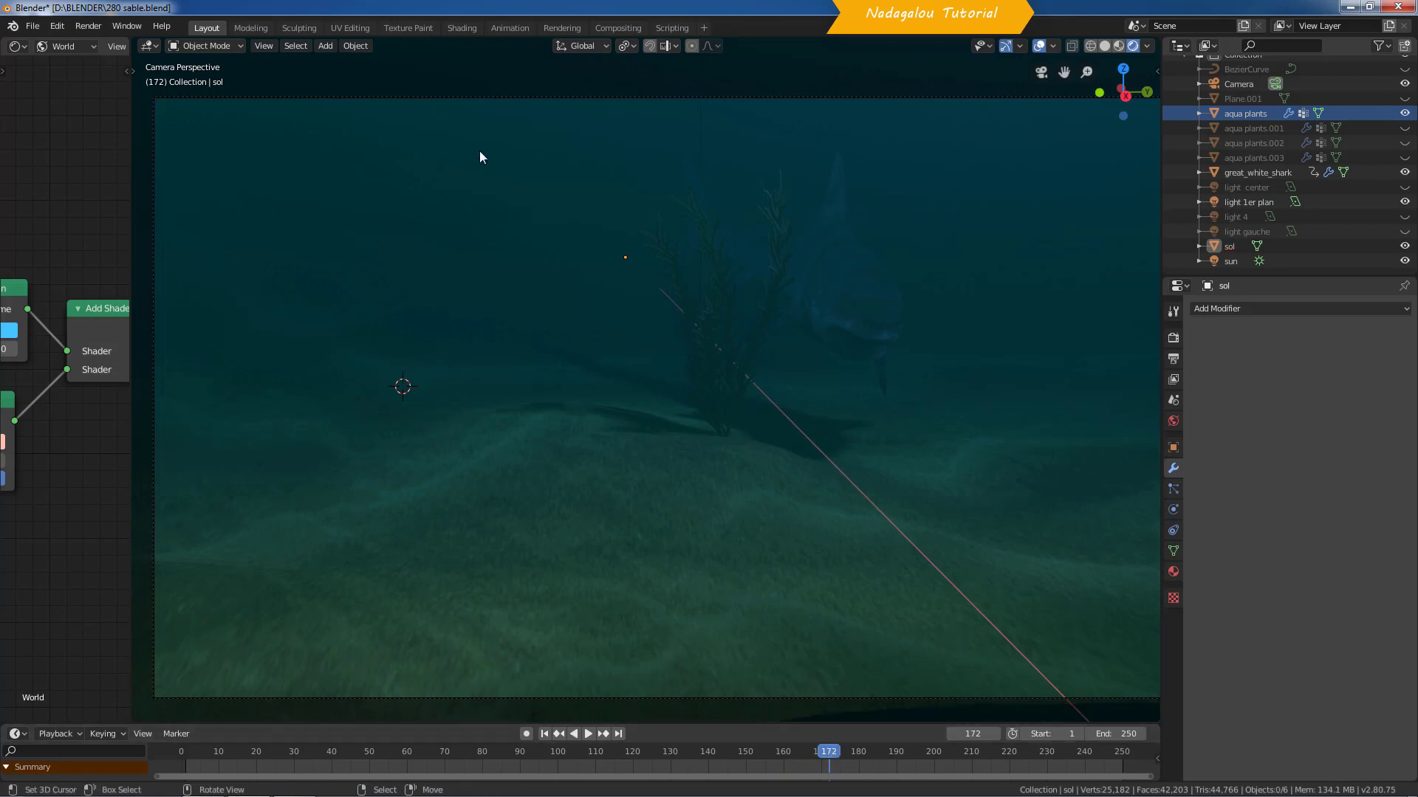
drag(834, 752, 859, 706)
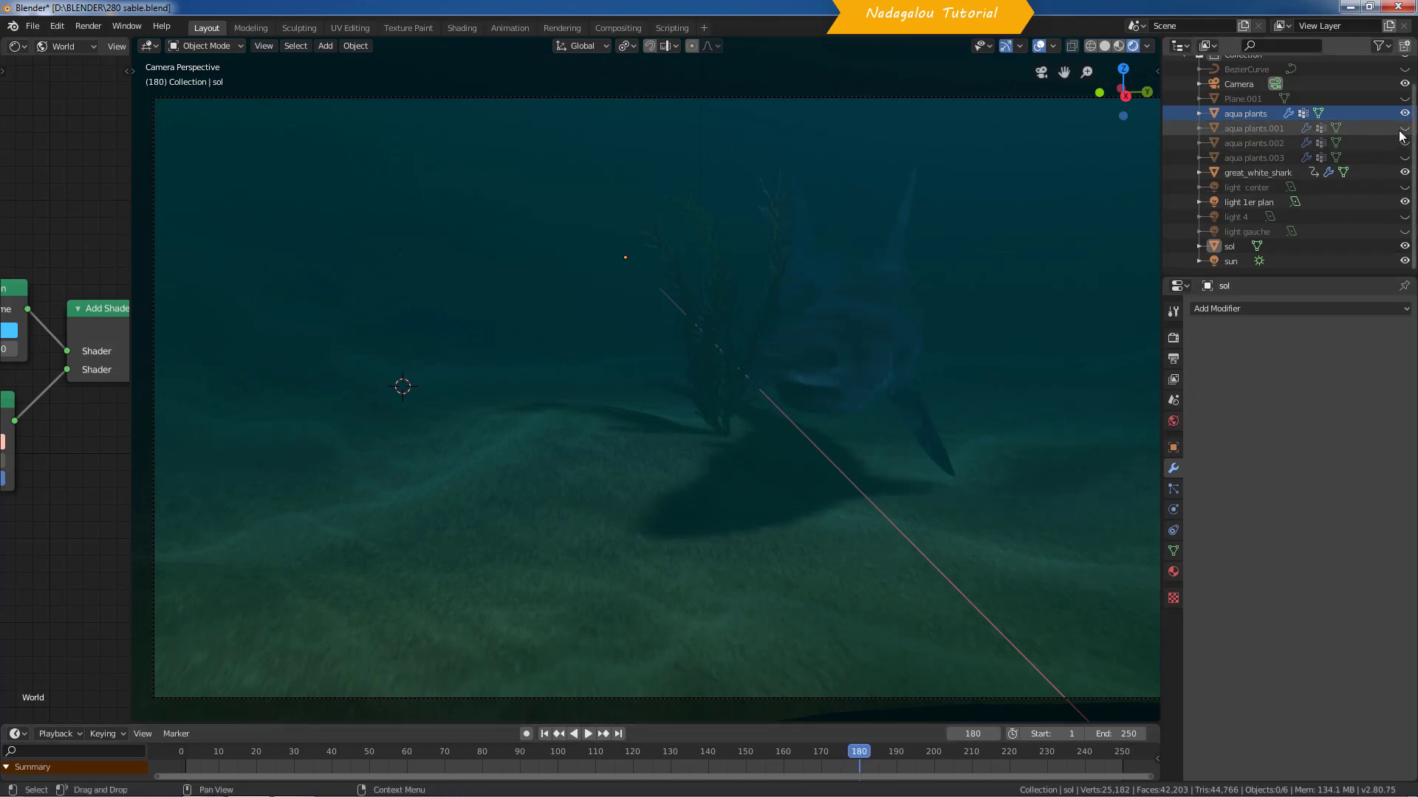
Step: Show the aqua plants.001, .002 and .003 objects and play the animation around frames 179 to 183 with all the plants
drag(1404, 127, 1405, 162)
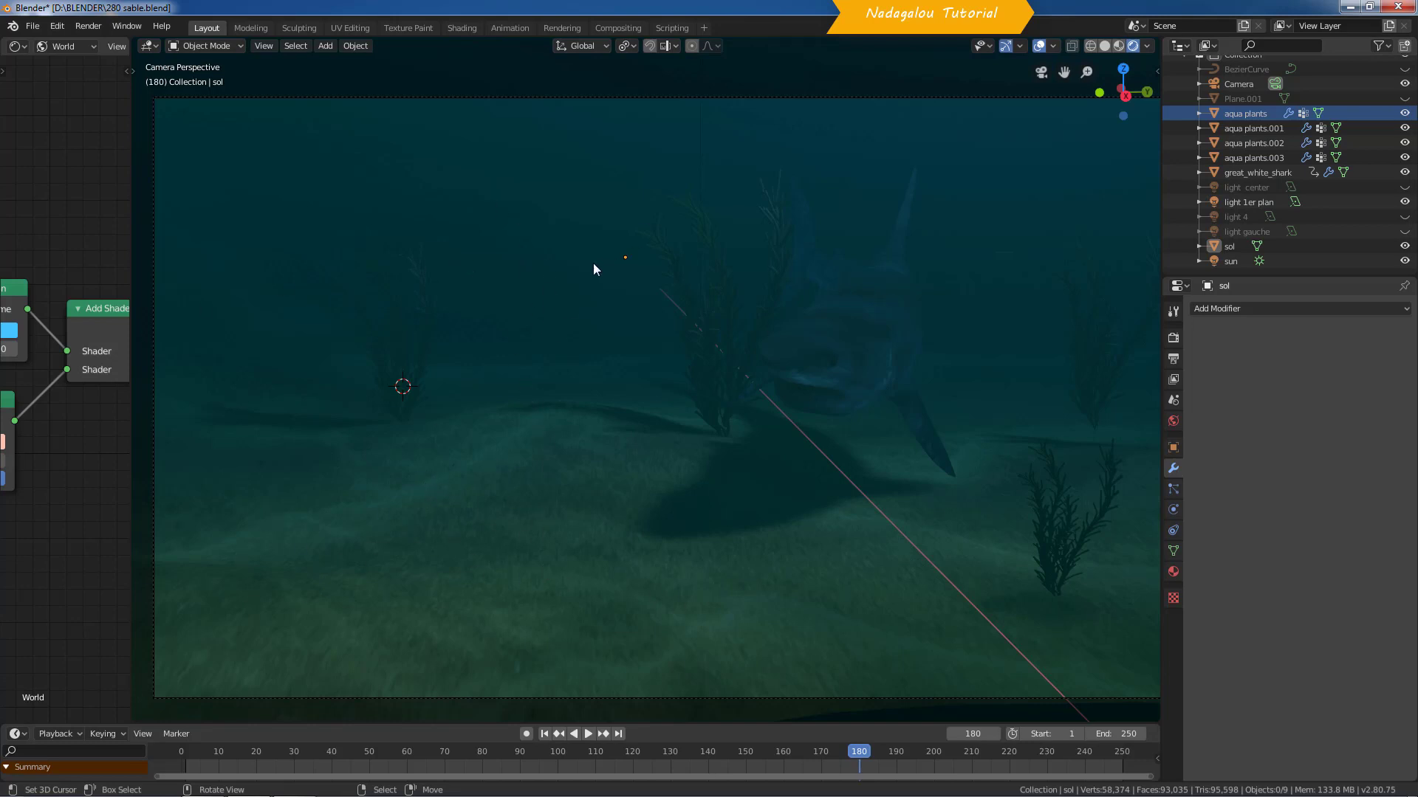
key(space)
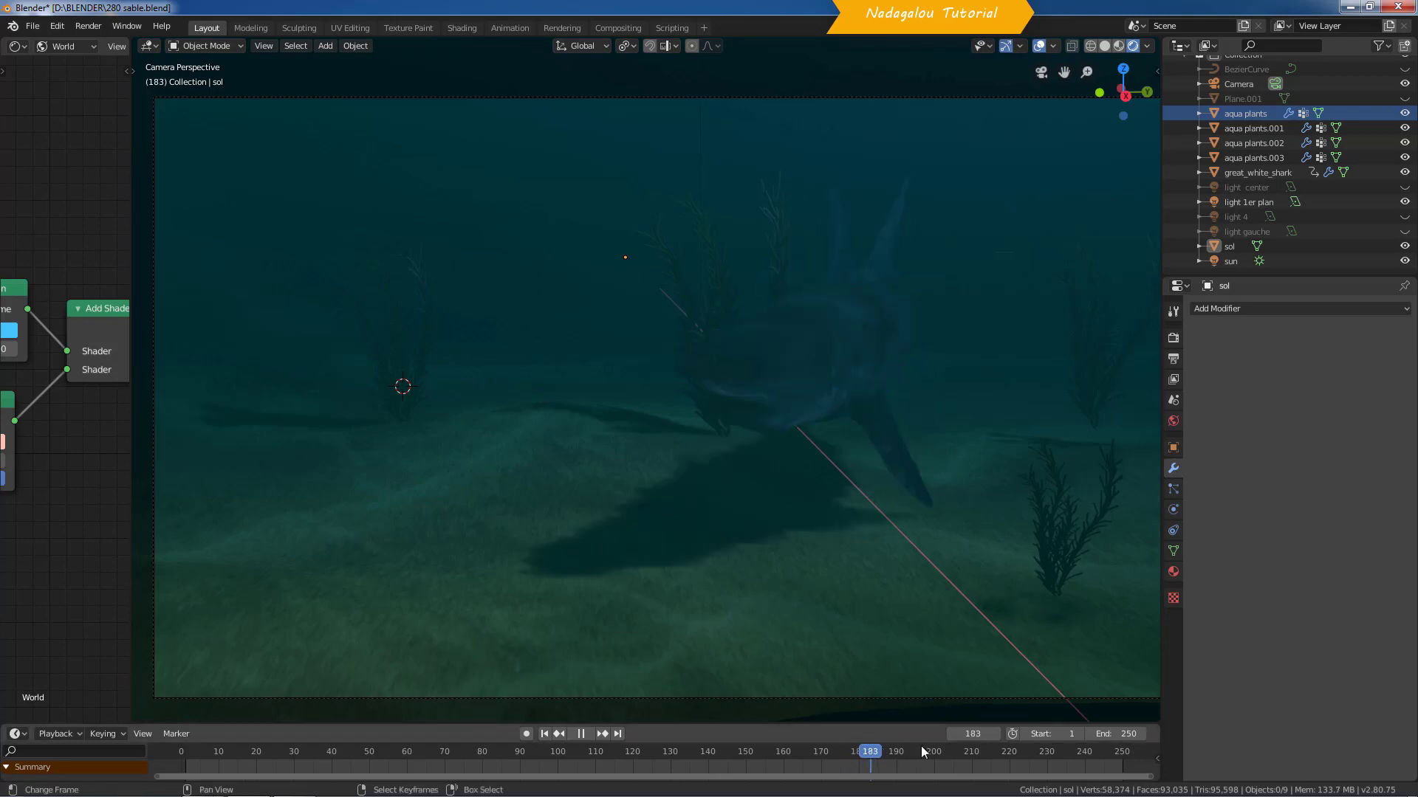
key(space)
drag(926, 742, 855, 742)
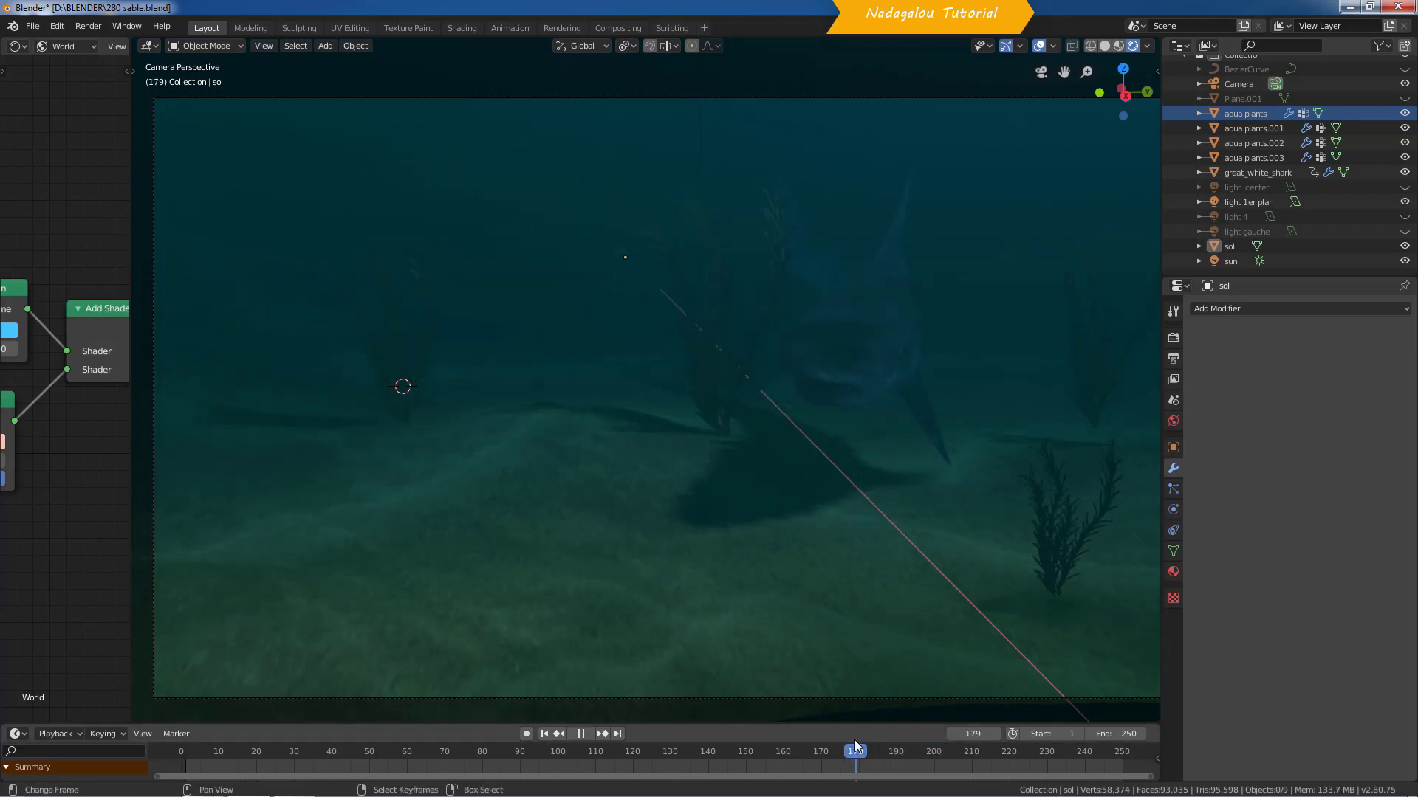
Step: Show the light center object, comparing the scene with and without it, and scrub the animation to frame 166
click(1404, 187)
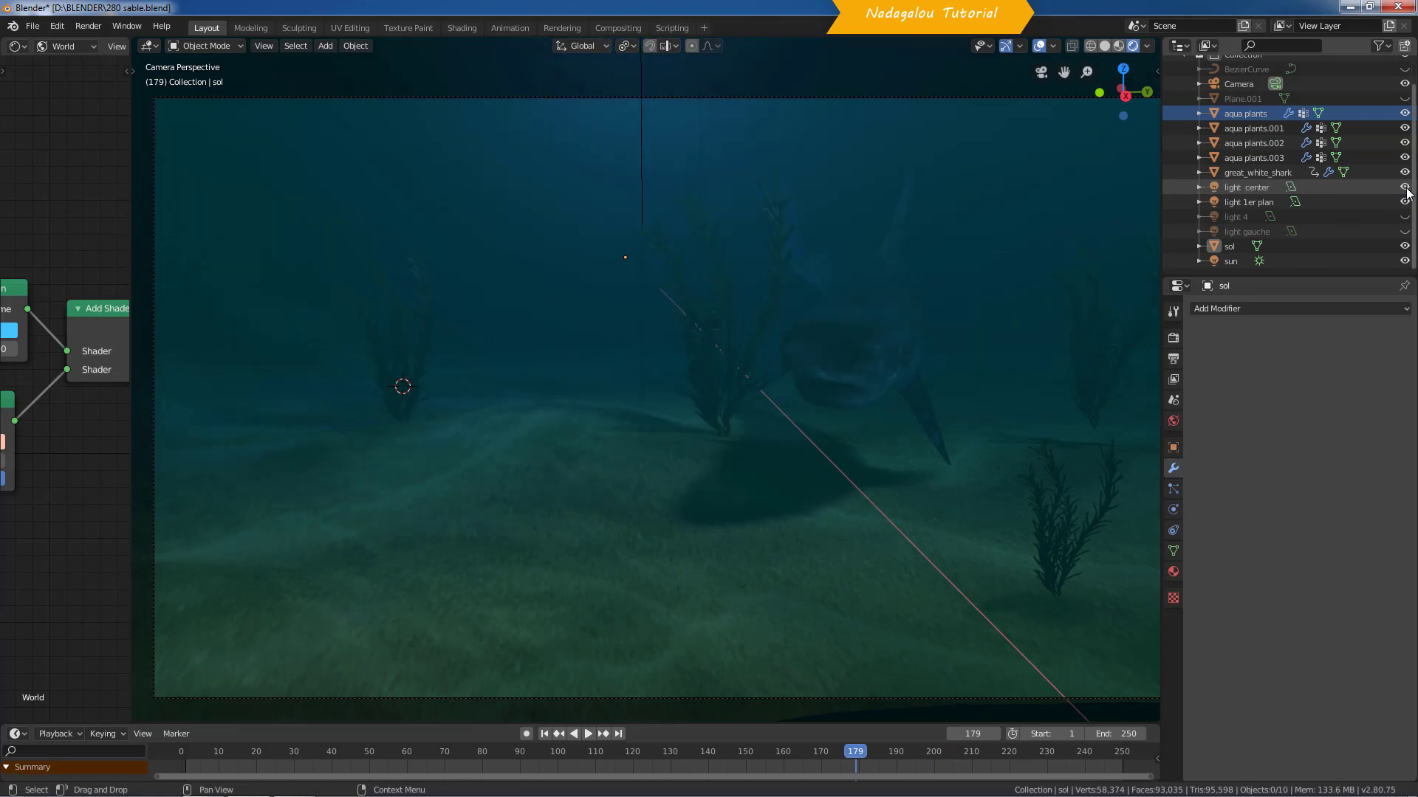
click(1404, 188)
click(1404, 187)
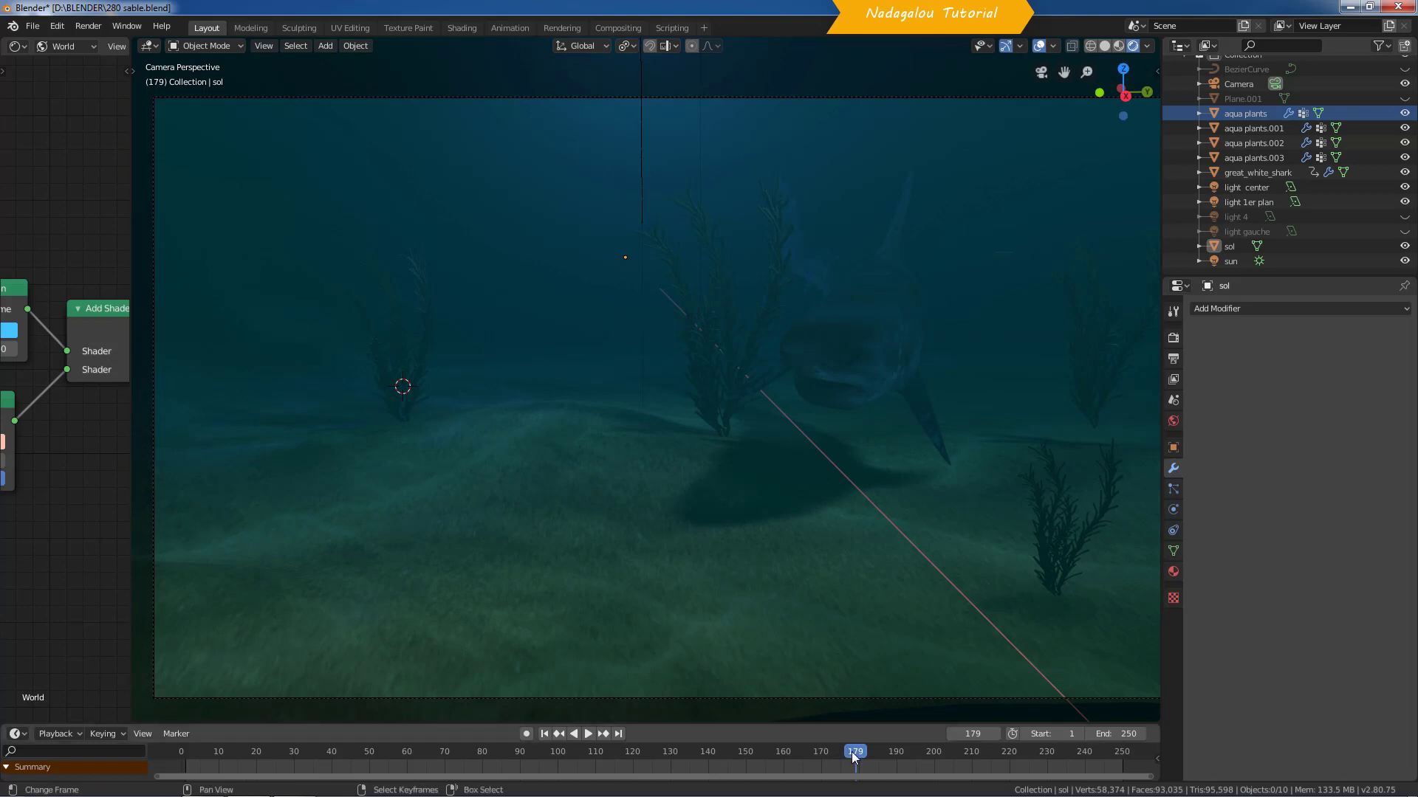
key(shift+ctrl+space)
drag(715, 737, 806, 728)
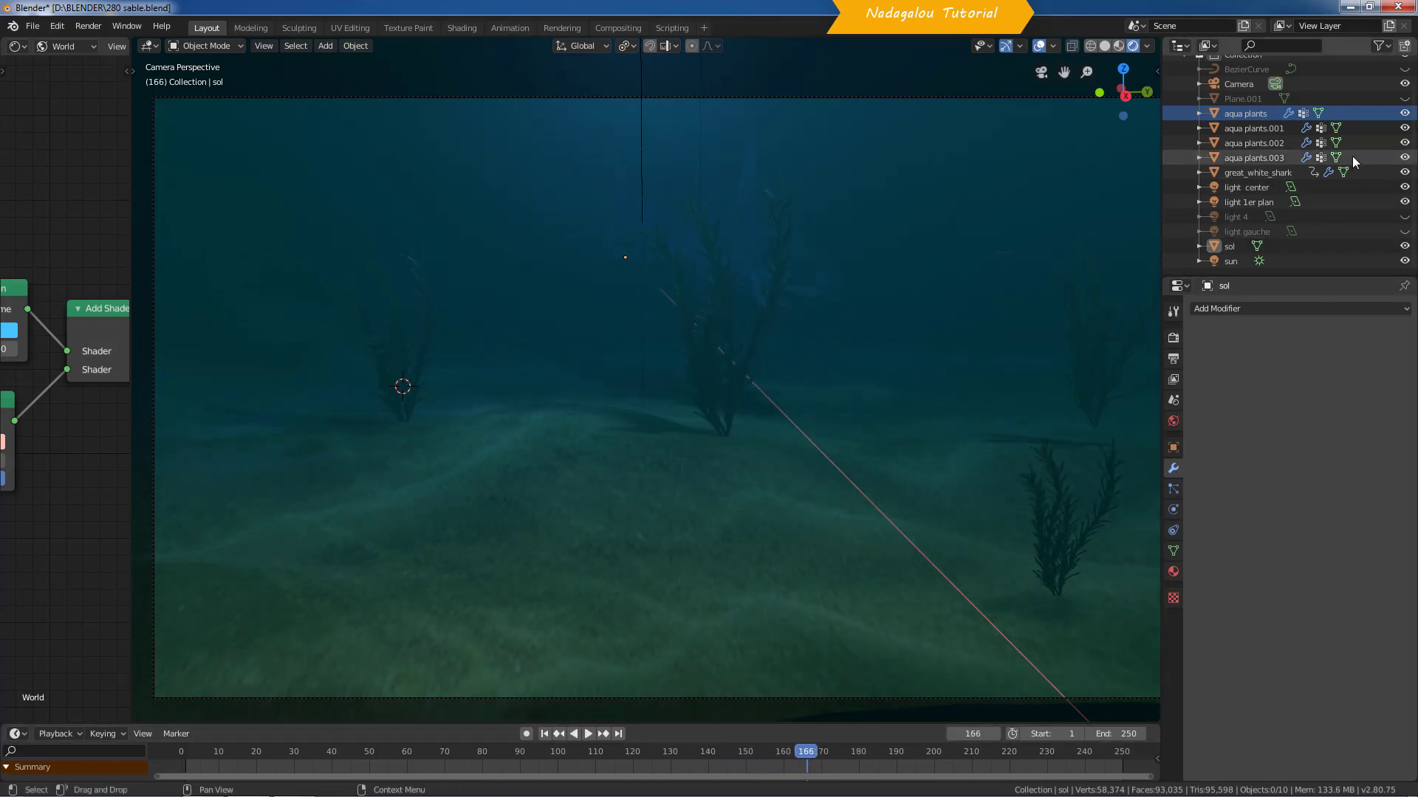
Step: Display the light center's area light settings and play and scrub the animation between frames 142 and 216 to examine its effect
click(1255, 190)
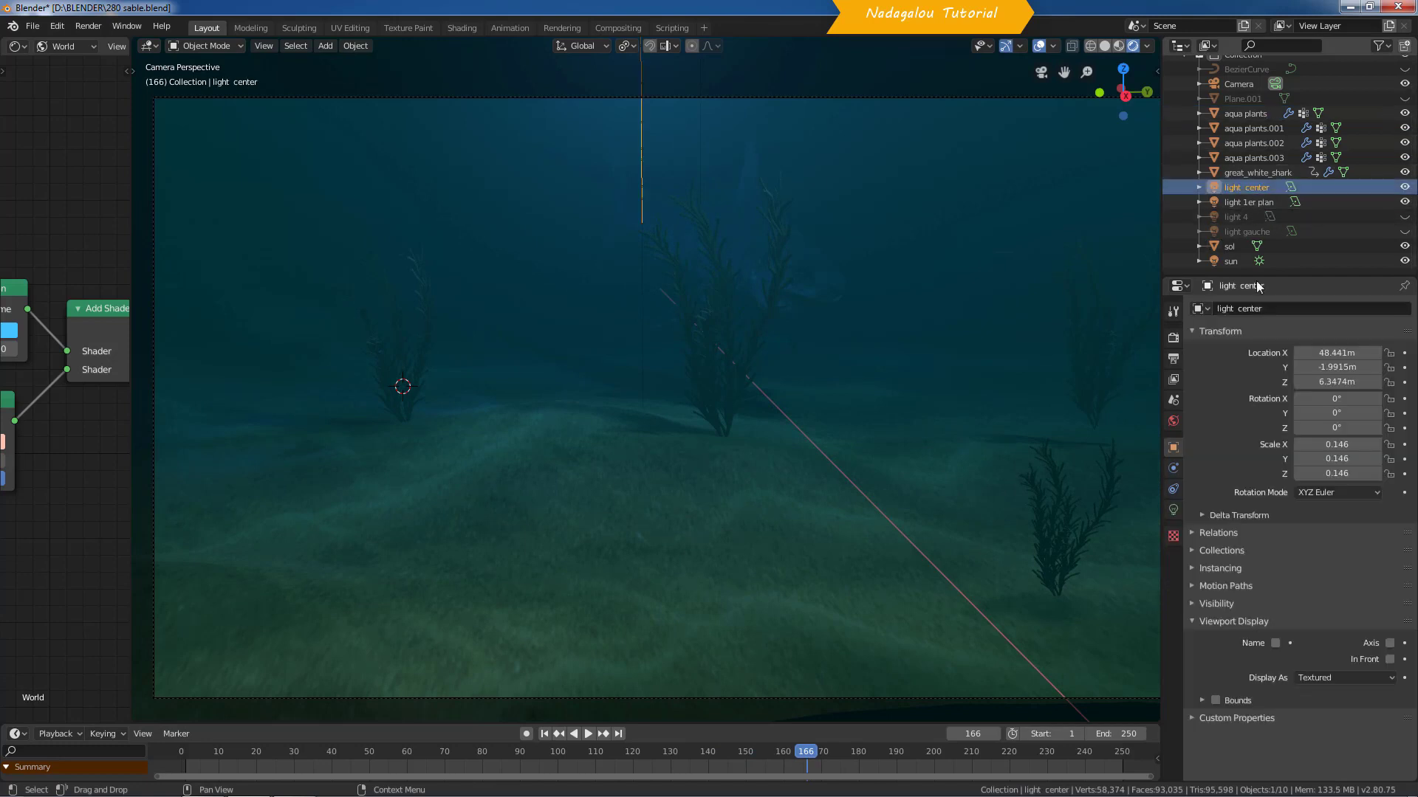
click(1173, 510)
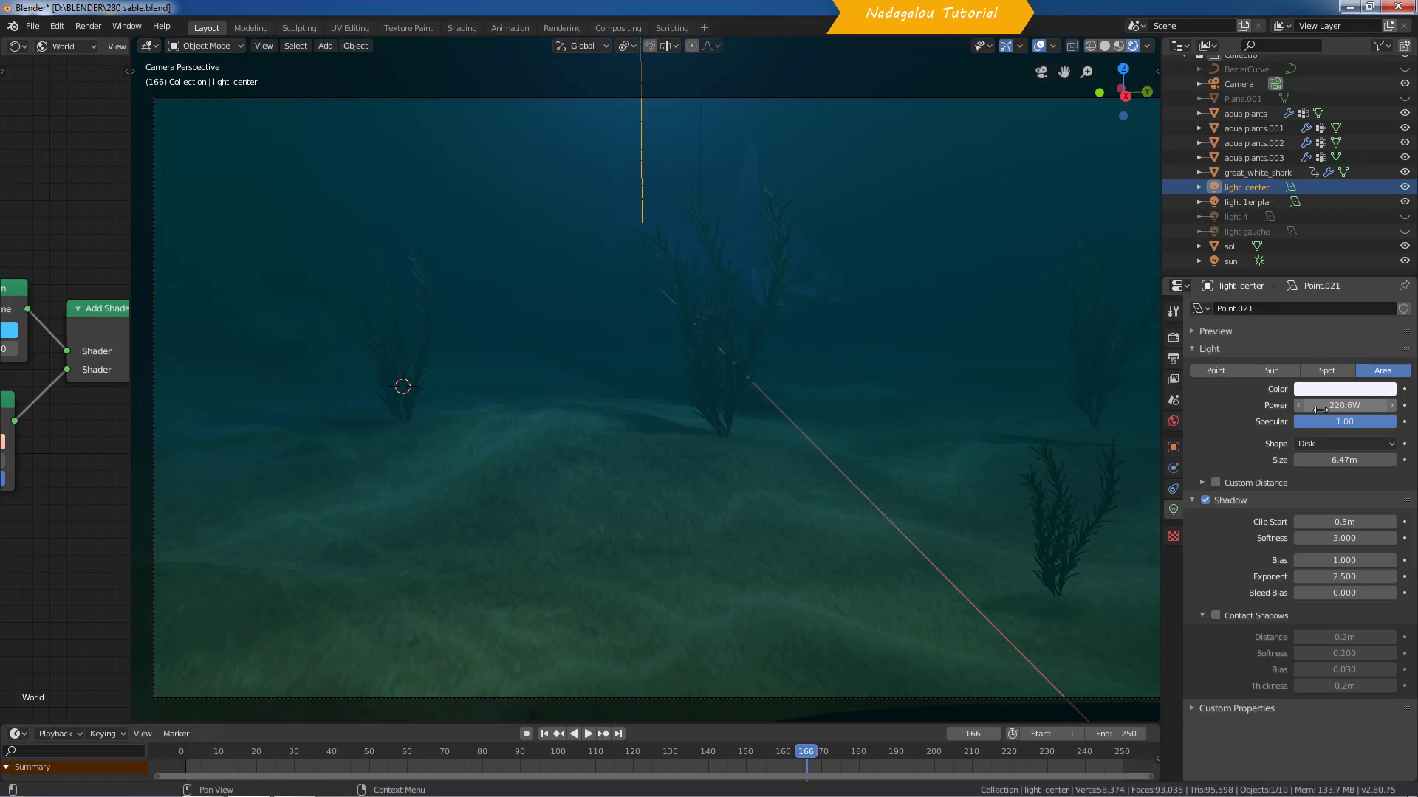
drag(807, 751, 741, 722)
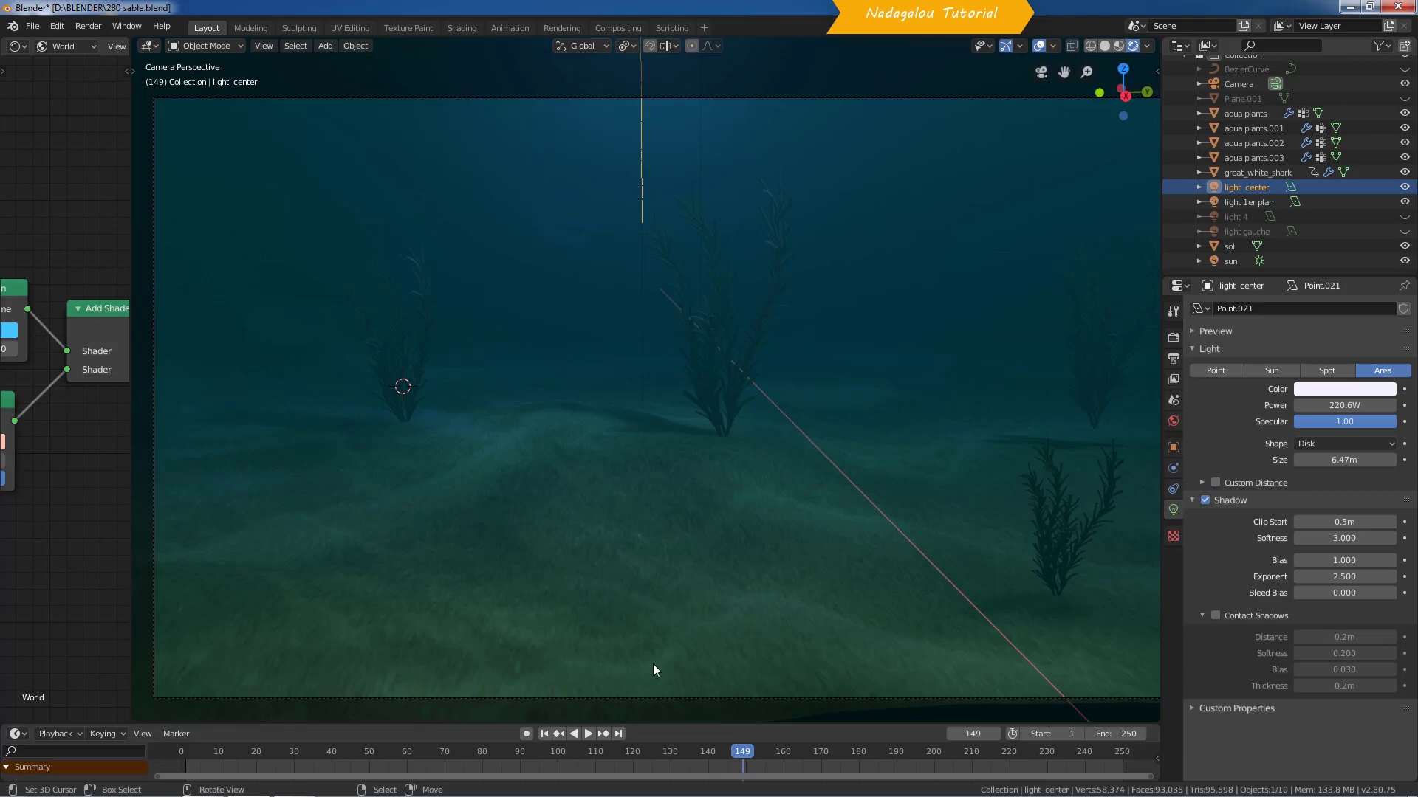
drag(743, 753, 815, 741)
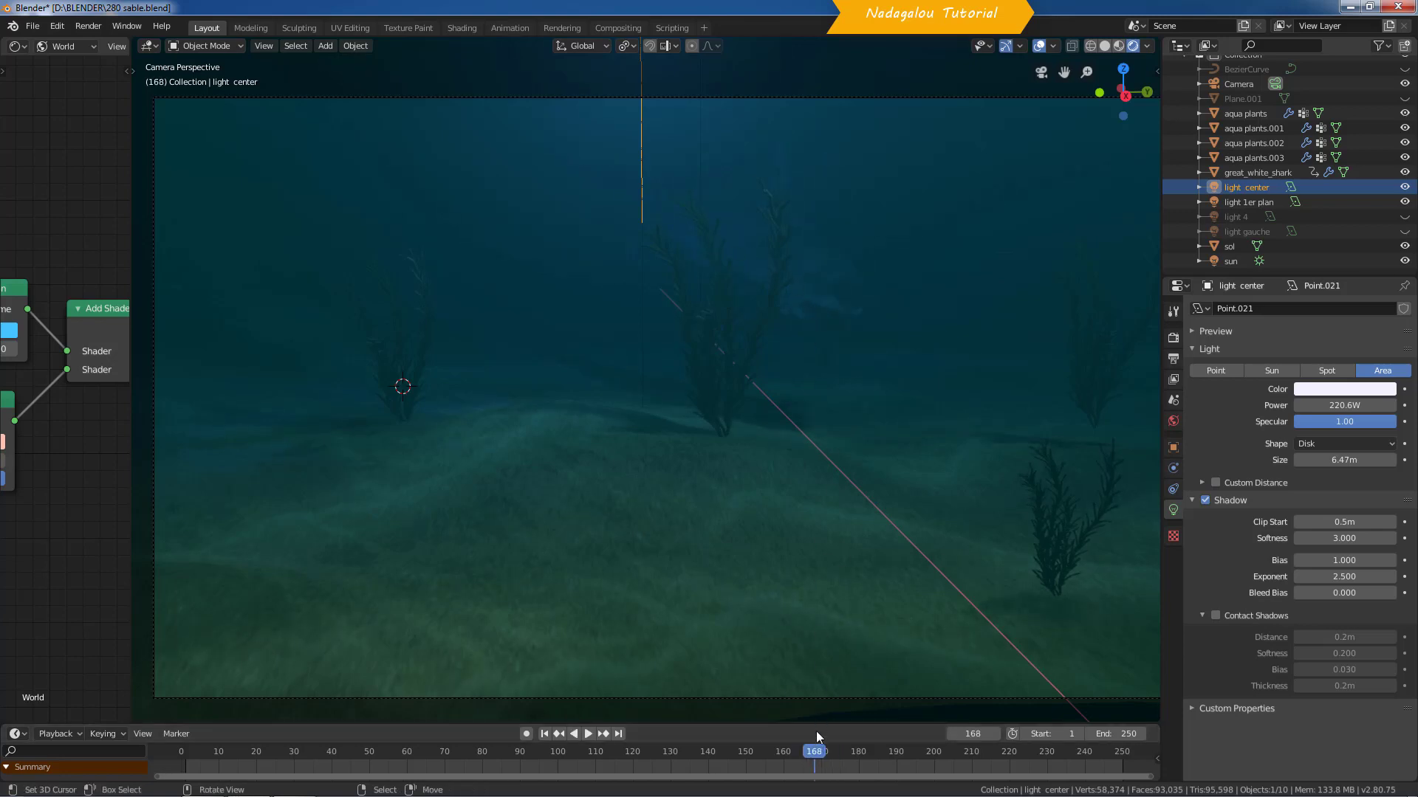
drag(820, 747, 715, 723)
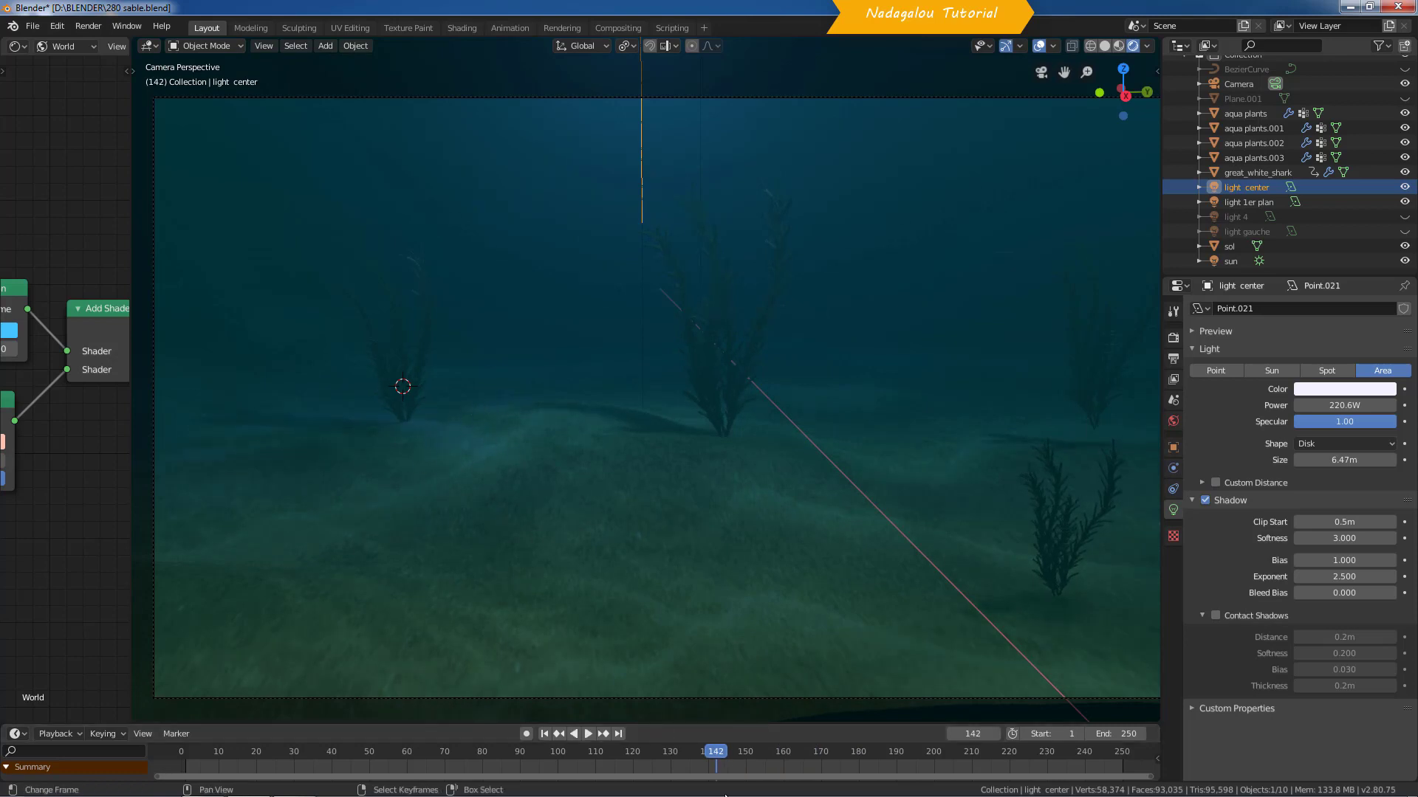
key(space)
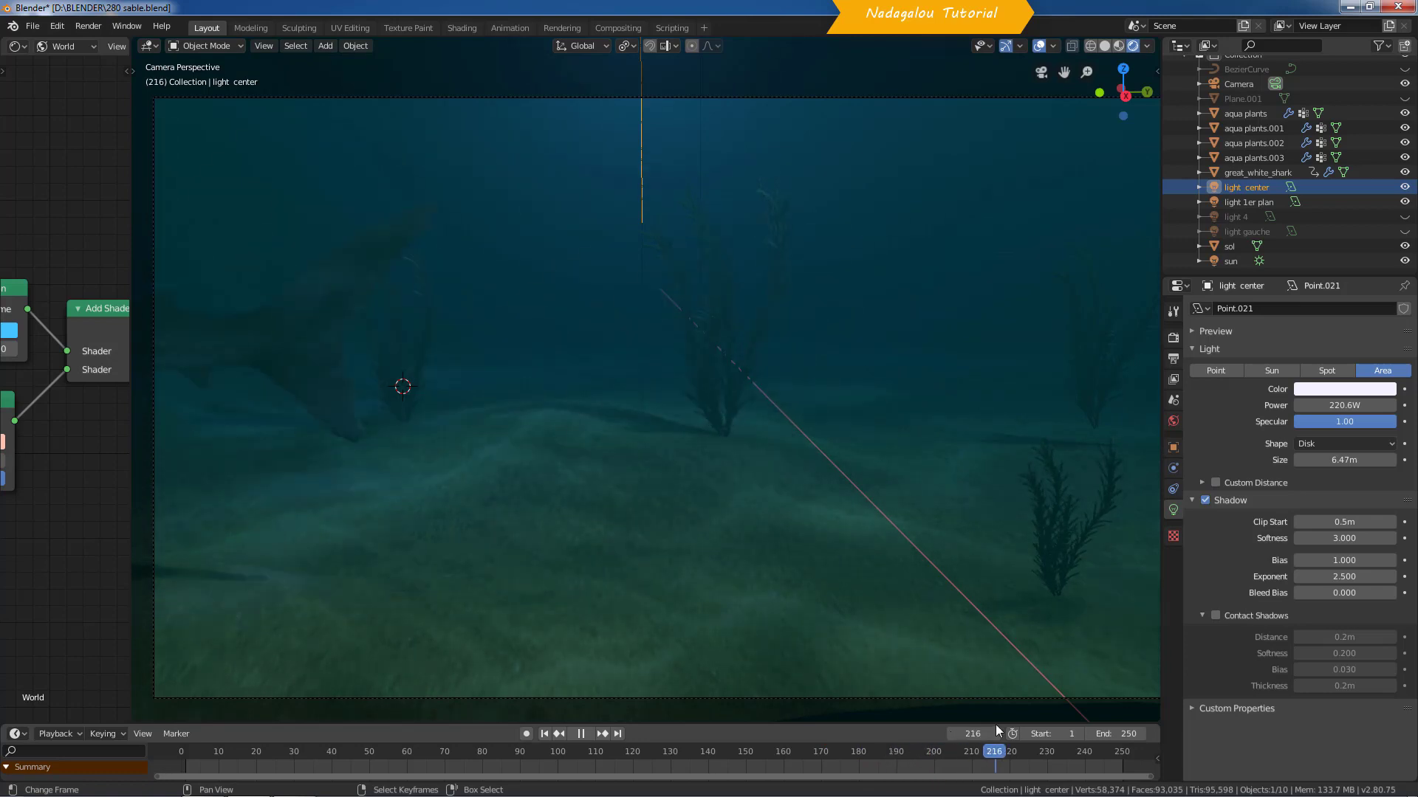
drag(995, 724, 776, 723)
key(space)
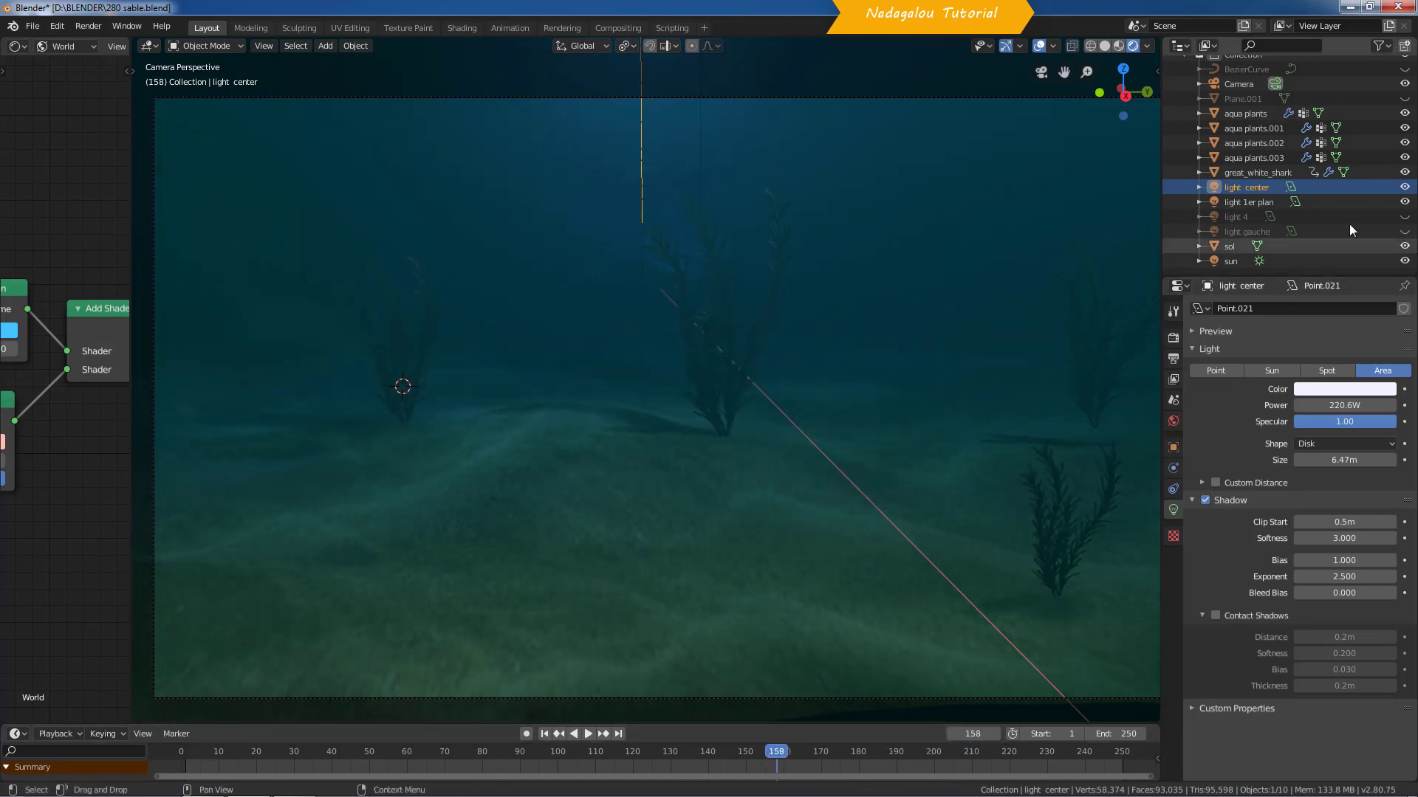
Step: Temporarily show light 4 and light gauche to examine their effect during playback, and return to frame 156 with both hidden
click(1404, 202)
click(1404, 204)
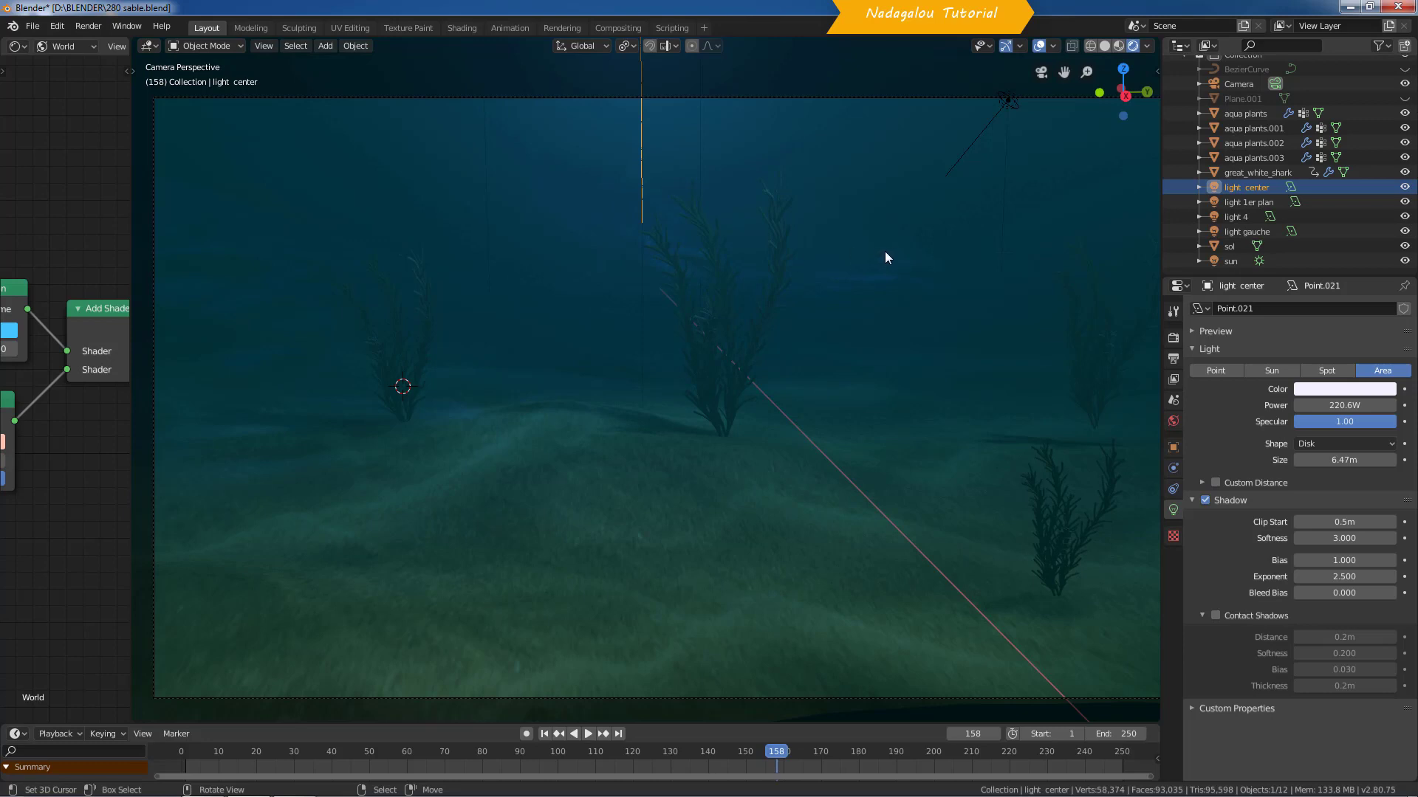
key(space)
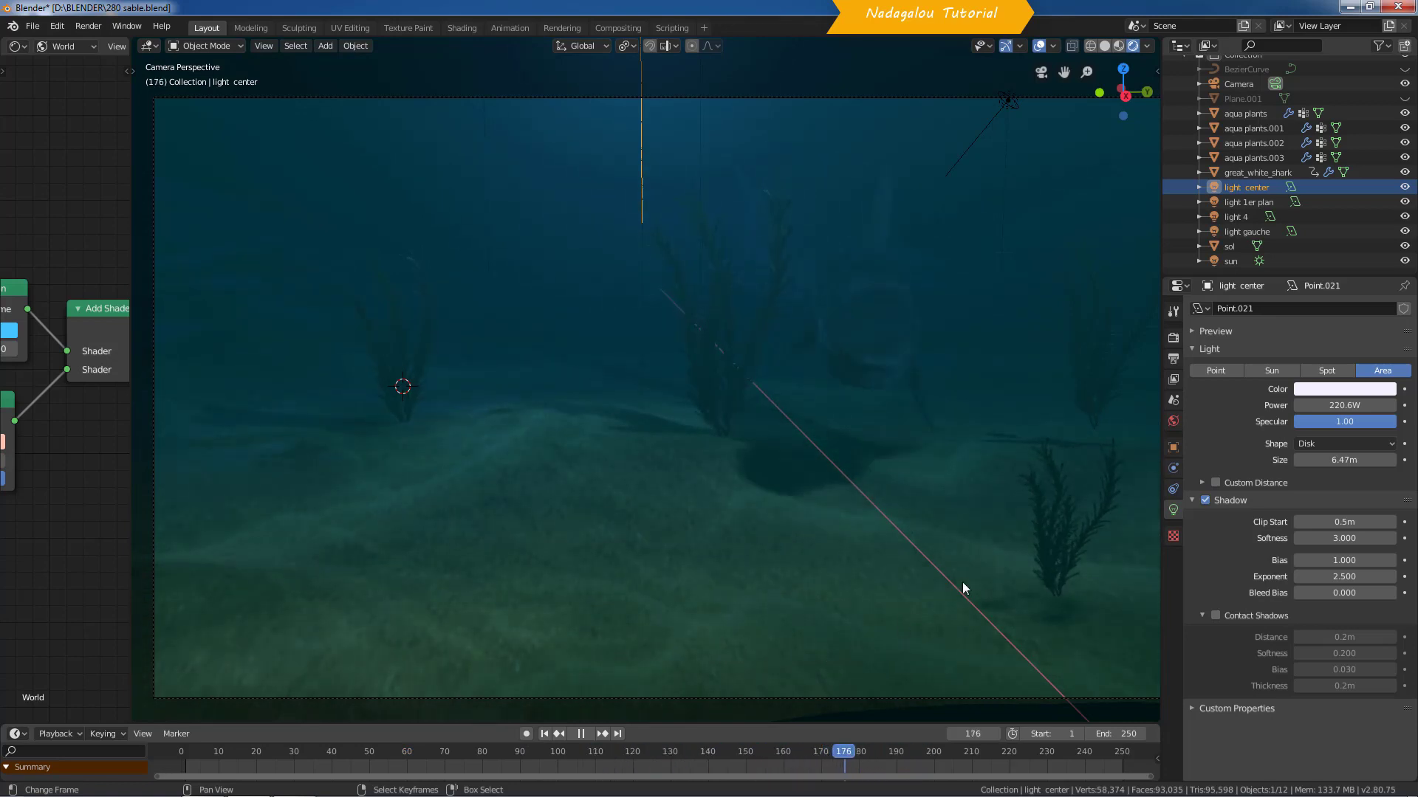
key(space)
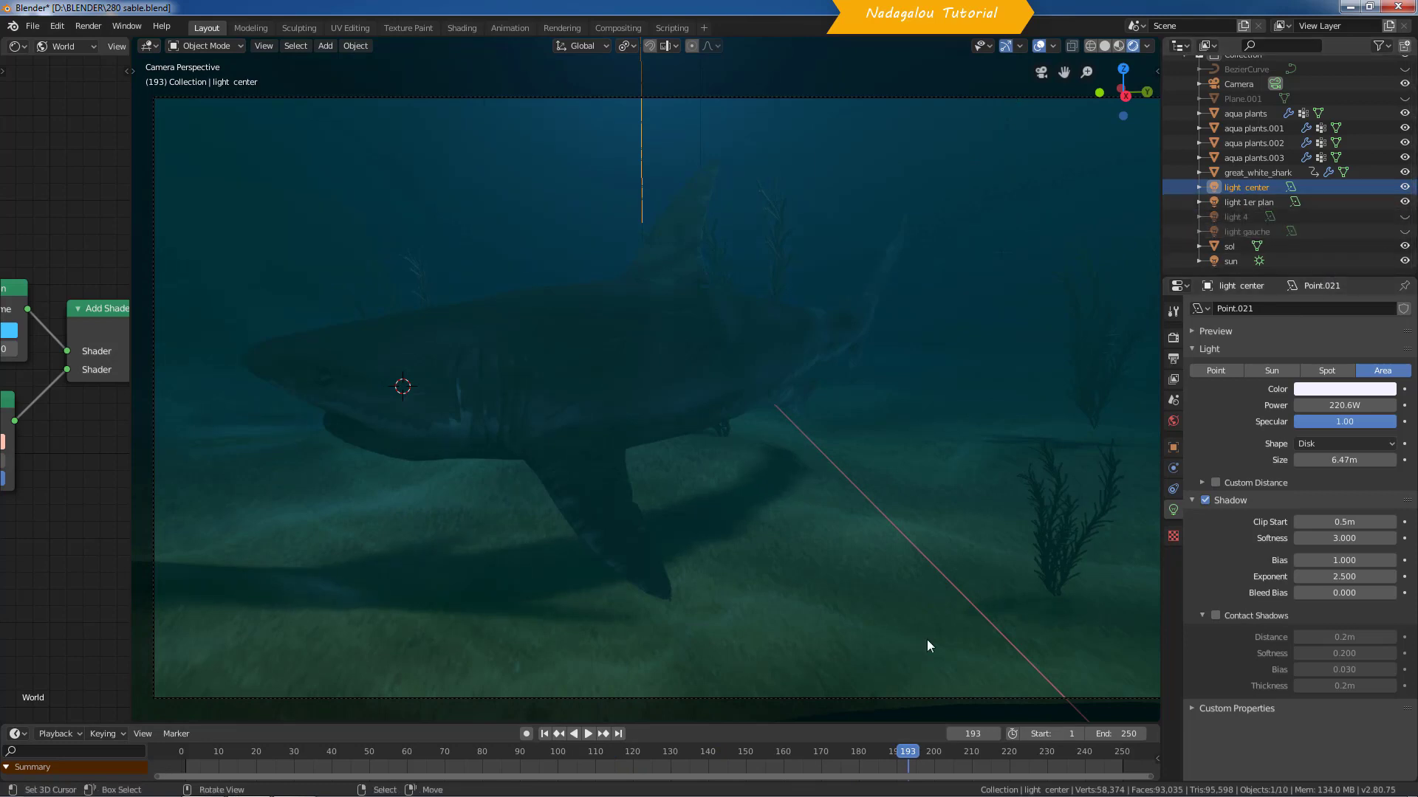
drag(902, 756, 769, 756)
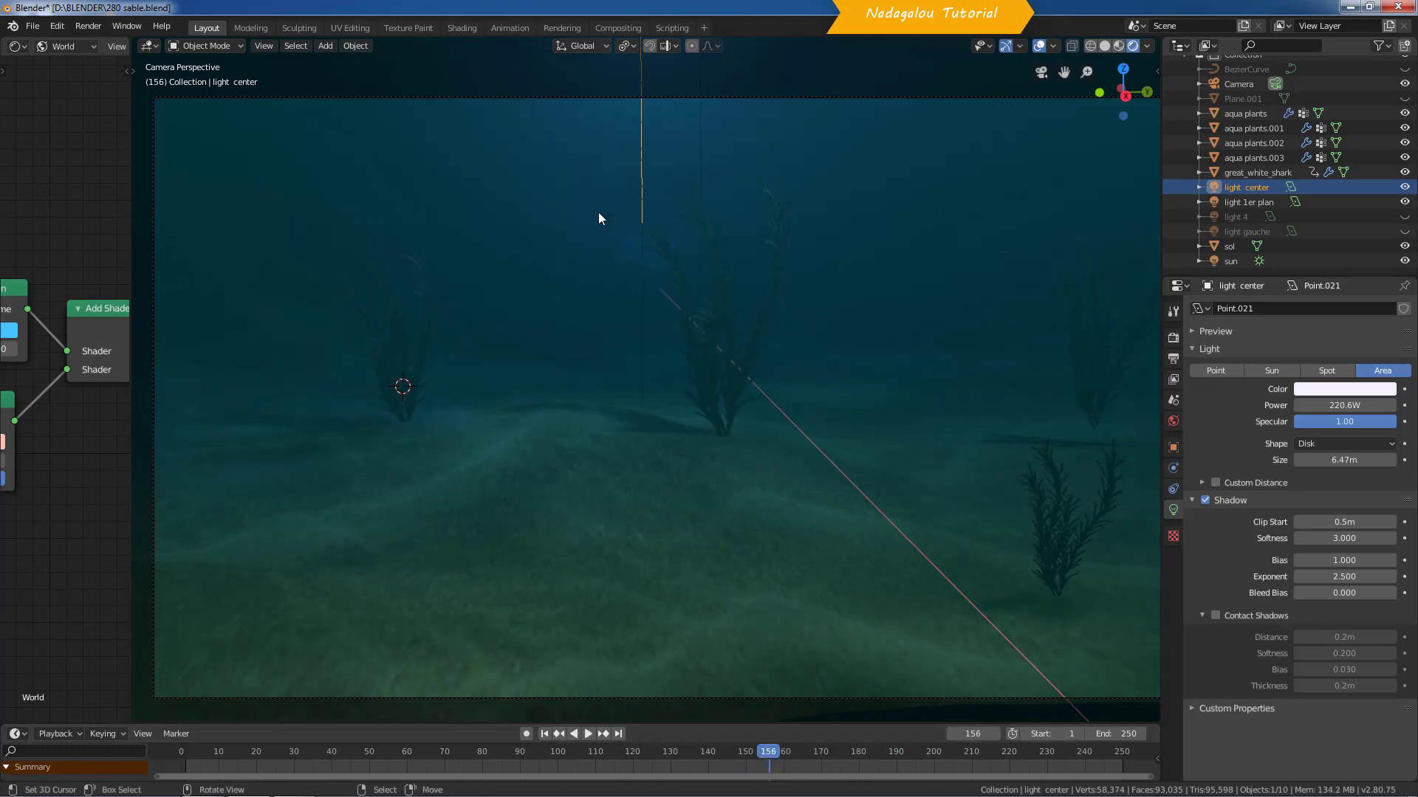
Step: Inspect the light center's color and play and scrub the animation between about frames 171 and 187 to examine the lit shark
click(1314, 391)
mouse_move(1332, 251)
mouse_down()
mouse_move(1327, 289)
mouse_move(1294, 274)
mouse_move(1273, 215)
mouse_move(1295, 196)
mouse_move(1325, 242)
mouse_up()
key(space)
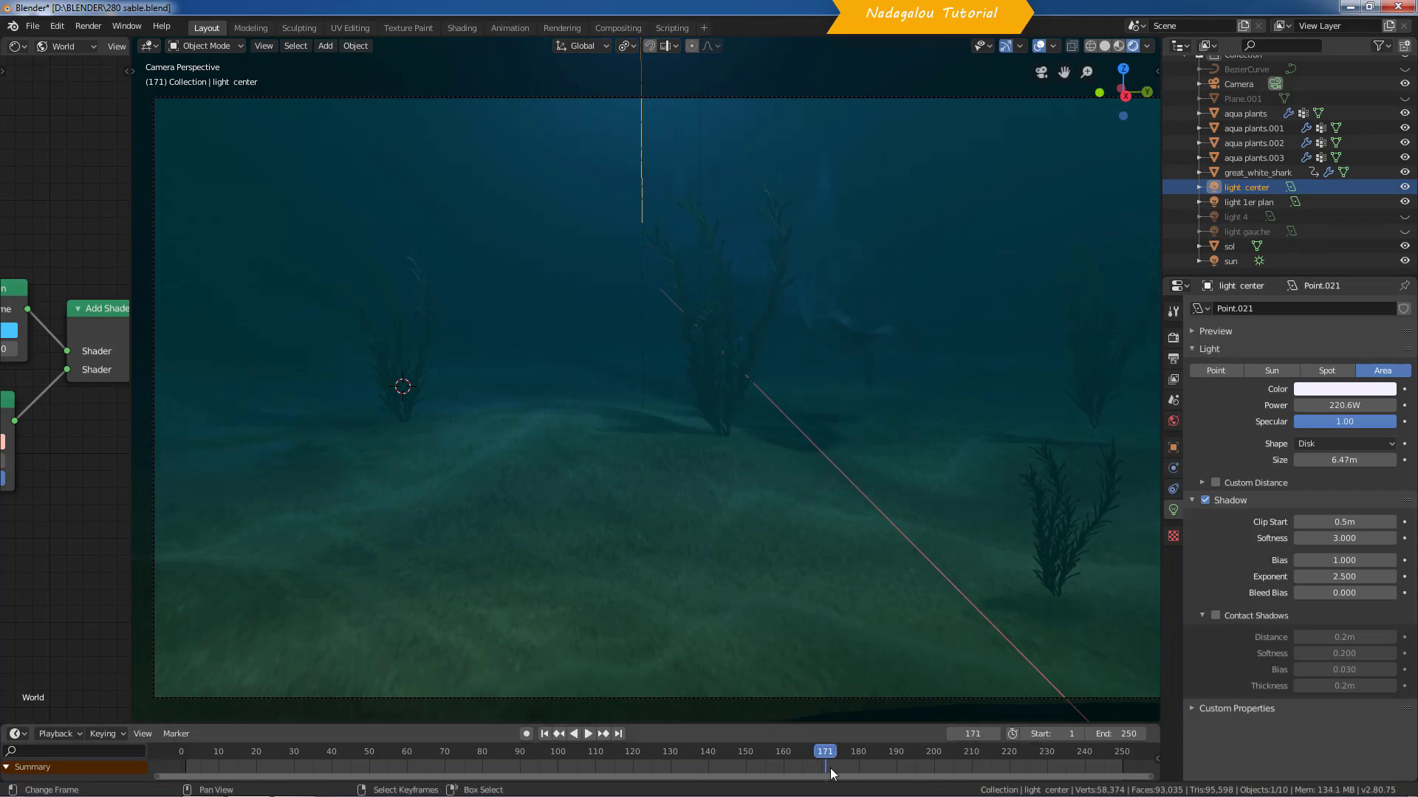
key(space)
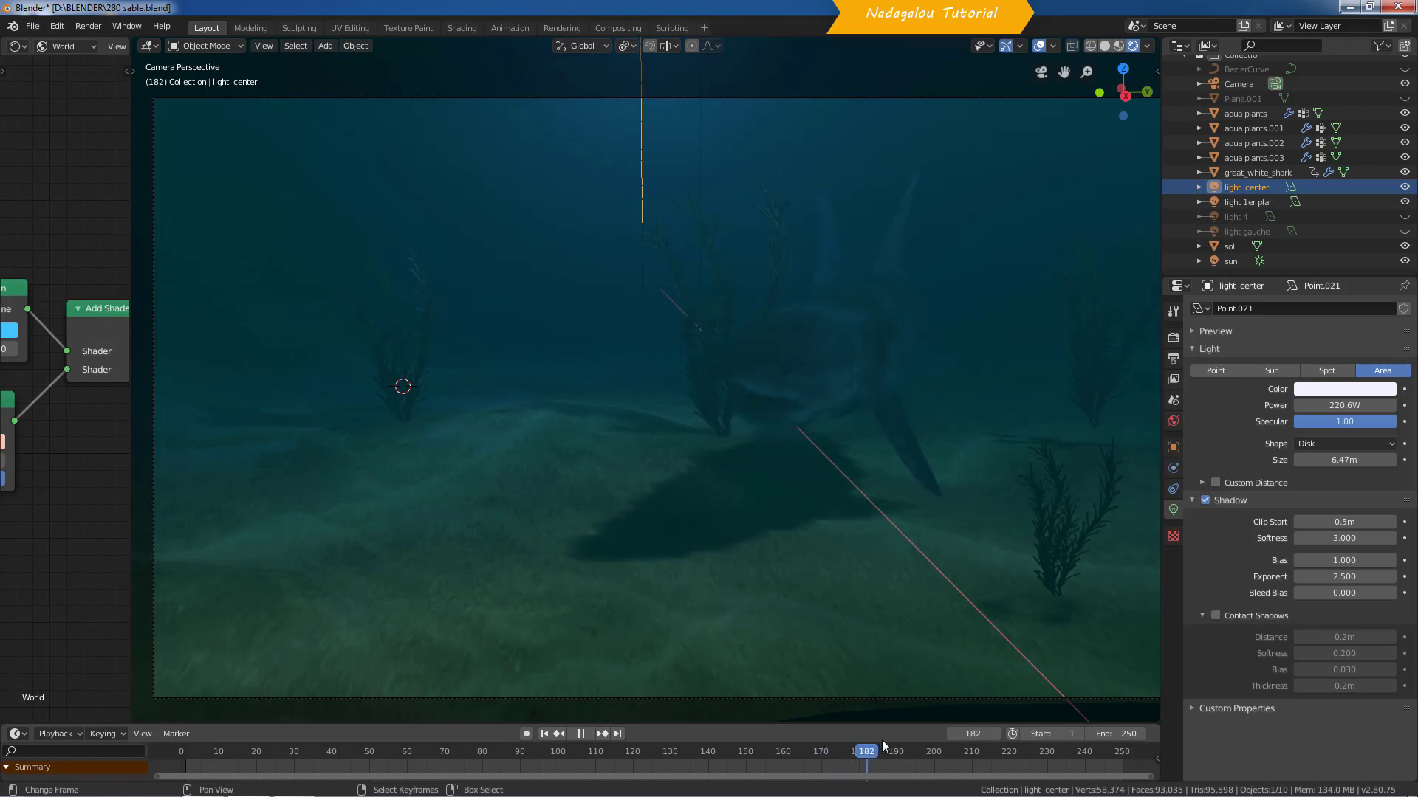
drag(915, 748, 816, 750)
key(space)
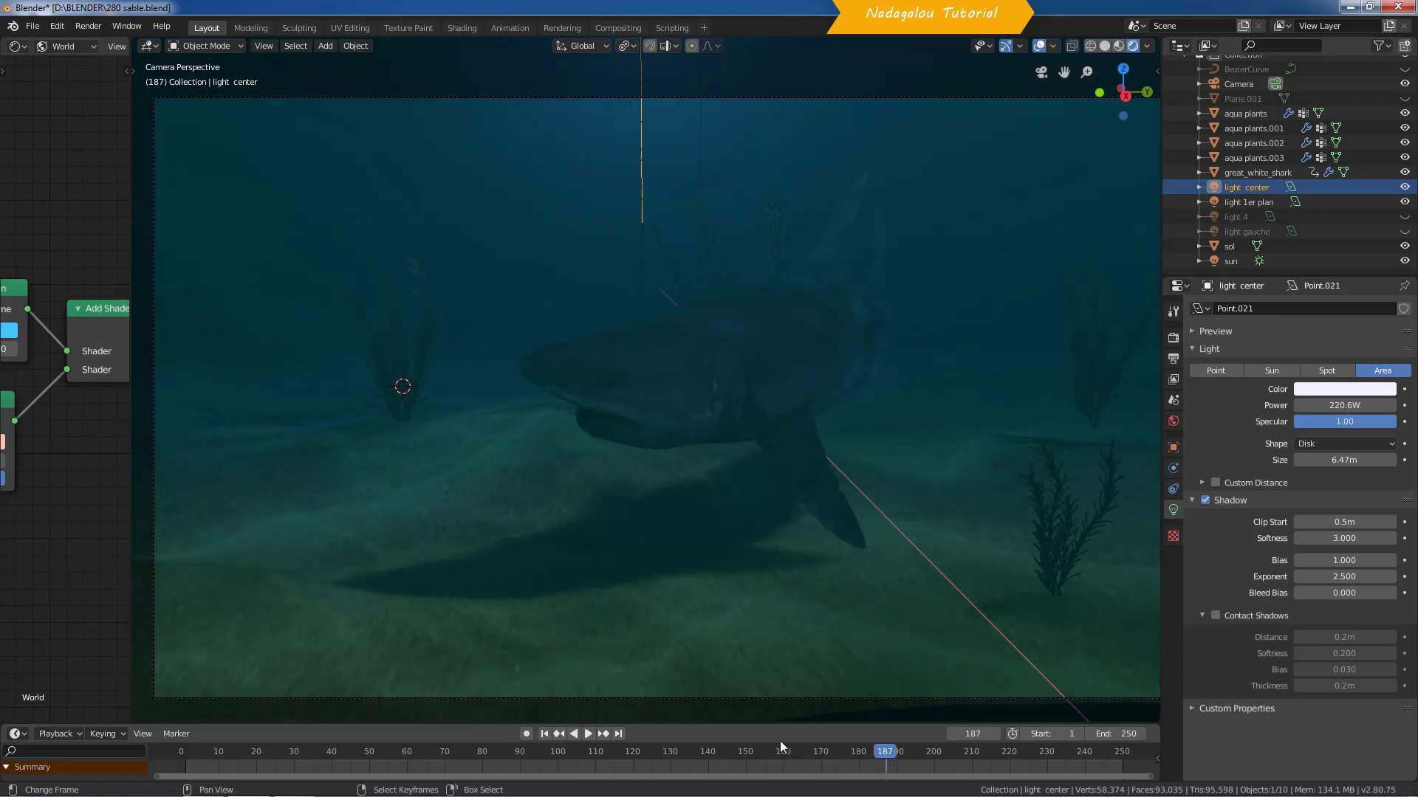
Step: Play the animation from the first frame, hide all four aqua plants objects during playback, and stop at frame 234
click(543, 734)
click(588, 733)
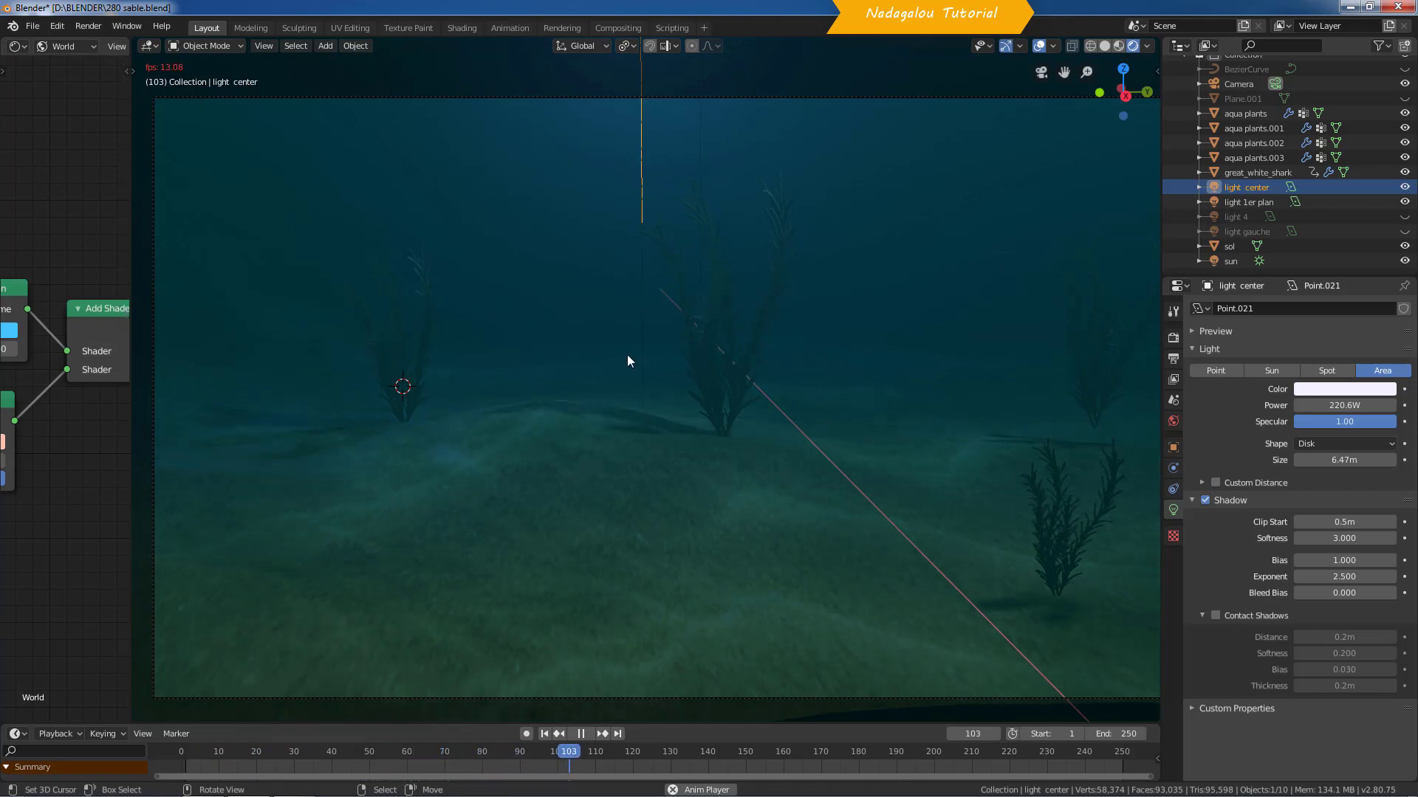
drag(1404, 142, 1403, 113)
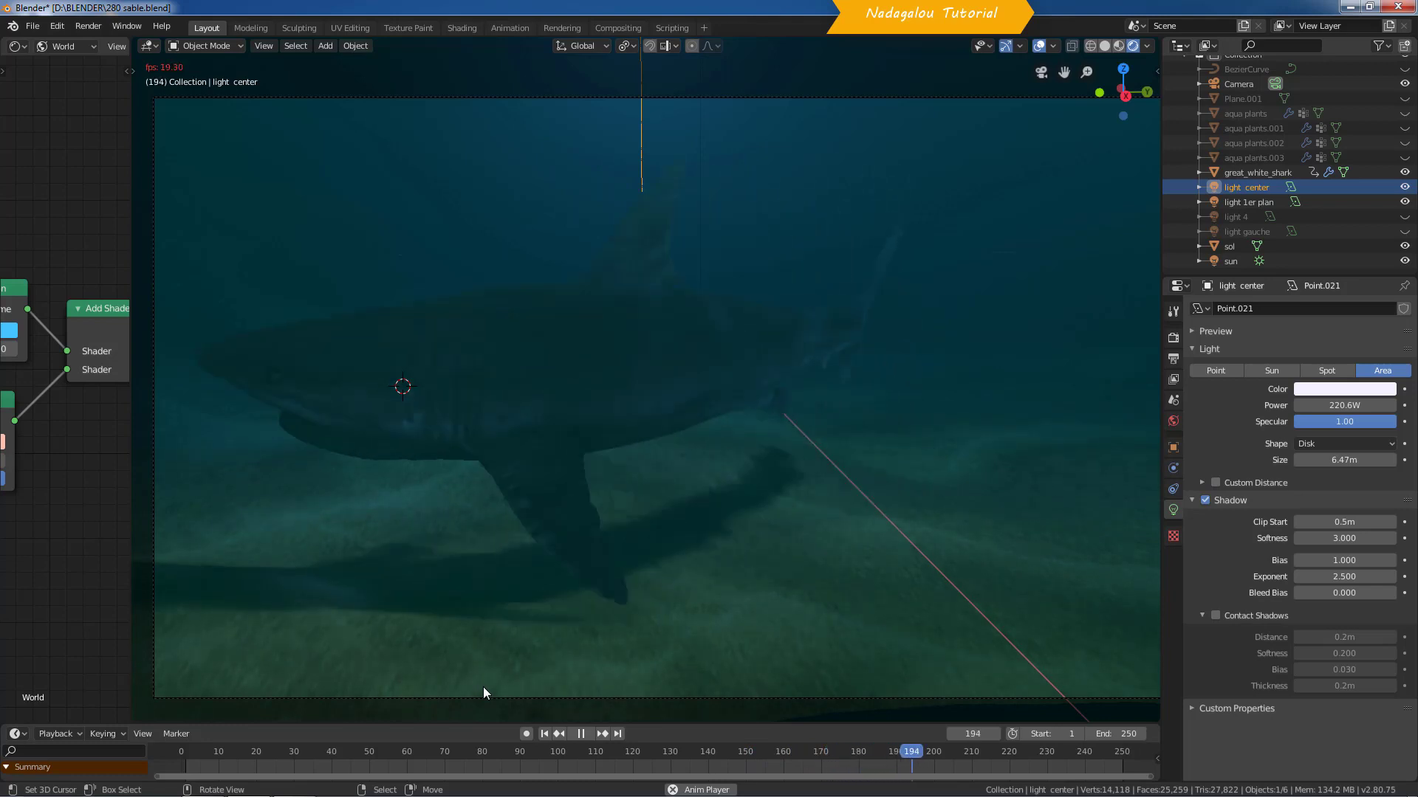
click(582, 734)
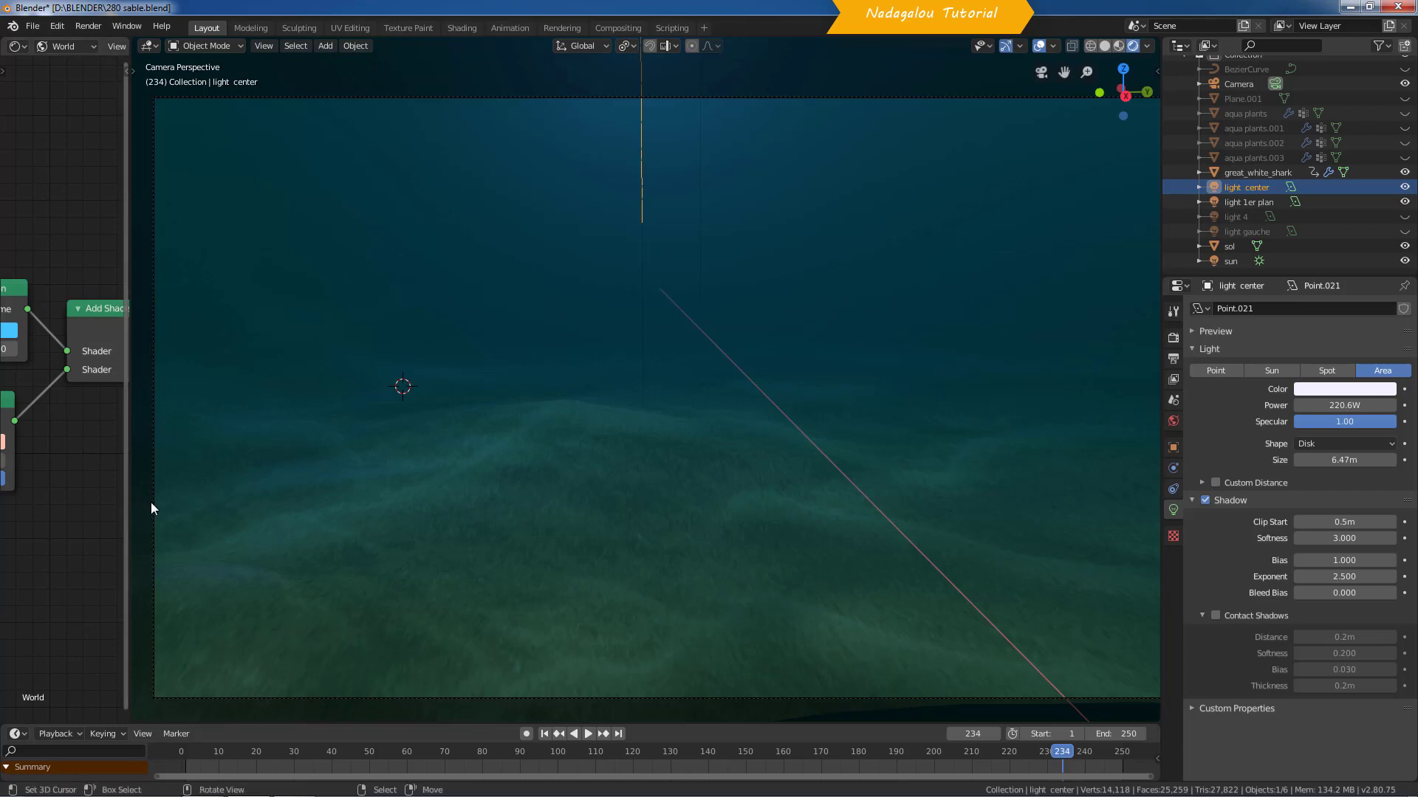
Step: Display the scene's render settings to examine the Eevee Volumetrics and Shadows options
click(1173, 312)
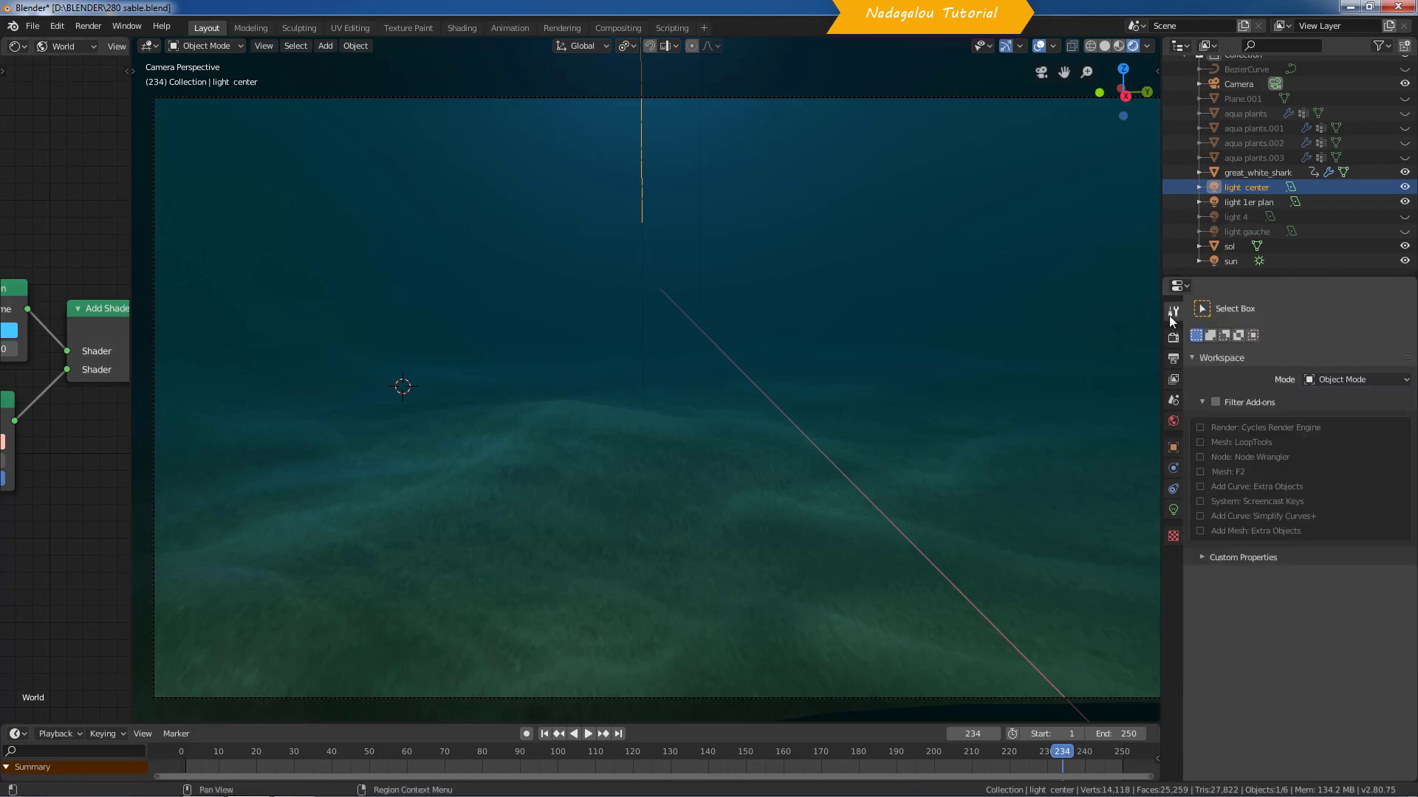
click(1173, 342)
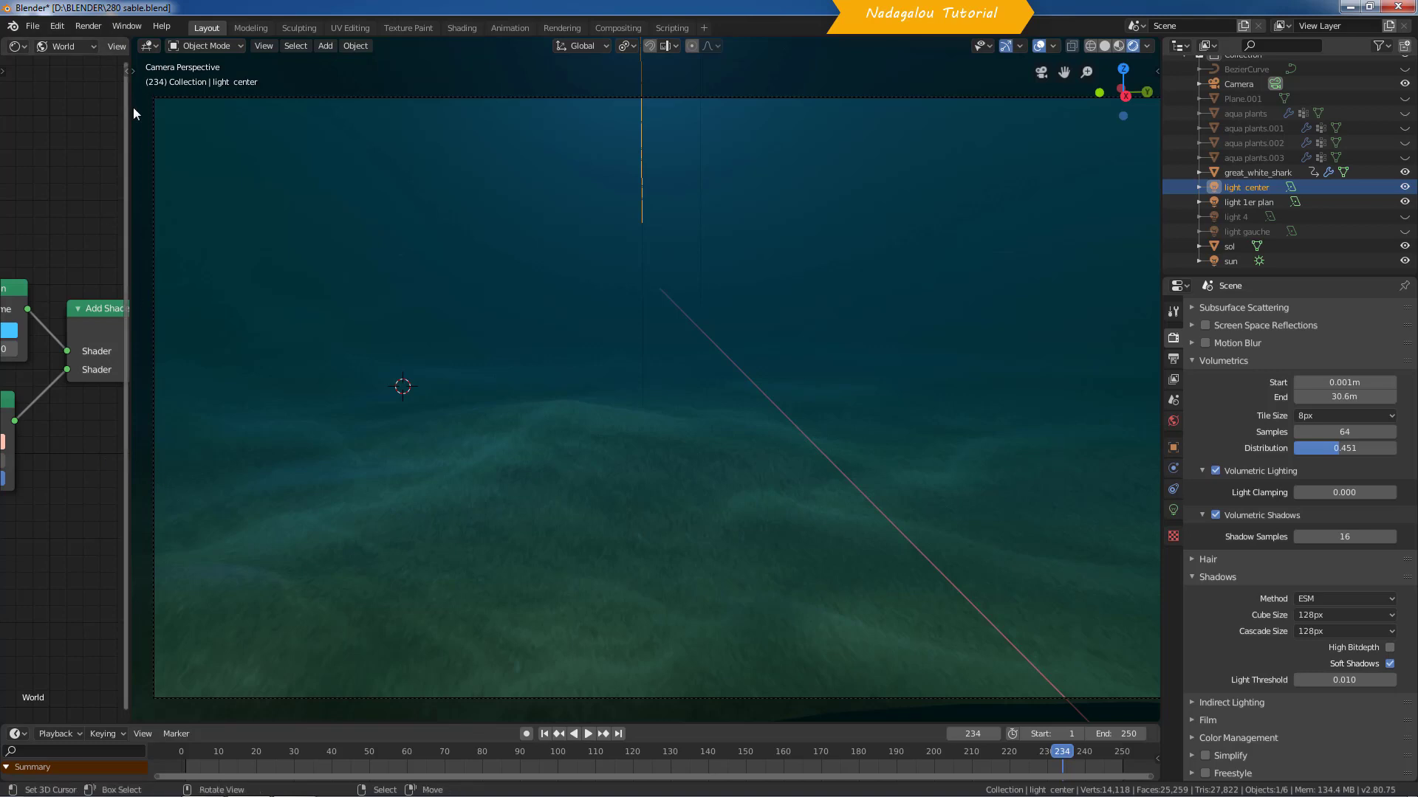
Step: Widen the shader editor and display the World properties to examine the Volume Absorption and Volume Scatter node setup
drag(131, 108, 727, 229)
click(63, 46)
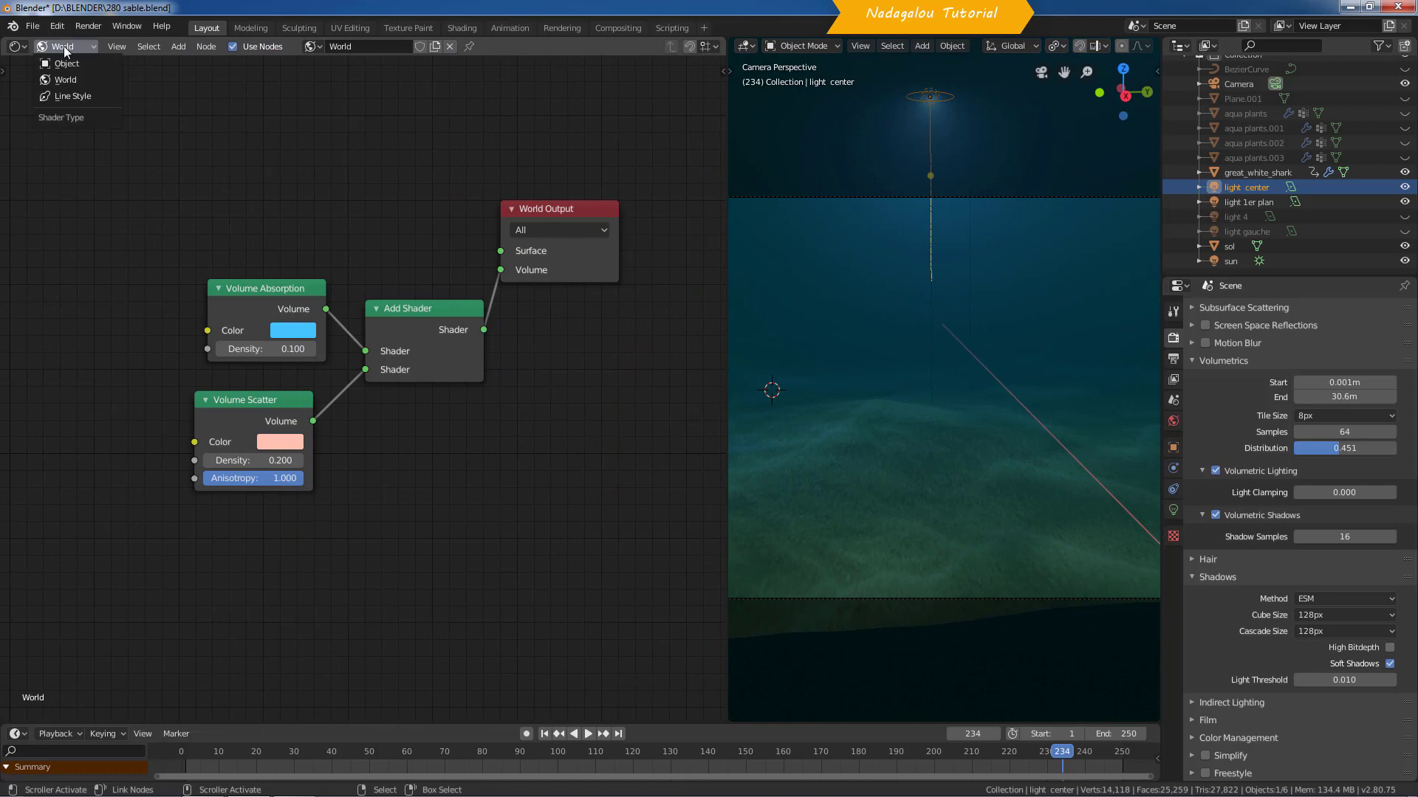
click(1173, 421)
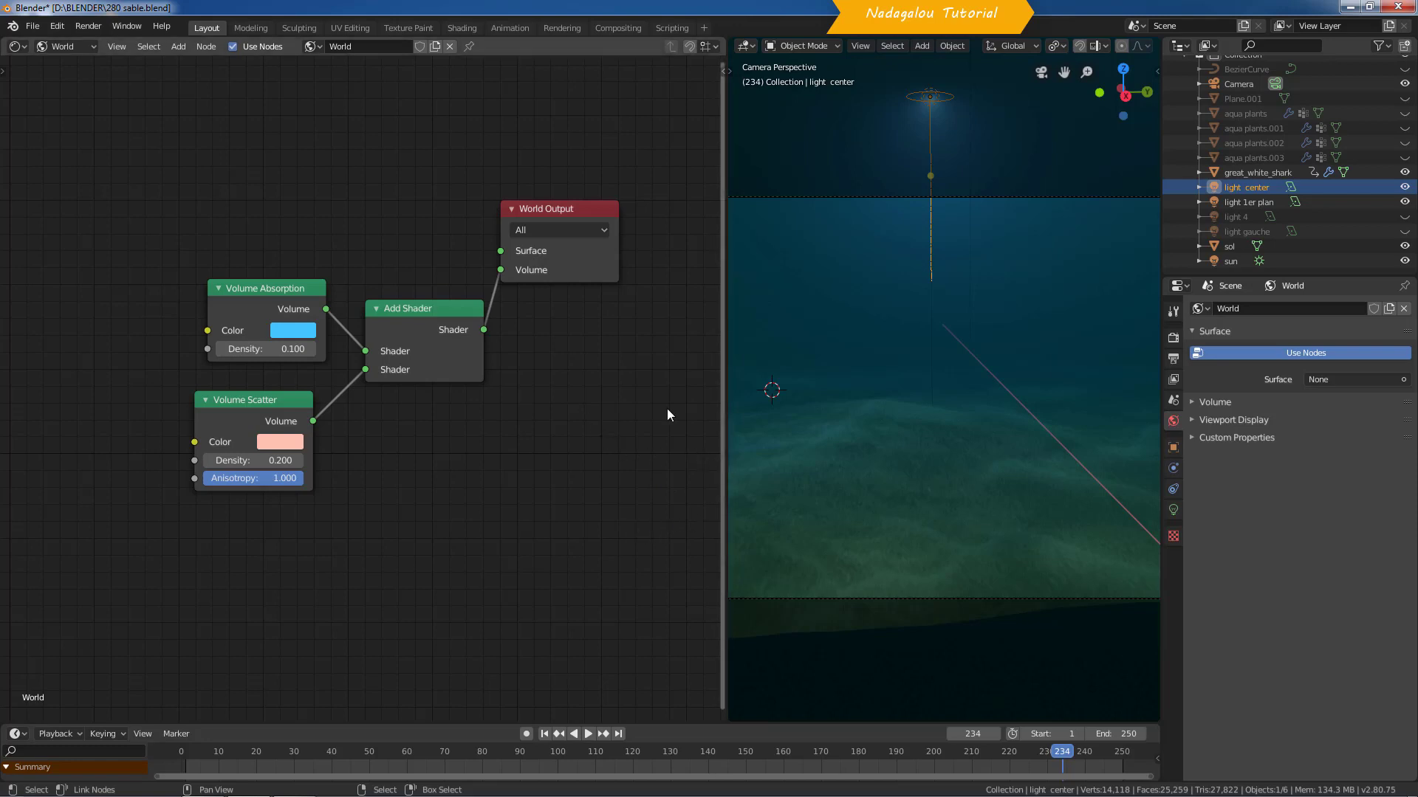
click(329, 48)
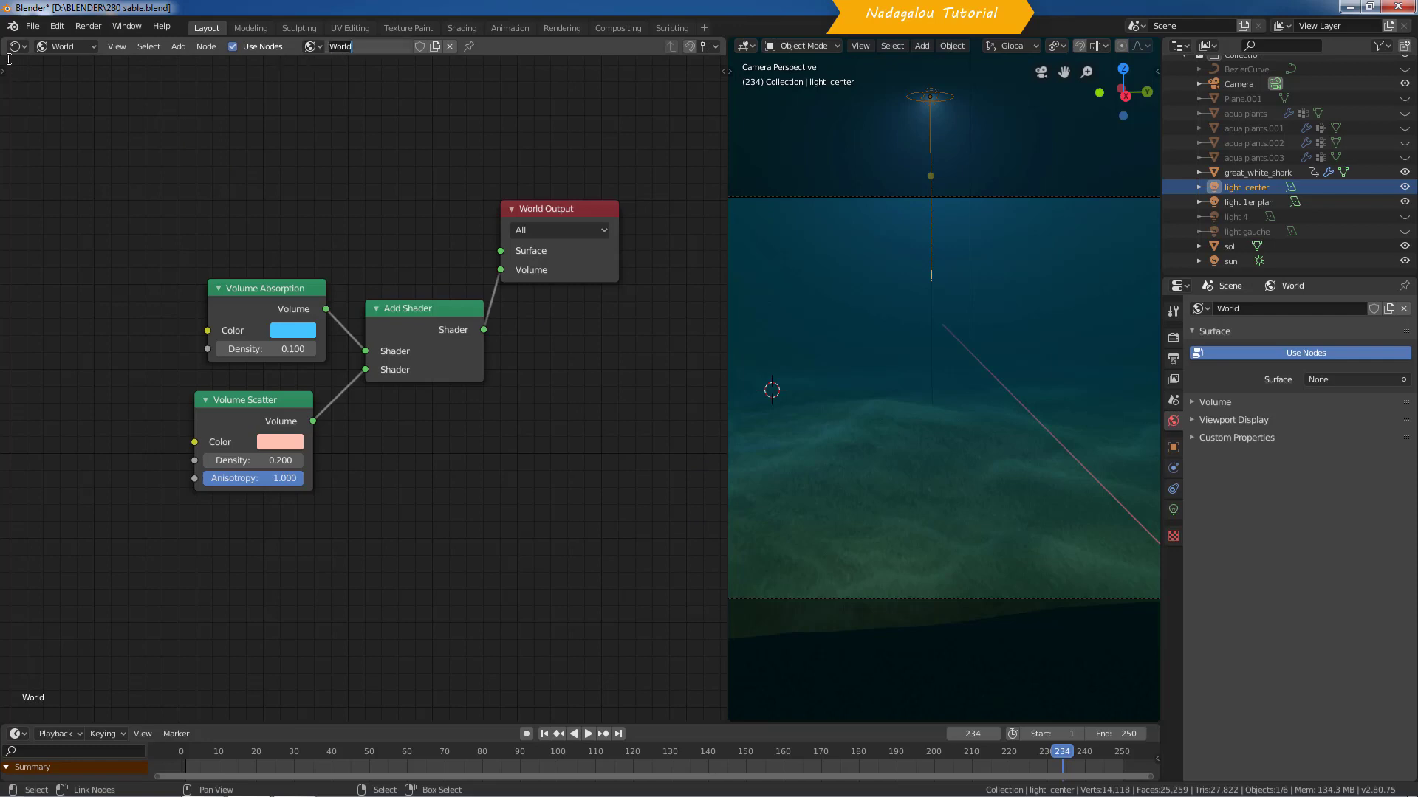
Step: Switch the shader editor to object materials and select sol to examine the nodes of its dégradé material
click(54, 43)
click(68, 68)
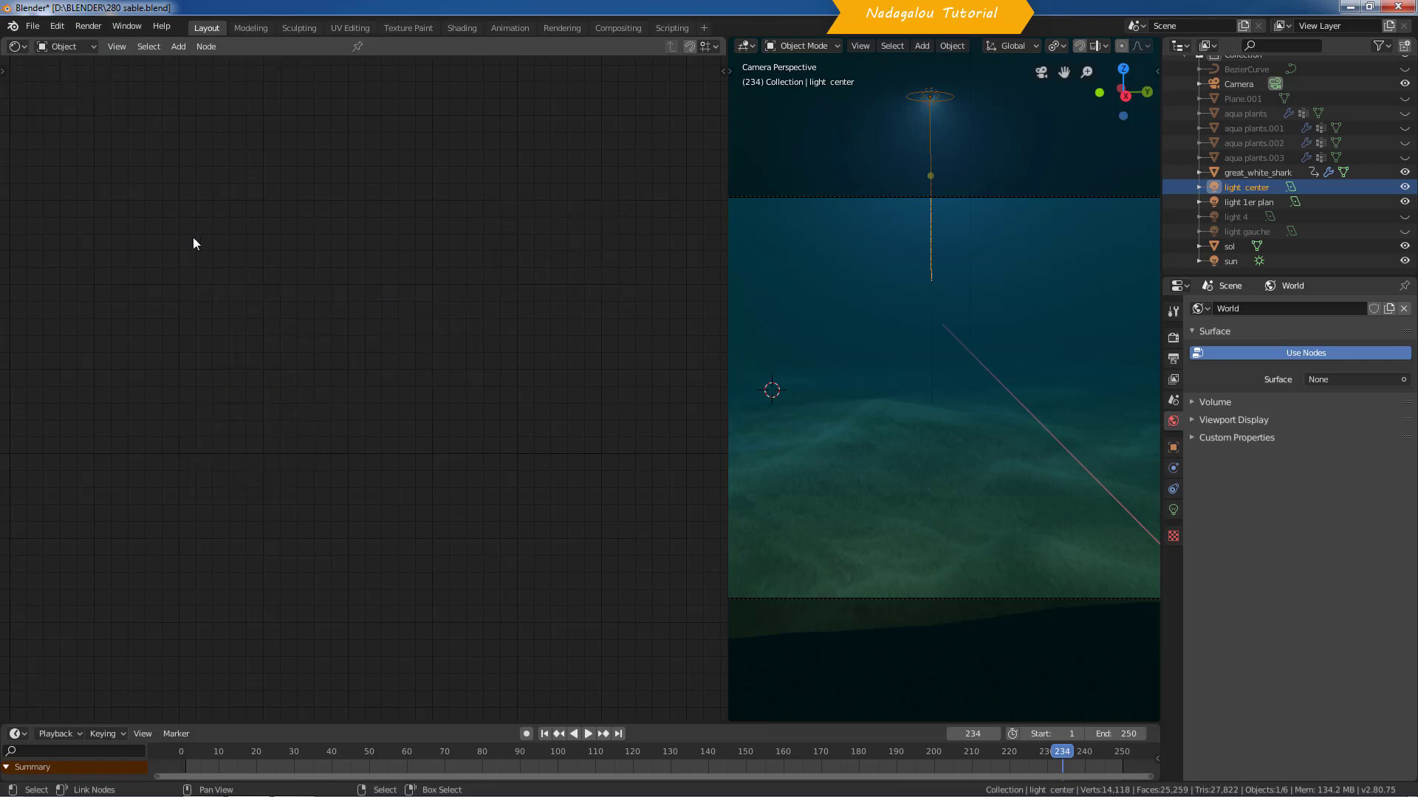
click(876, 445)
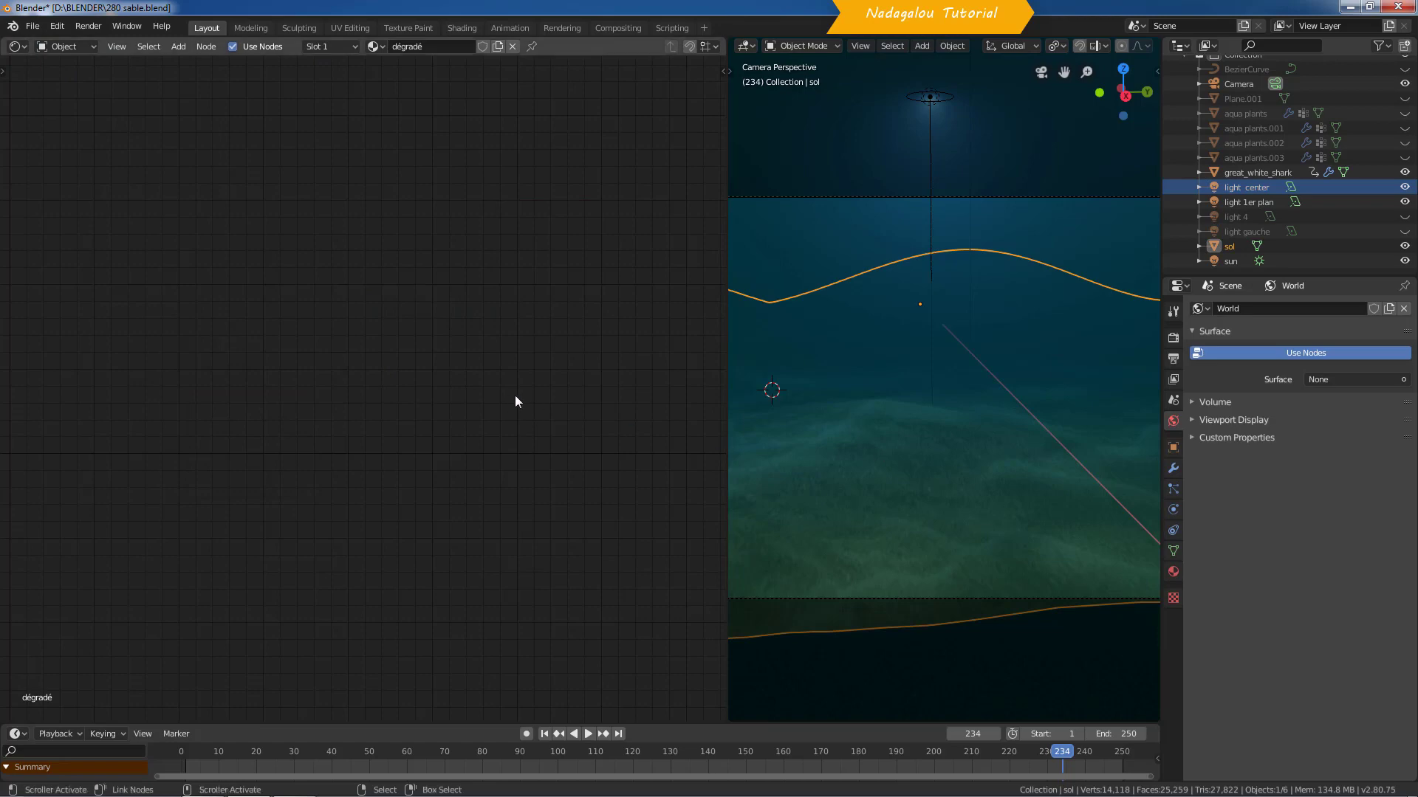
key(Home)
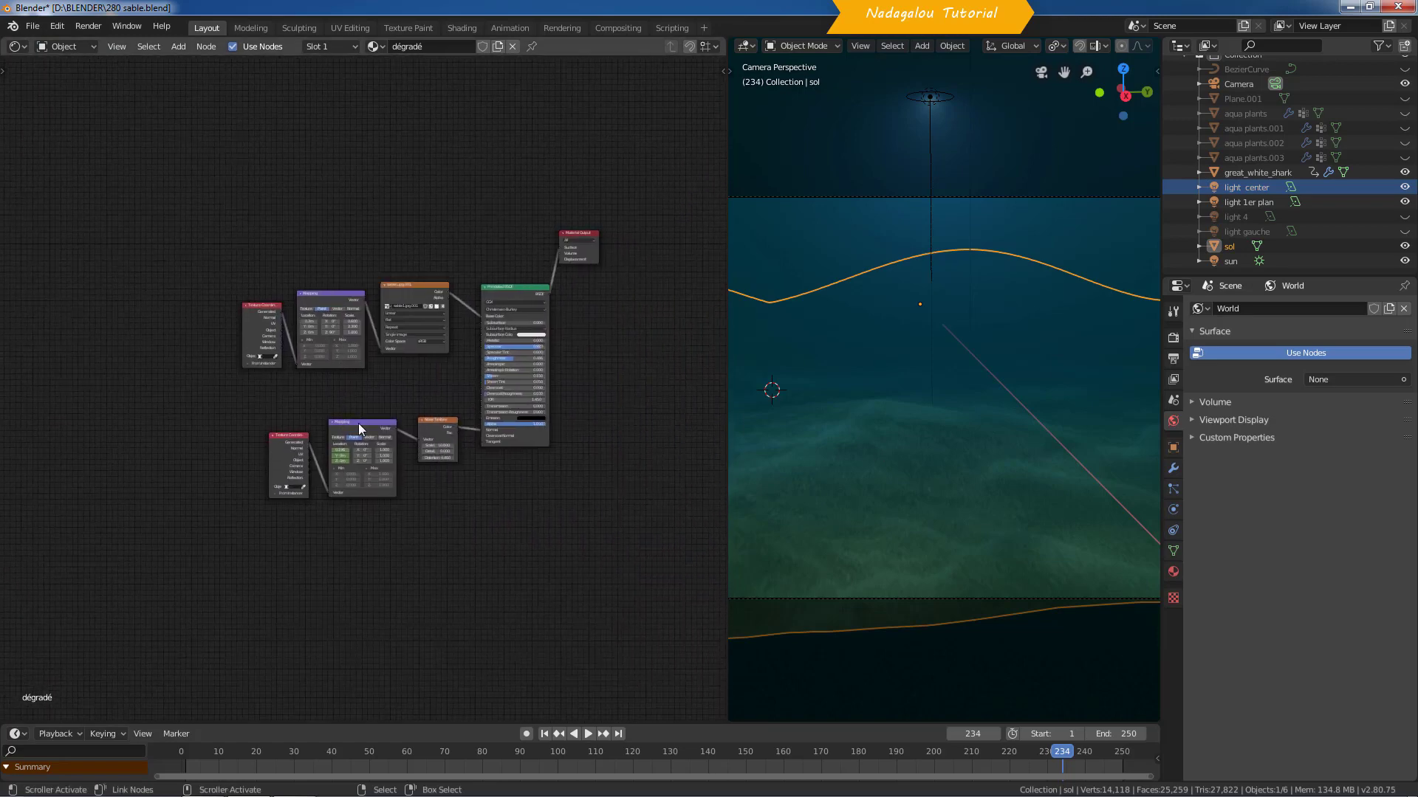
scroll(397, 418, up, 2)
middle_drag(409, 360, 316, 425)
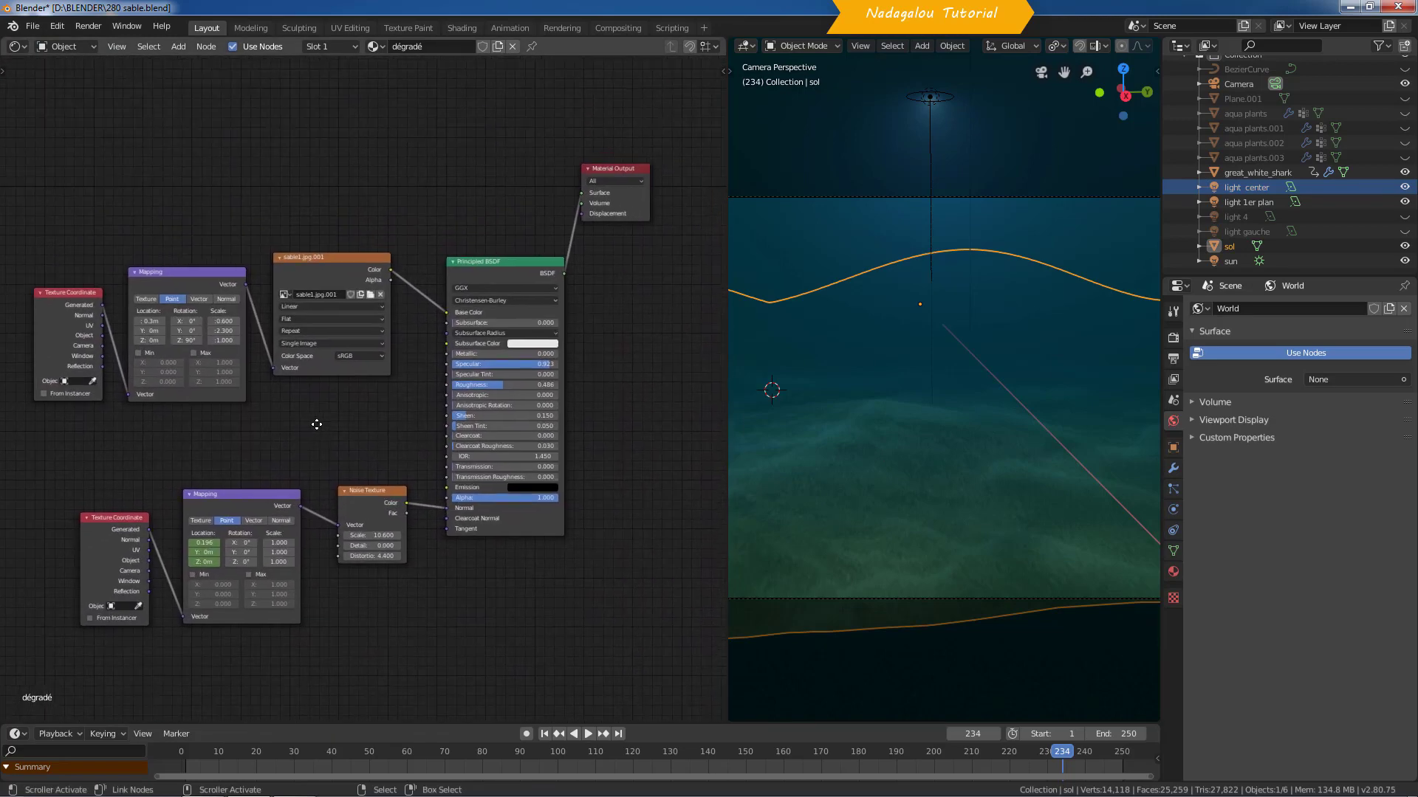
scroll(315, 428, up, 1)
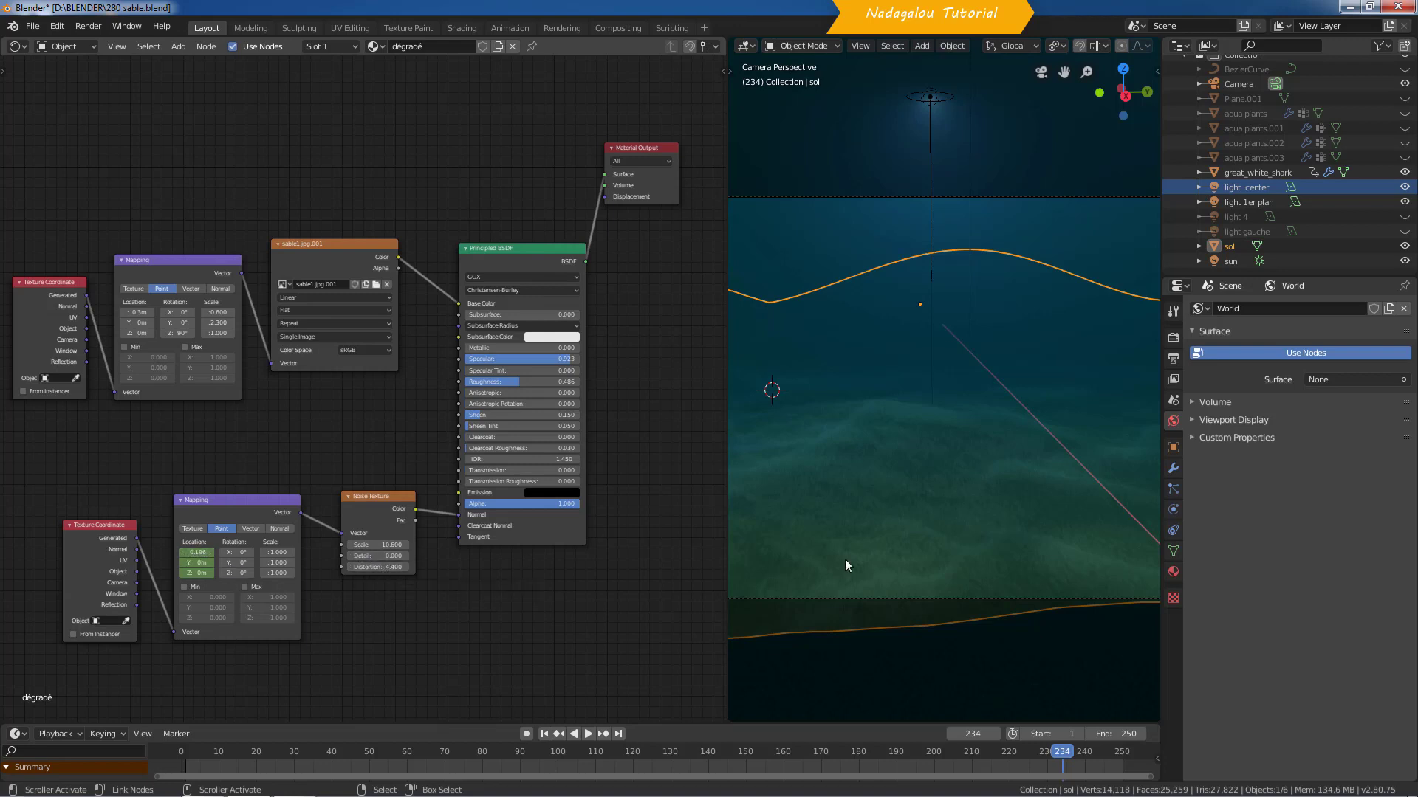
Step: Widen the camera view and play the animation to examine the seabed's moving noise texture, stopping at frame 189
drag(724, 546, 522, 569)
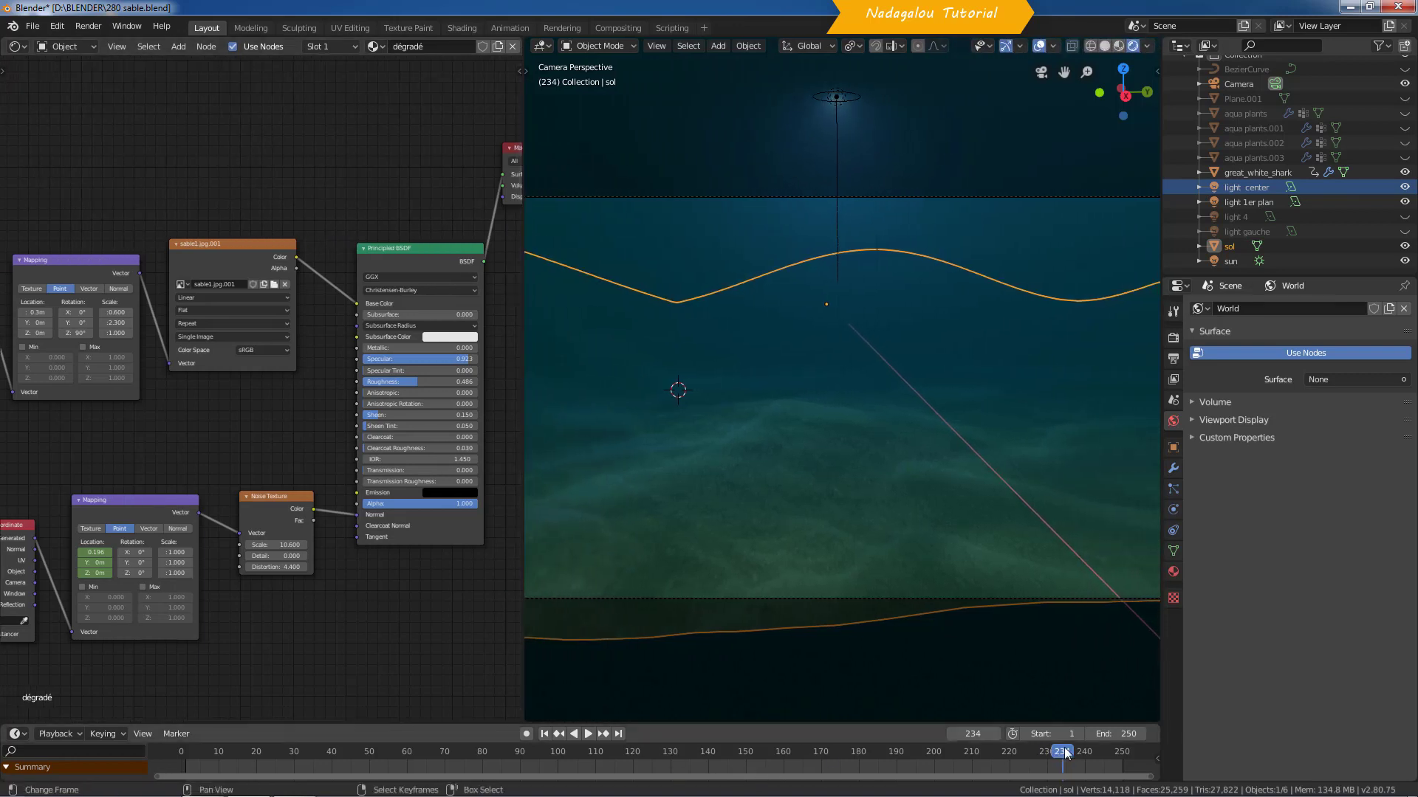
key(space)
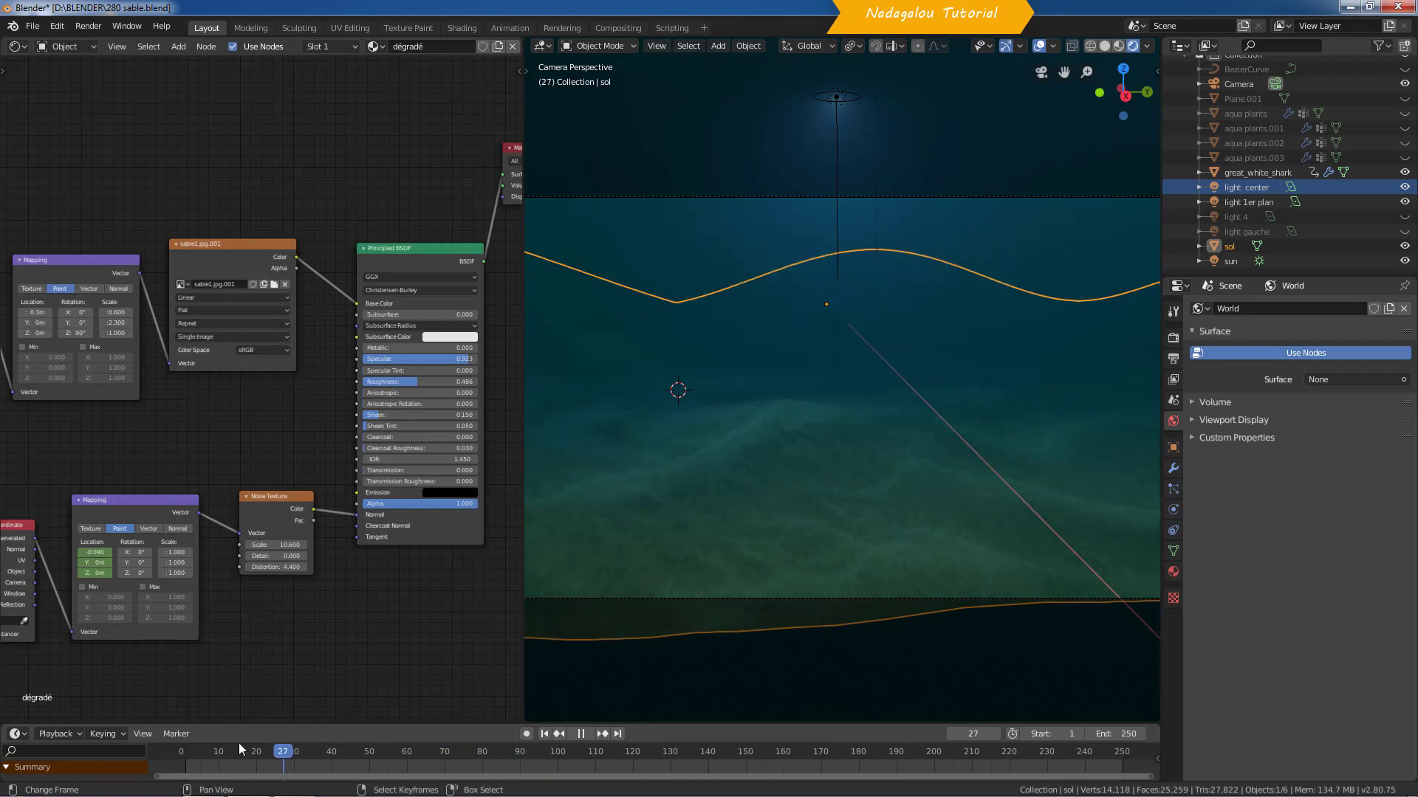
drag(238, 743, 659, 745)
click(577, 735)
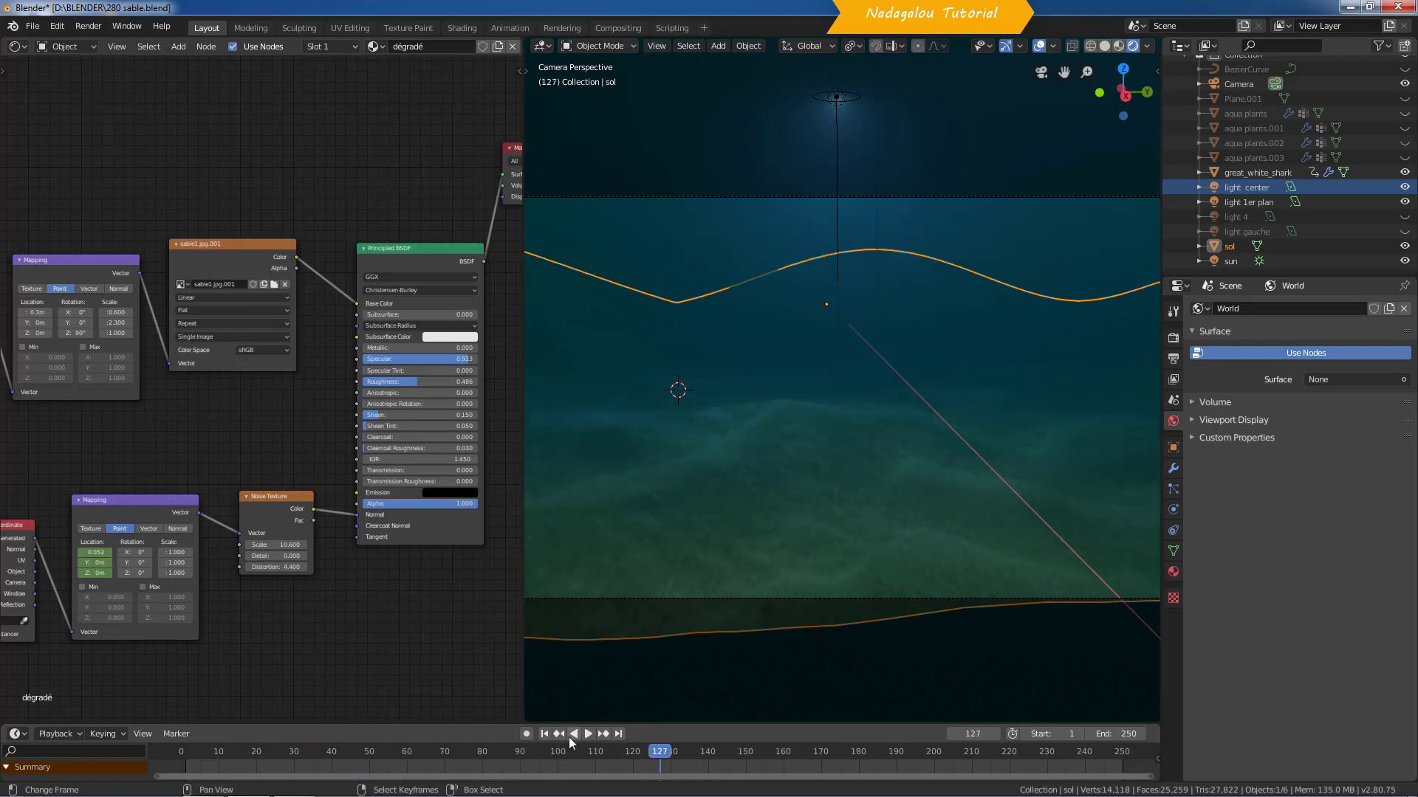
click(590, 734)
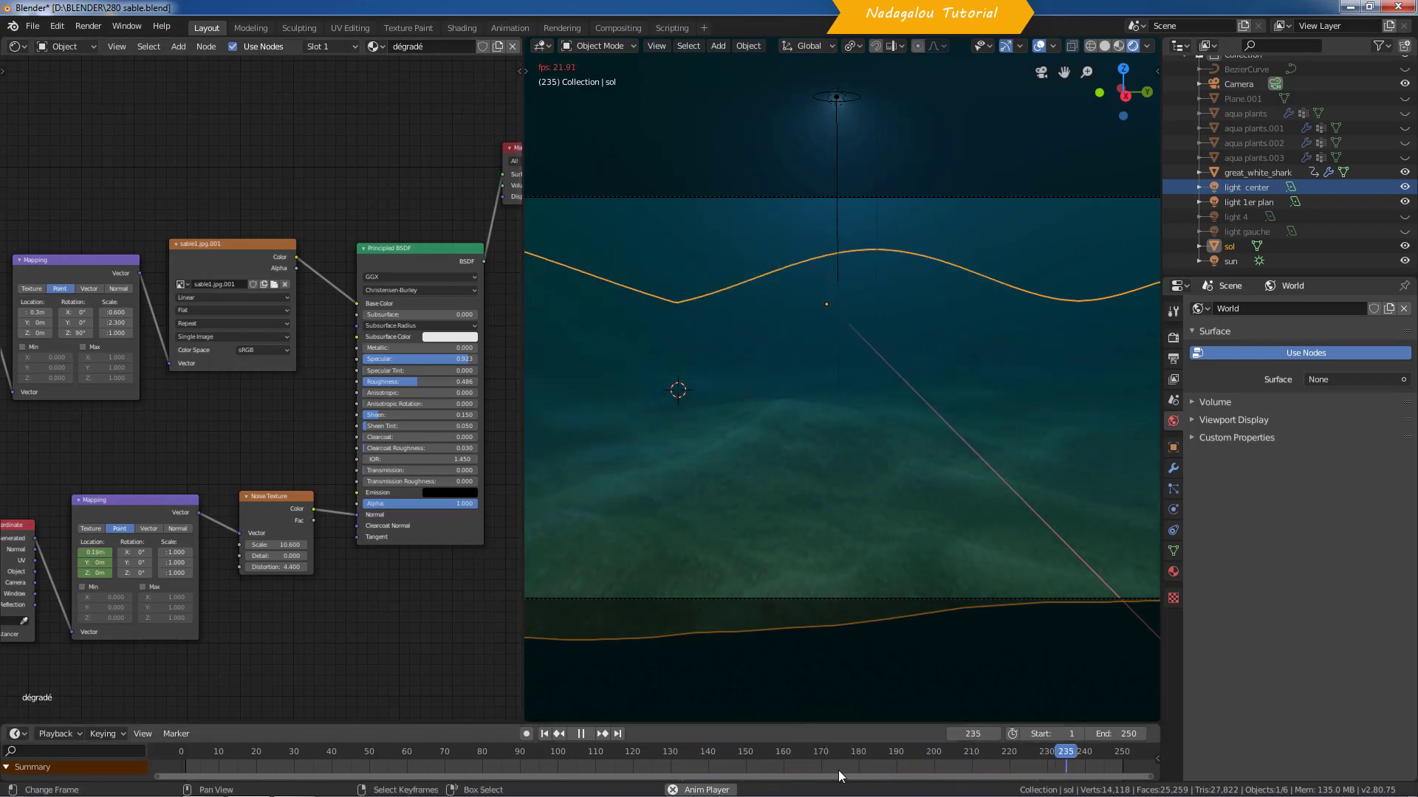
click(792, 769)
click(581, 734)
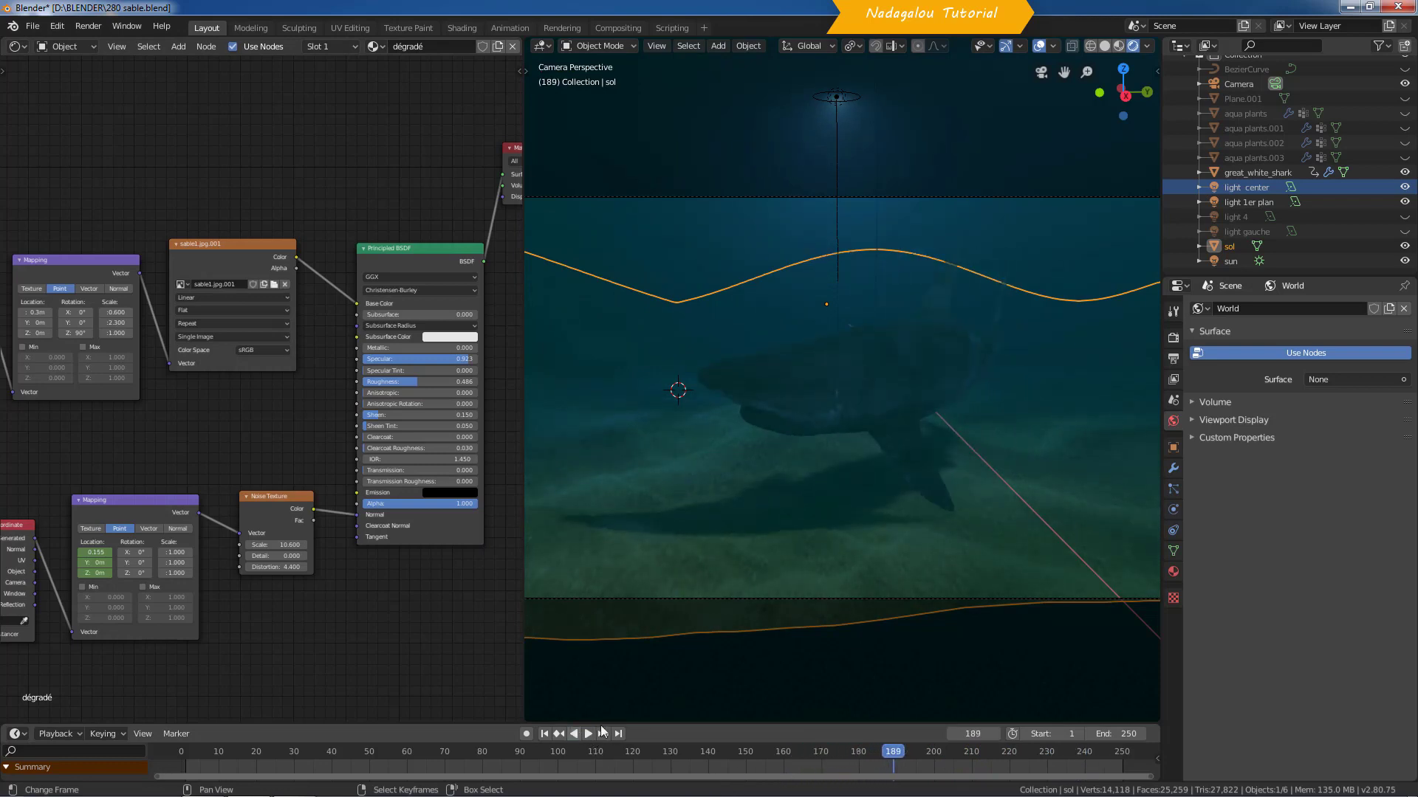
Step: Select great_white_shark and examine the Noise Texture and Principled BSDF nodes of its material
click(787, 391)
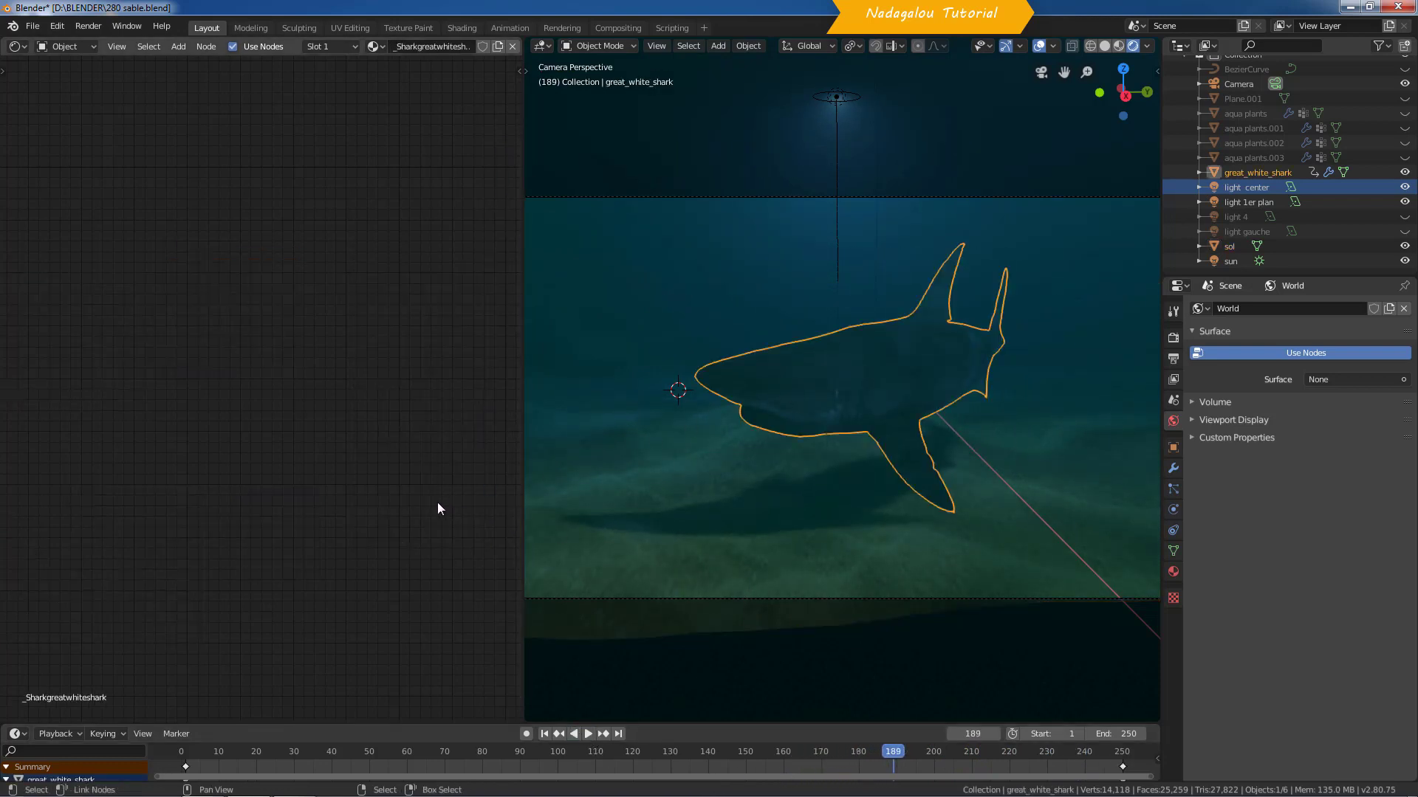
scroll(410, 498, down, 3)
middle_drag(140, 532, 378, 495)
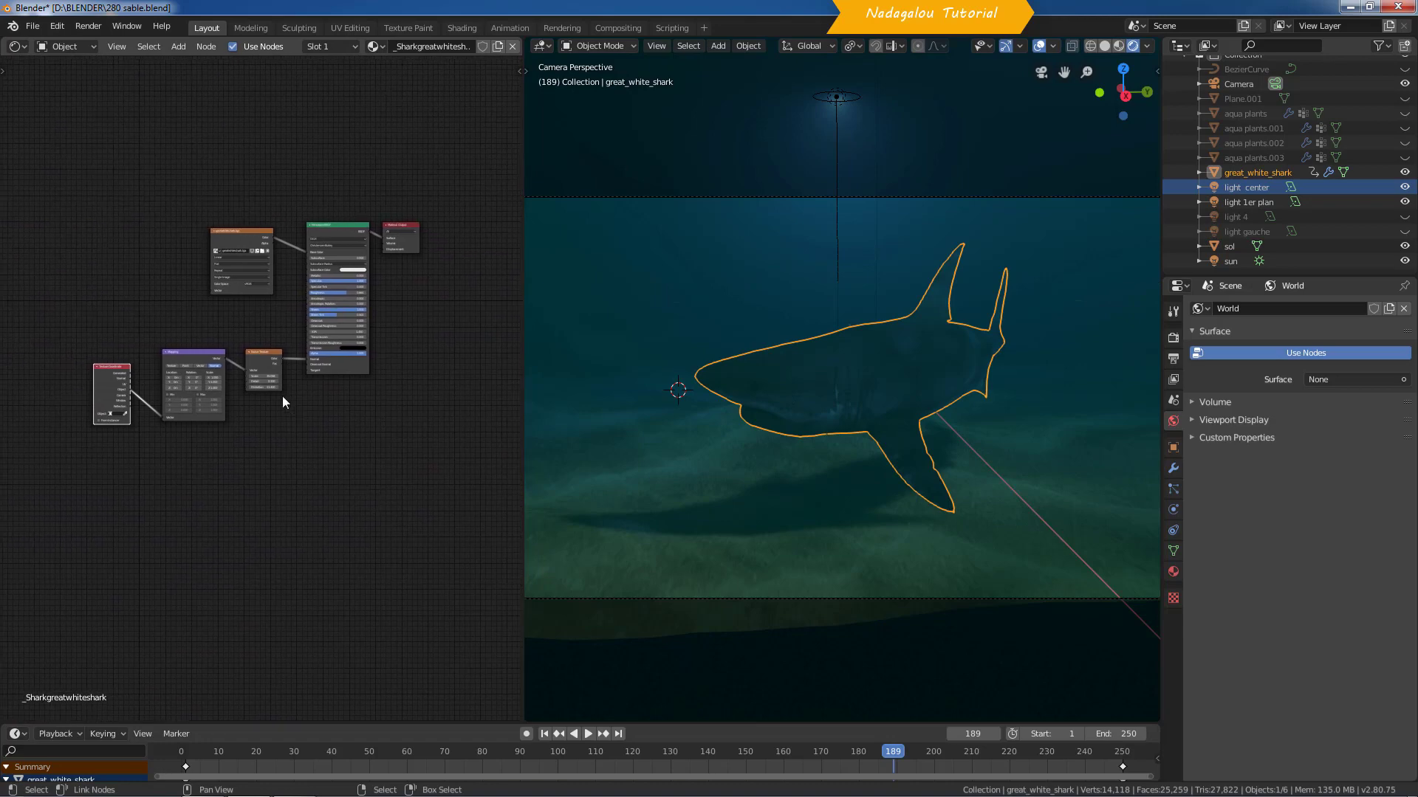
scroll(280, 394, up, 10)
scroll(281, 401, up, 2)
middle_drag(235, 482, 260, 564)
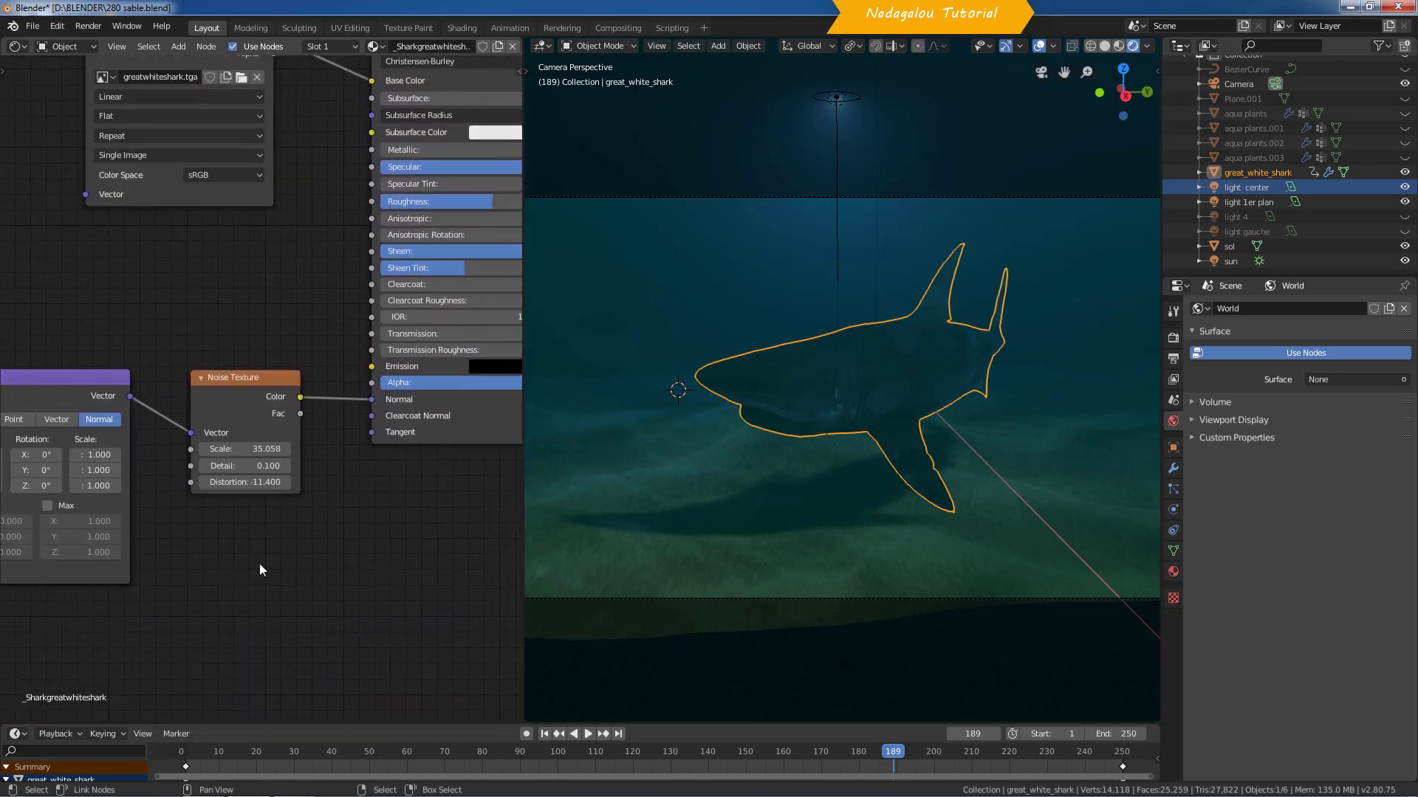
scroll(249, 460, up, 1)
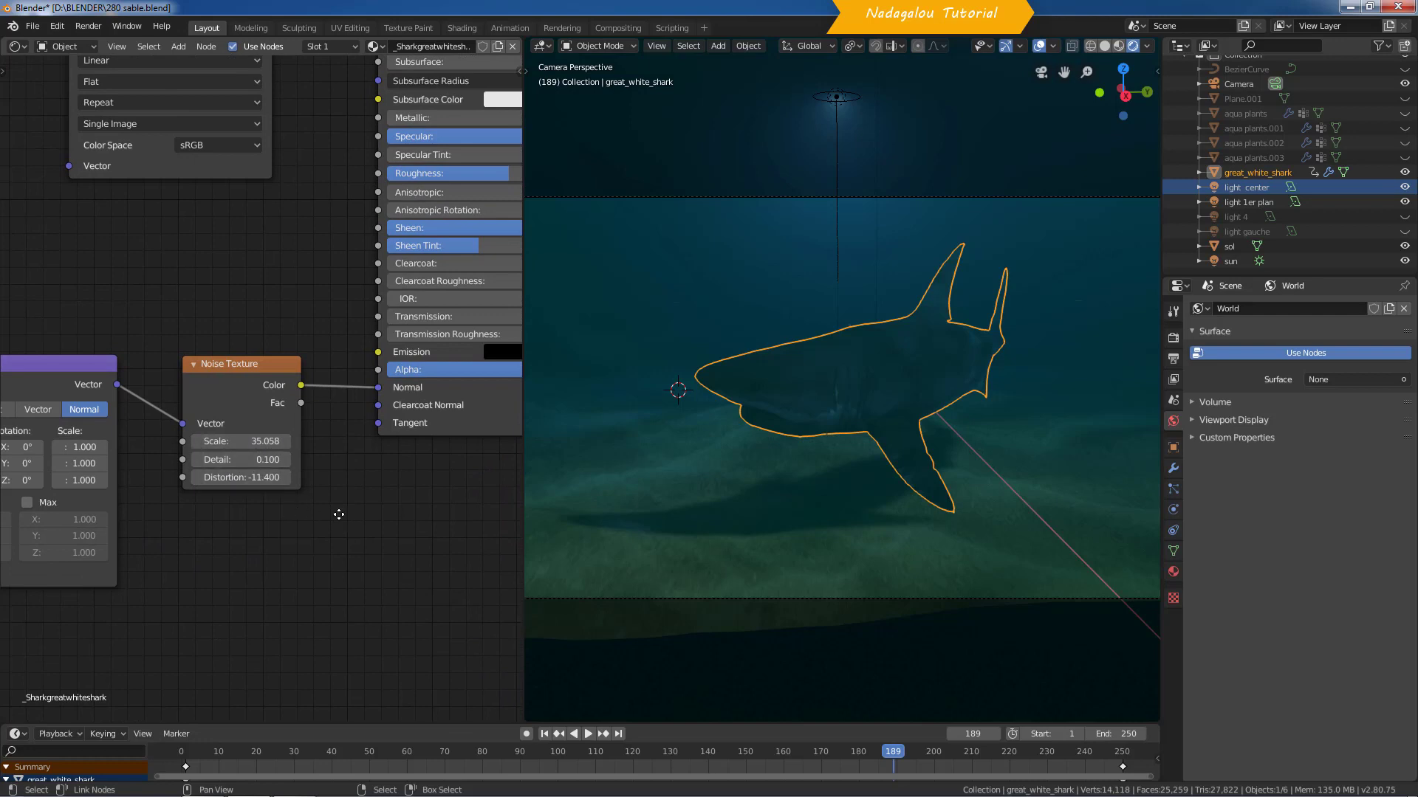
middle_drag(339, 515, 221, 632)
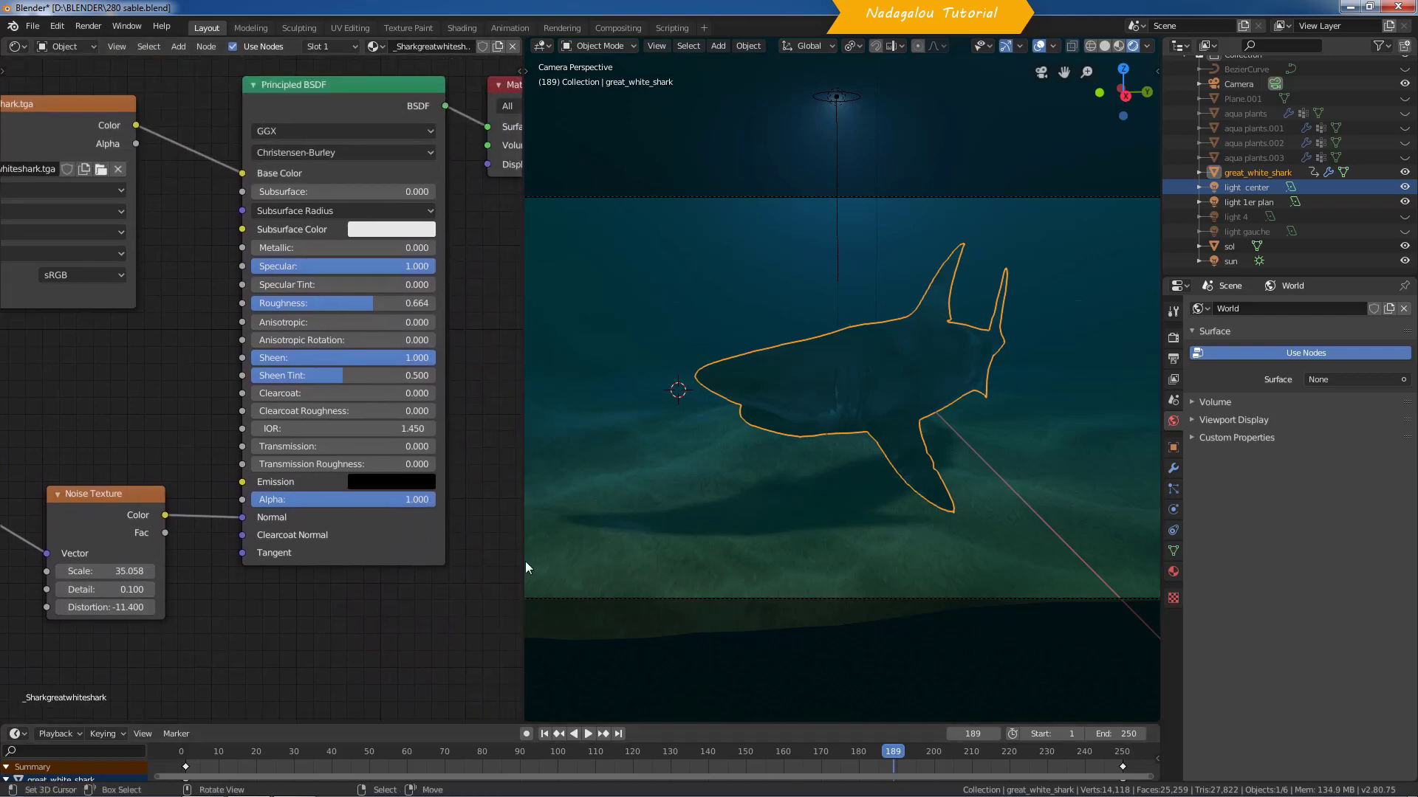
Step: Temporarily set the shark material's Sheen to 0 at frame 173 to compare its effect, restore it to 1.000, and go to frame 185
drag(522, 561, 378, 561)
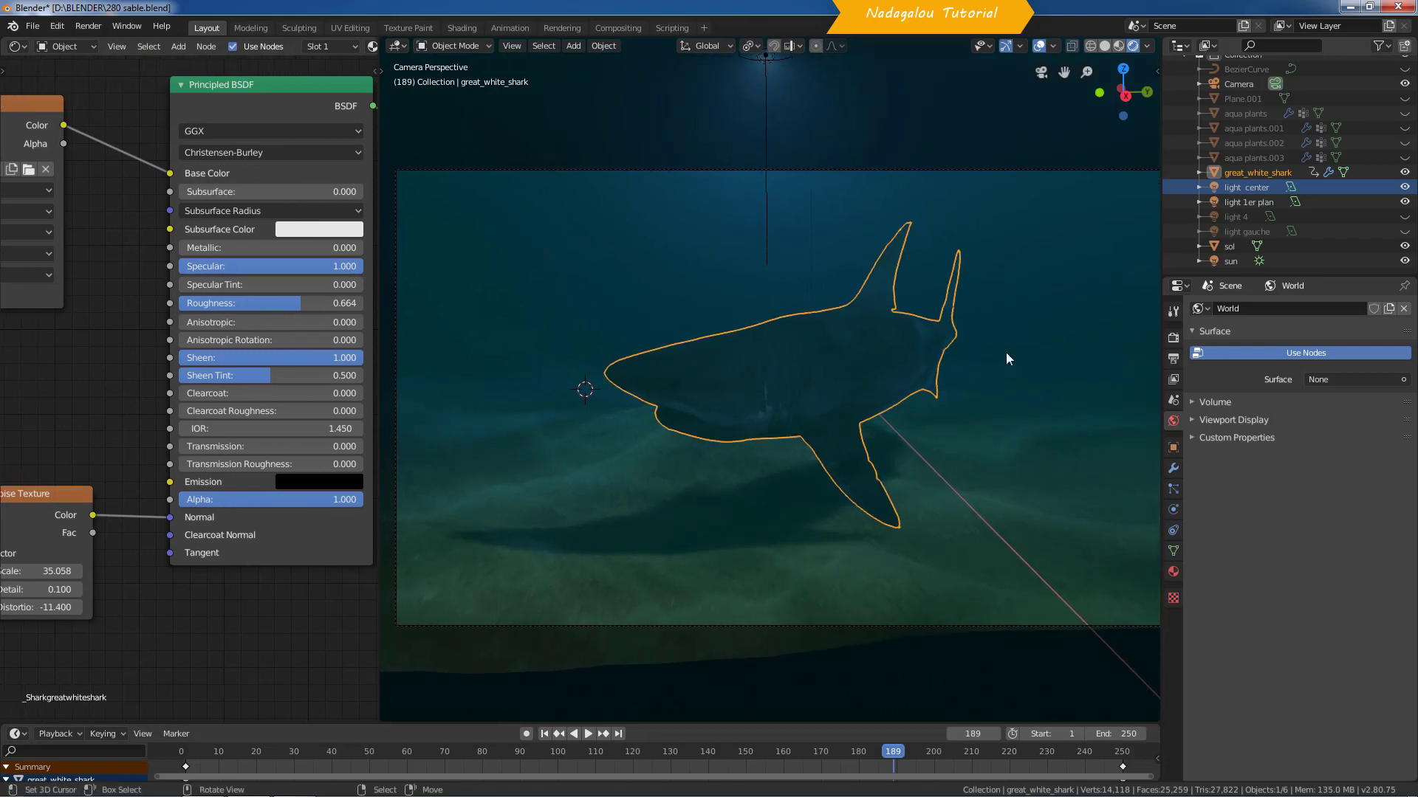
drag(325, 265, 276, 303)
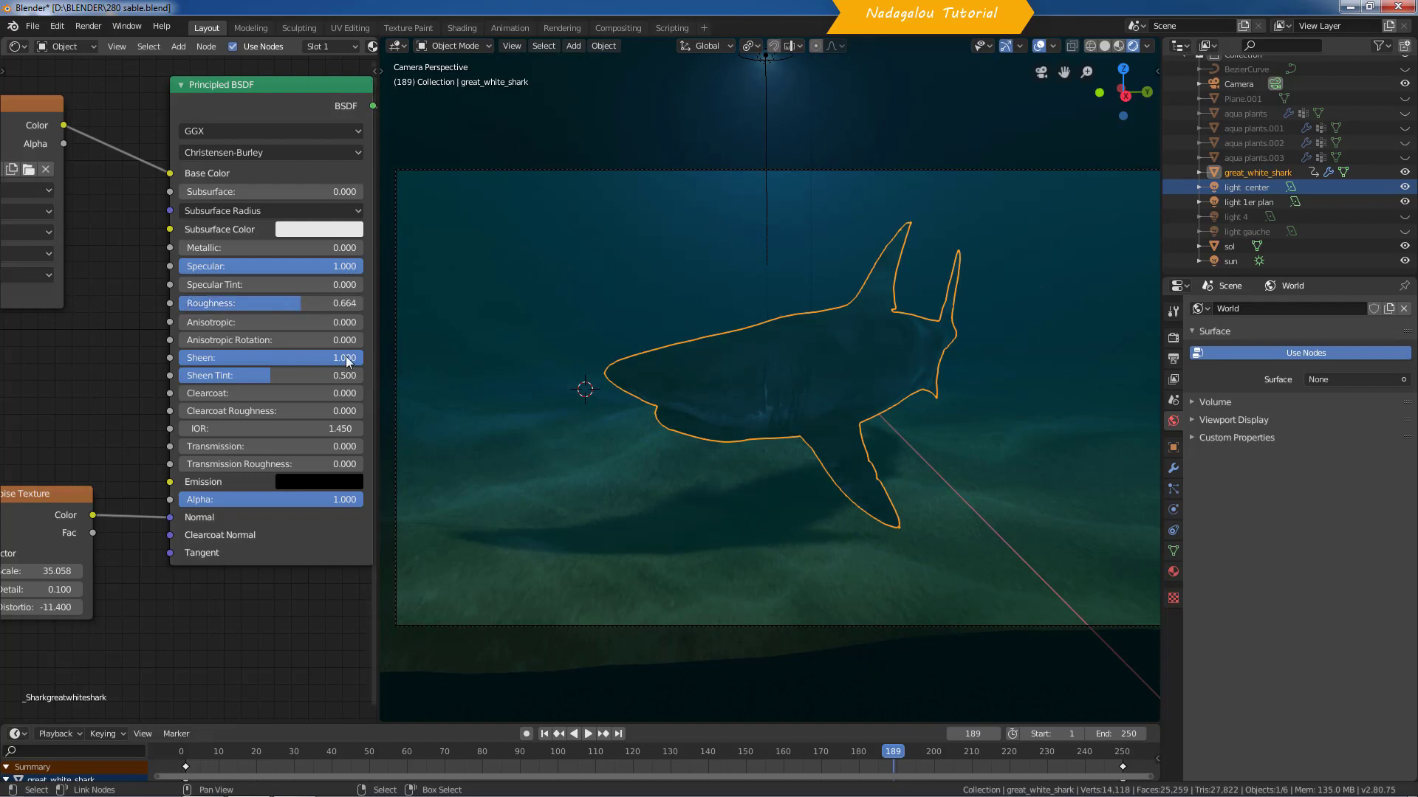
mouse_move(347, 357)
mouse_down()
mouse_move(226, 357)
mouse_move(363, 357)
mouse_move(178, 357)
mouse_move(363, 357)
mouse_up()
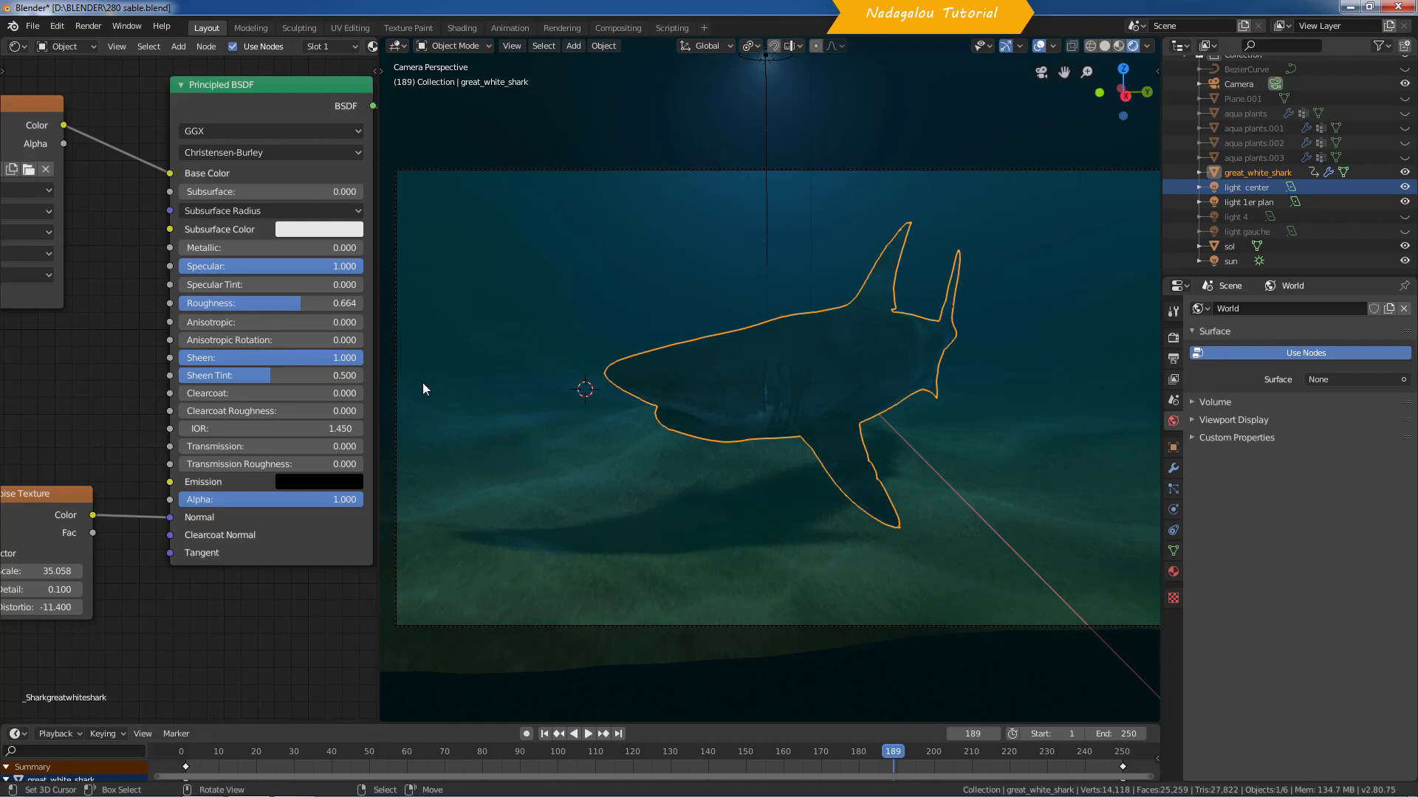
mouse_move(347, 359)
mouse_down()
mouse_move(248, 358)
mouse_move(363, 358)
mouse_move(198, 357)
mouse_move(364, 357)
mouse_up()
drag(900, 751, 833, 752)
drag(318, 358, 179, 357)
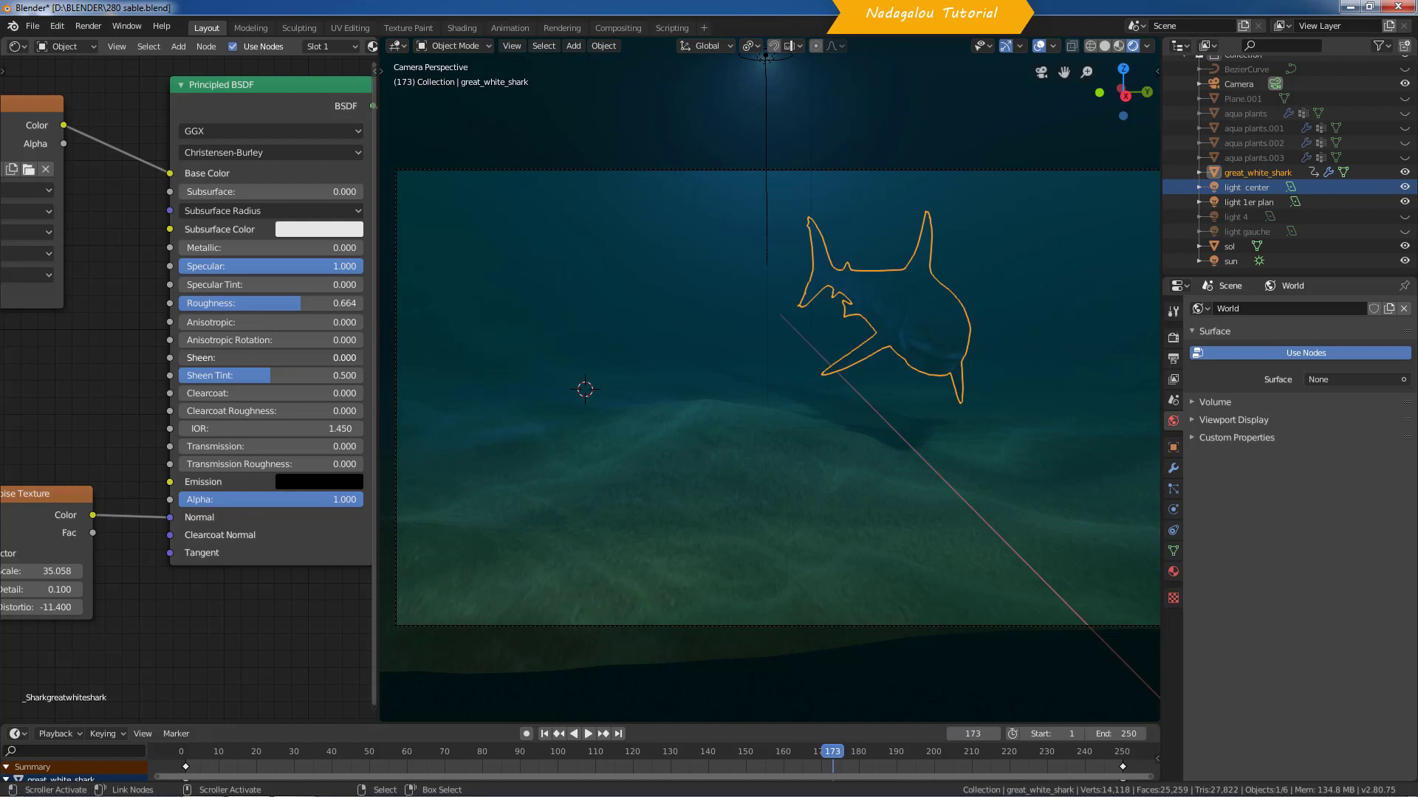
drag(179, 357, 364, 357)
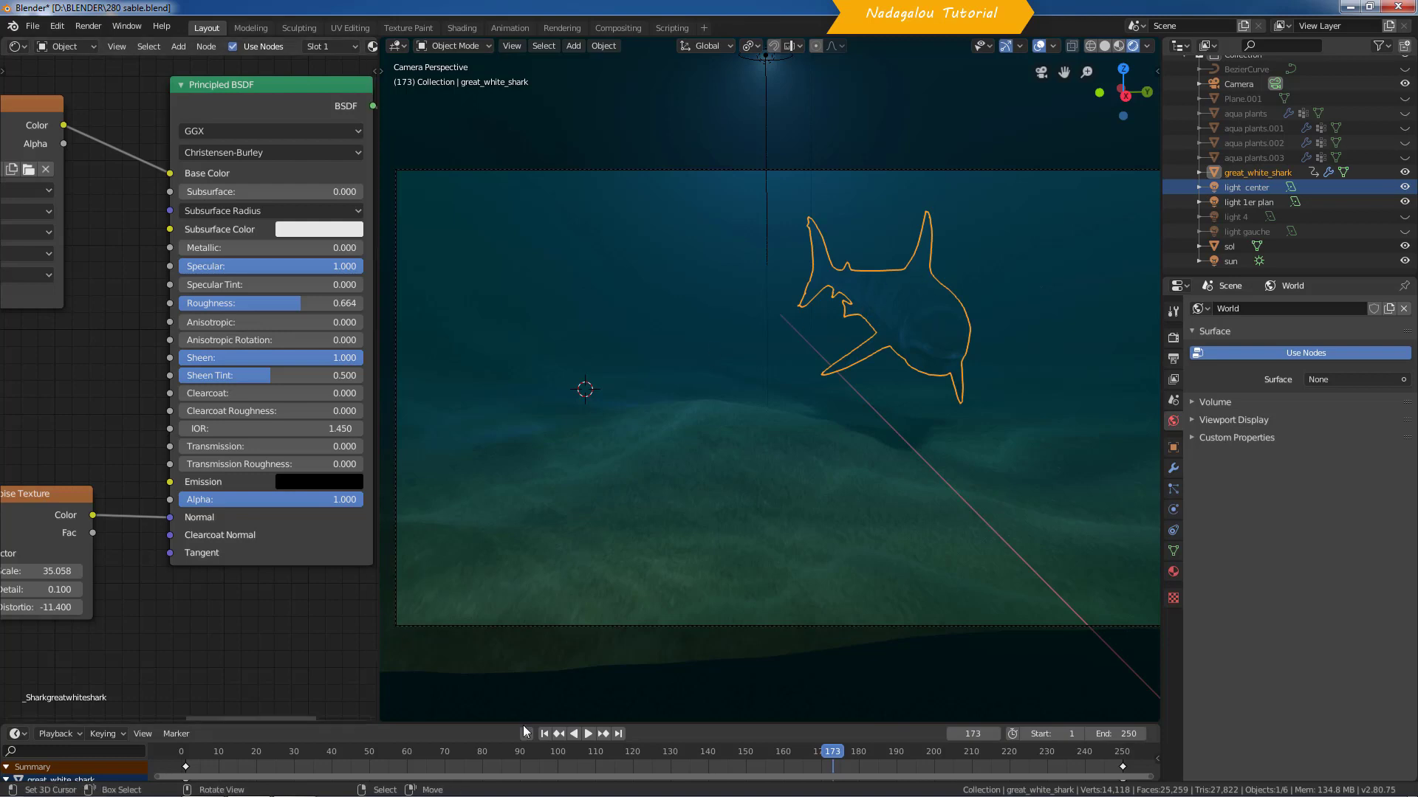
key(space)
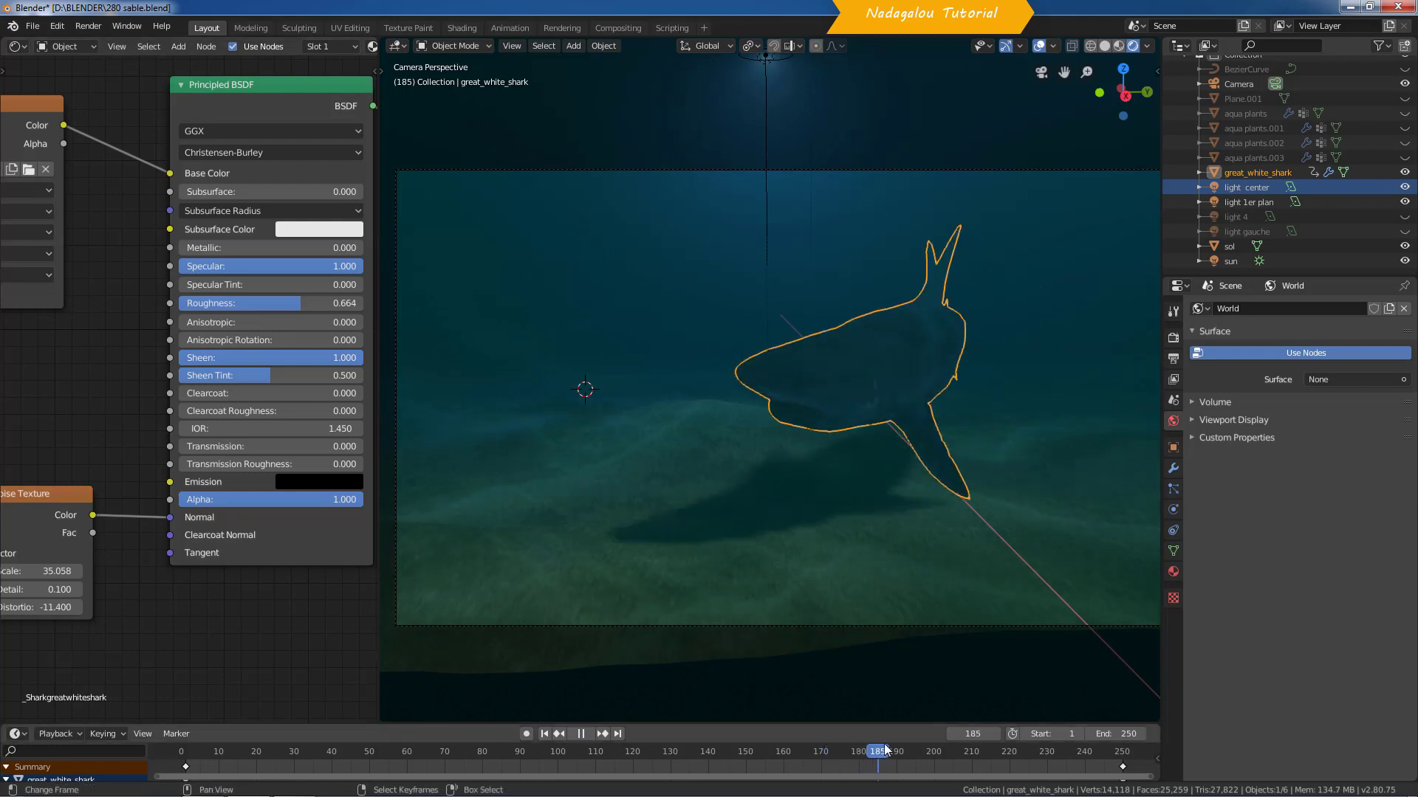
key(space)
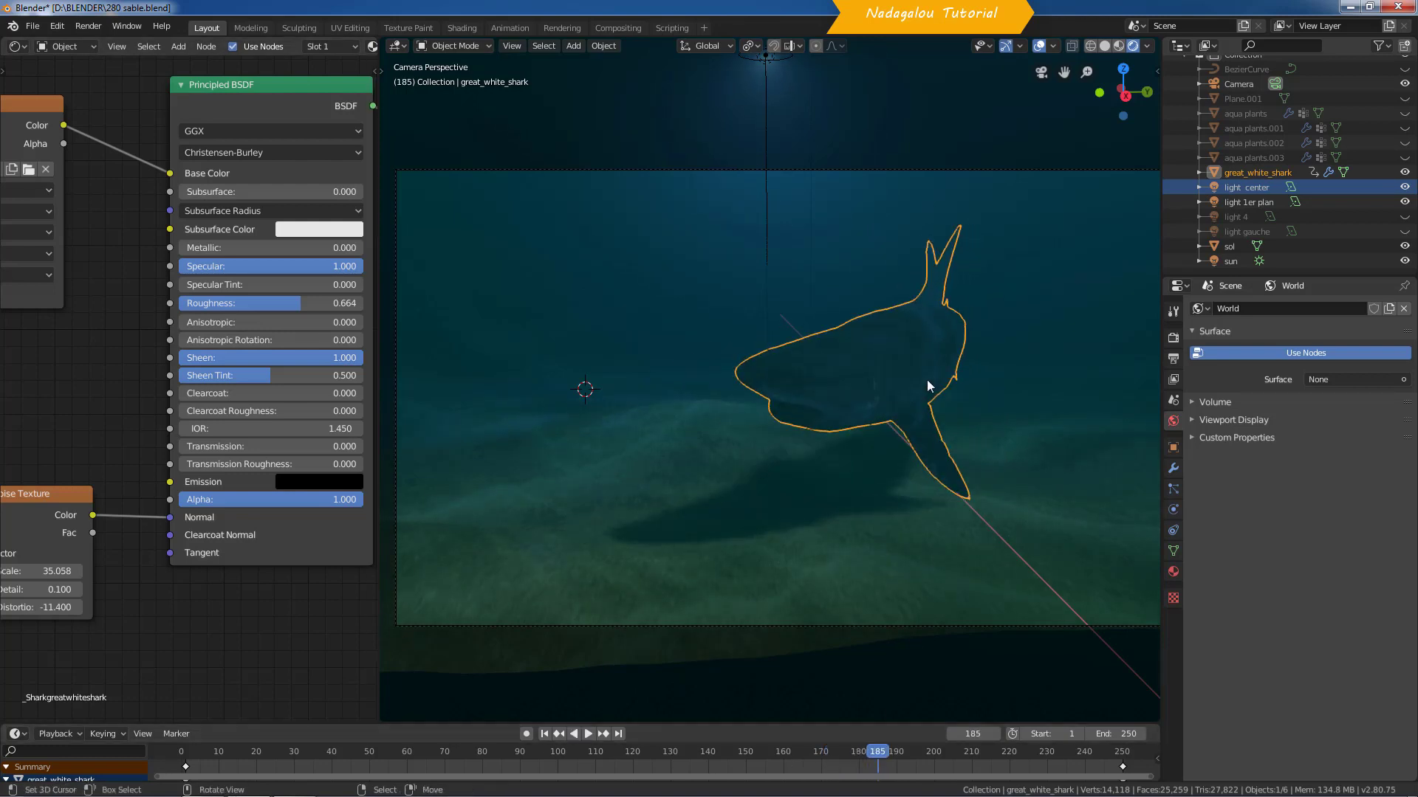
Step: Temporarily vary the Scale of the shark's Noise Texture to compare its effect, restore it to 35.058, and go to frame 189
middle_drag(190, 603, 251, 515)
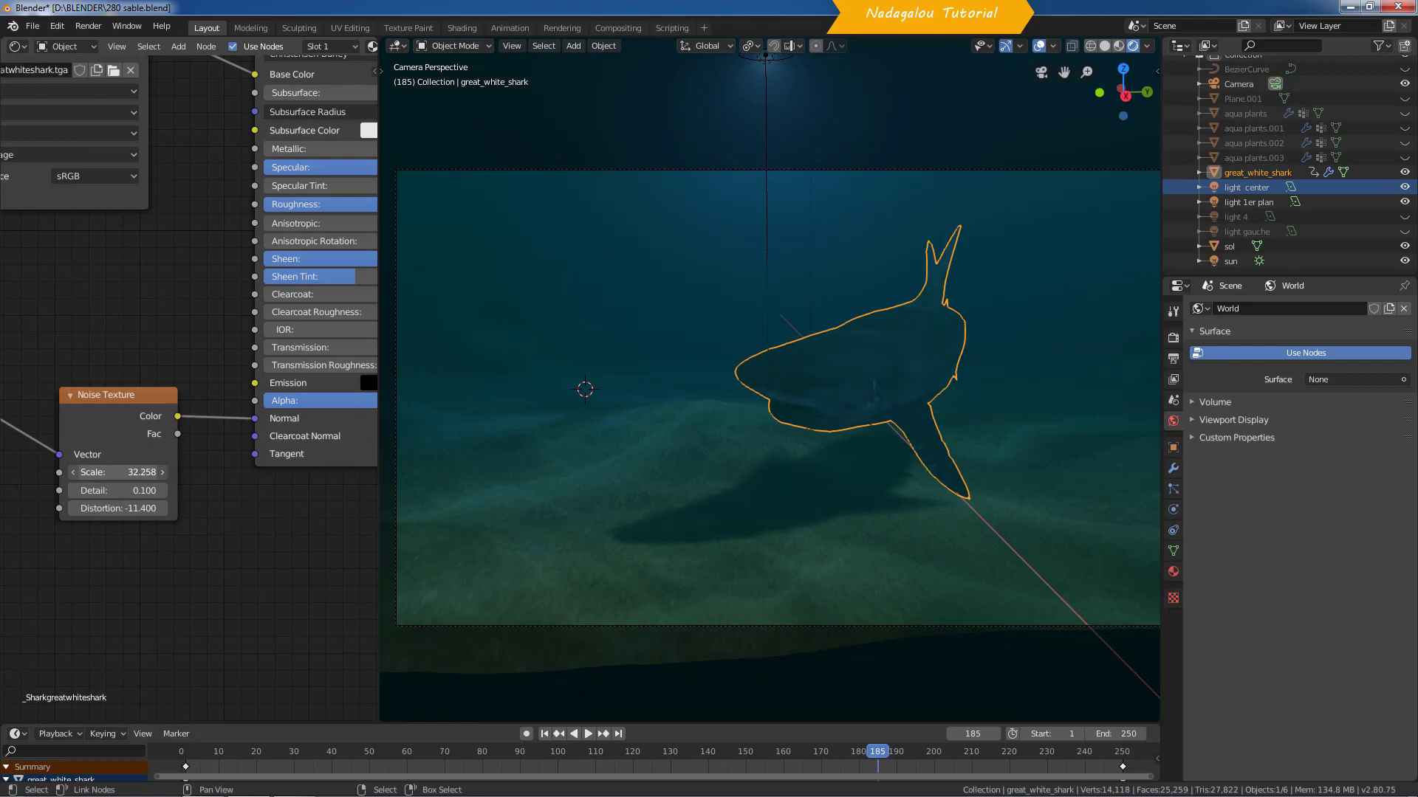
drag(119, 472, 159, 472)
middle_drag(79, 598, 232, 561)
mouse_move(879, 752)
mouse_down()
mouse_move(824, 760)
mouse_move(902, 750)
mouse_move(802, 750)
mouse_move(921, 749)
mouse_move(874, 762)
mouse_move(893, 761)
mouse_up()
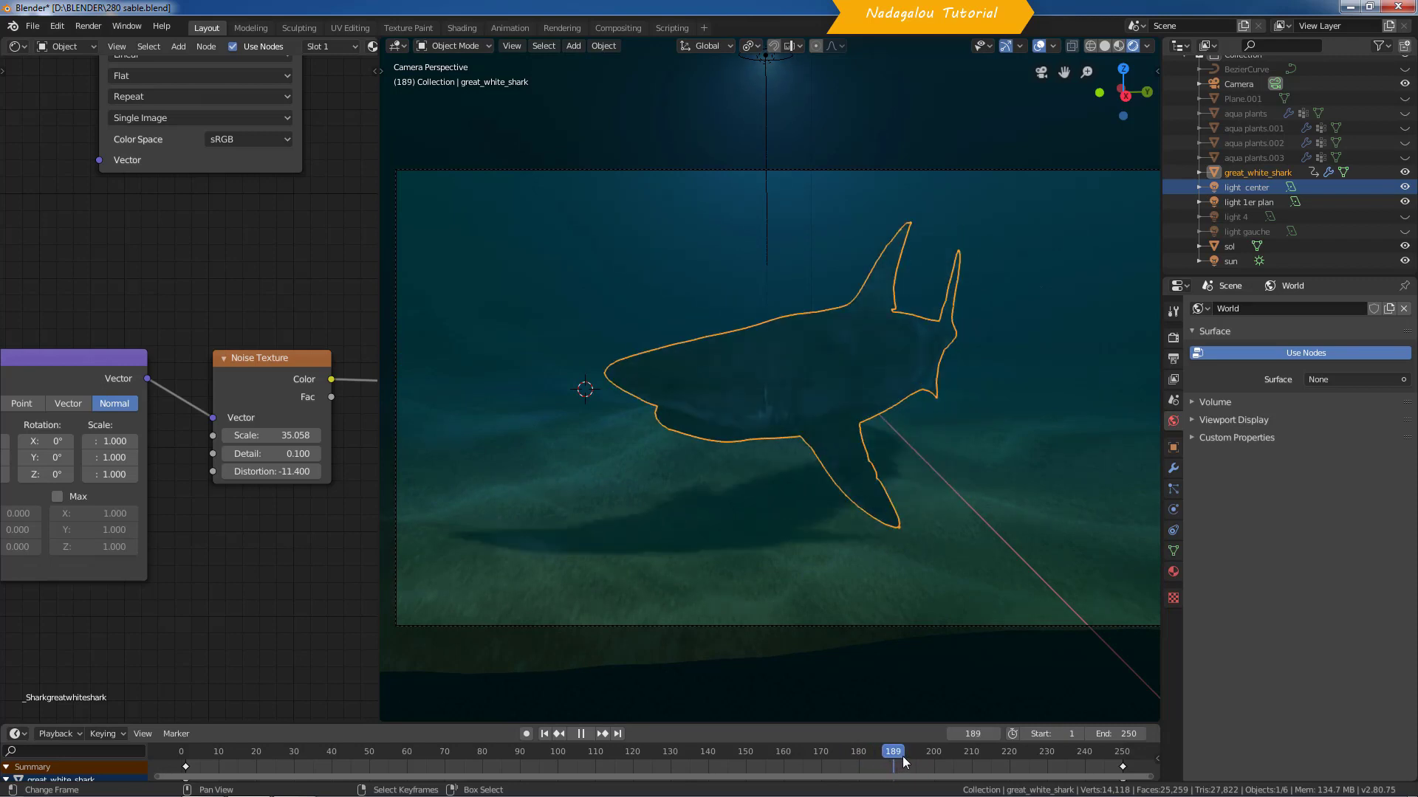